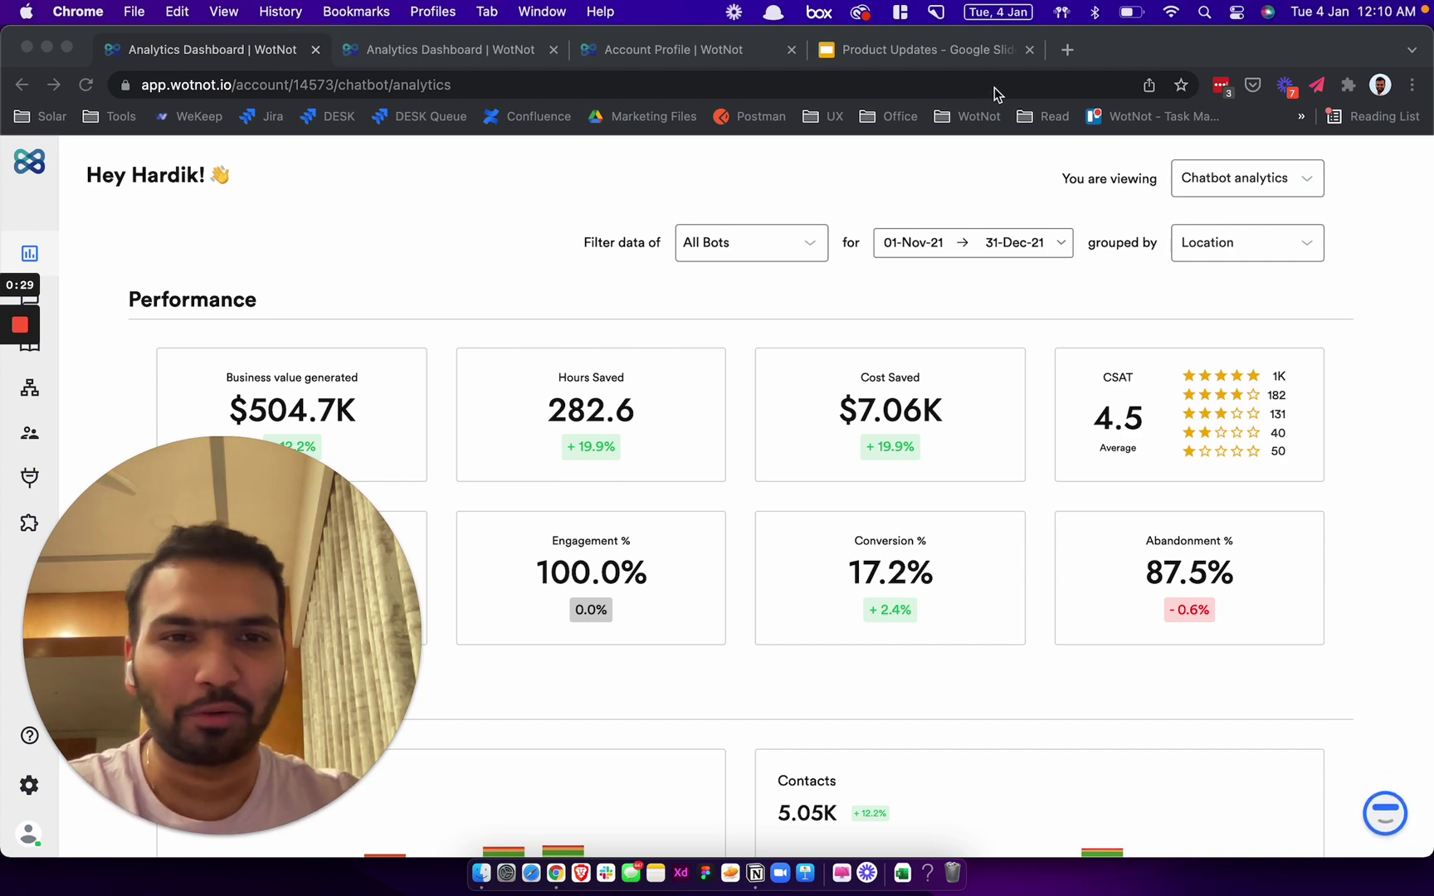
Switch to the Product Updates deck on the 'What's new in Analytics Dashboard 2.0?' slide
left_click(943, 57)
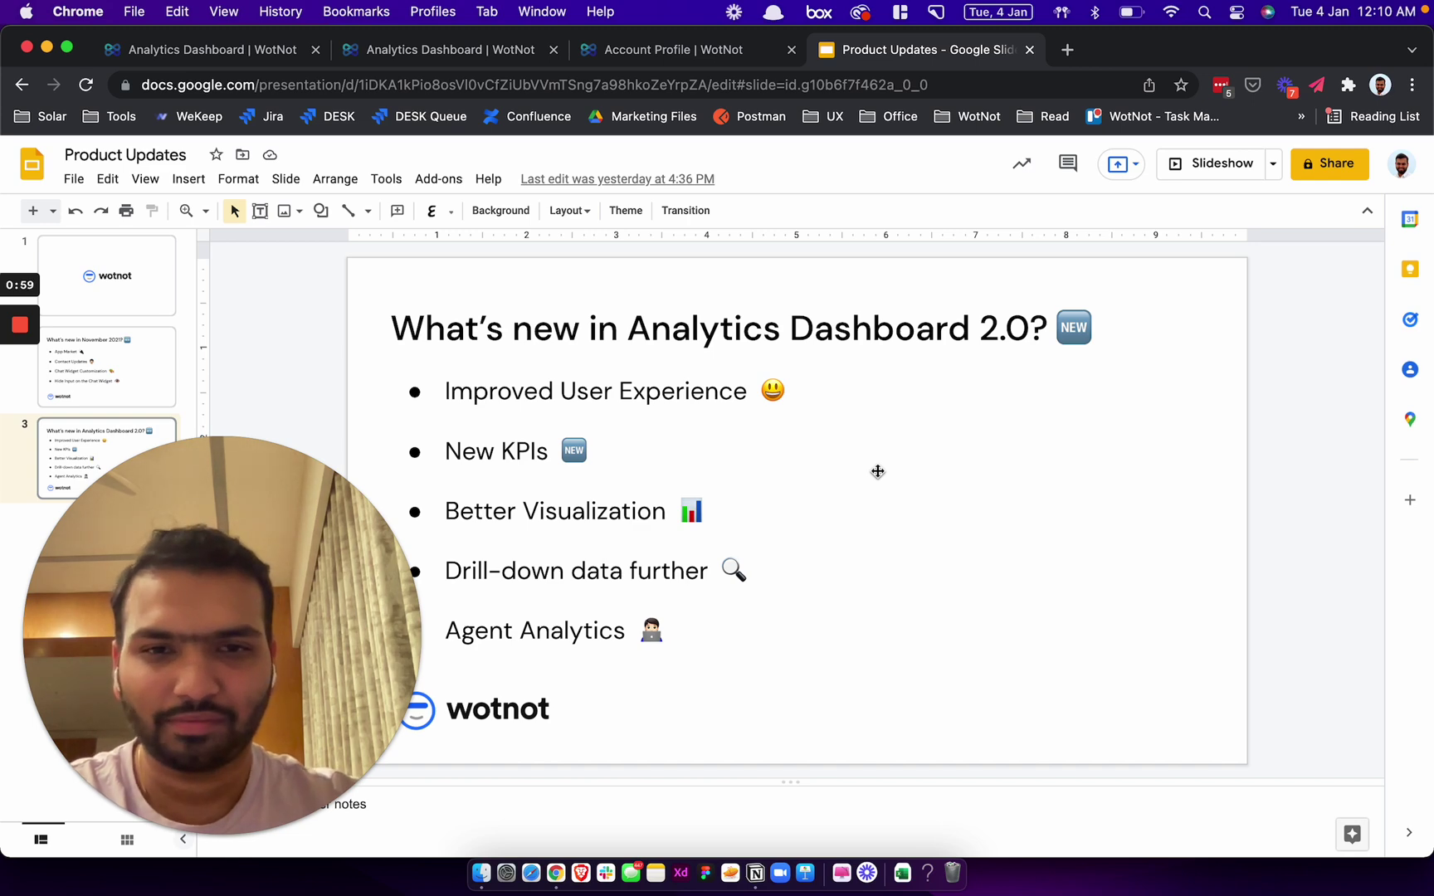
Return to the Chatbot analytics dashboard tab for All Bots grouped by Location
left_click(236, 50)
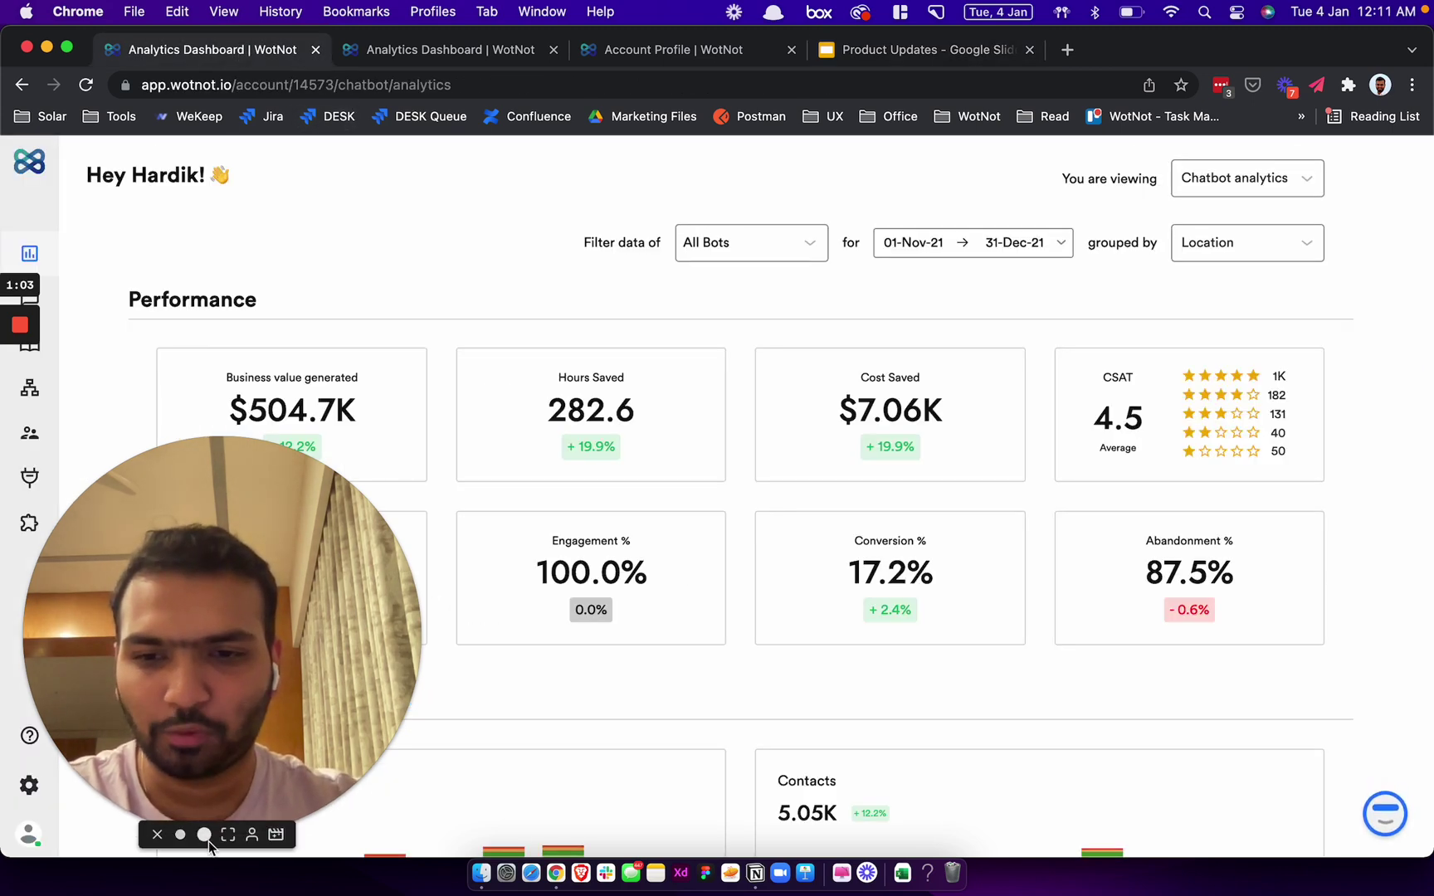
left_click(177, 838)
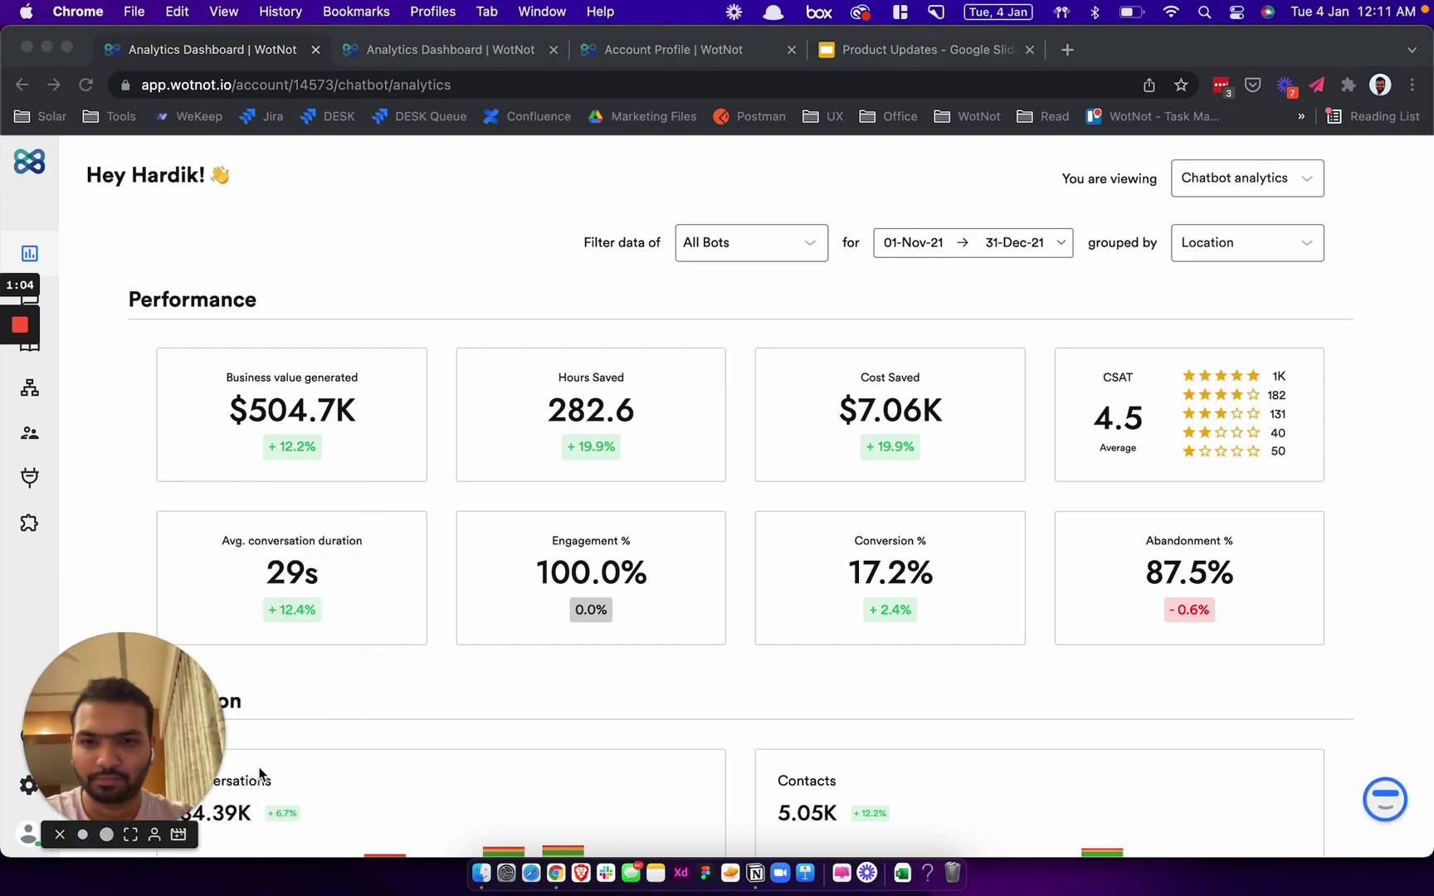
left_click(522, 306)
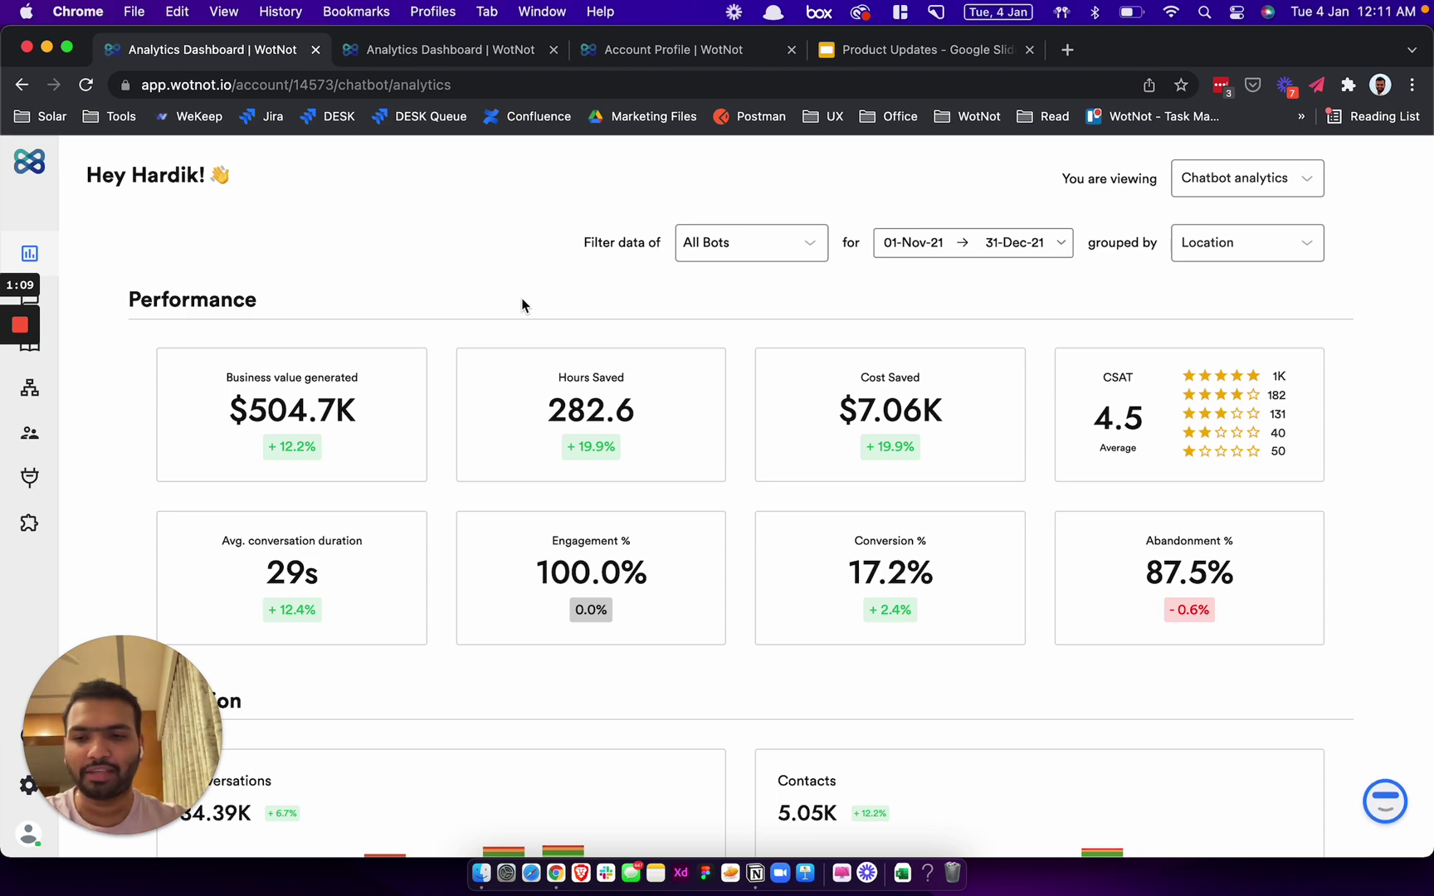
Review the Performance, Acquisition and Engagement sections, ending back at the Performance figures
scroll(522, 306, "down", 1)
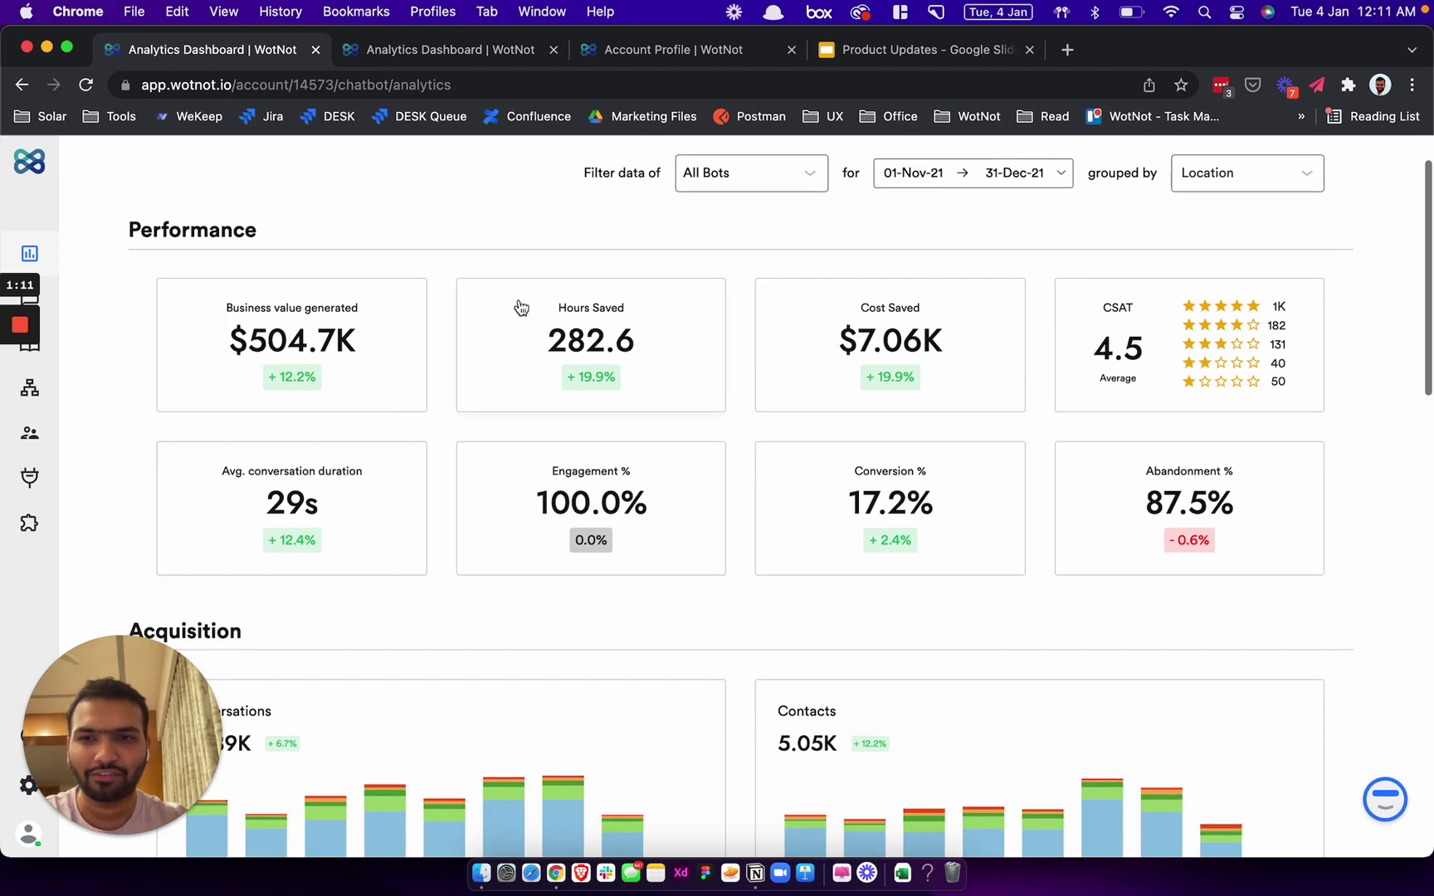
scroll(309, 360, "down", 3)
scroll(308, 360, "down", 8)
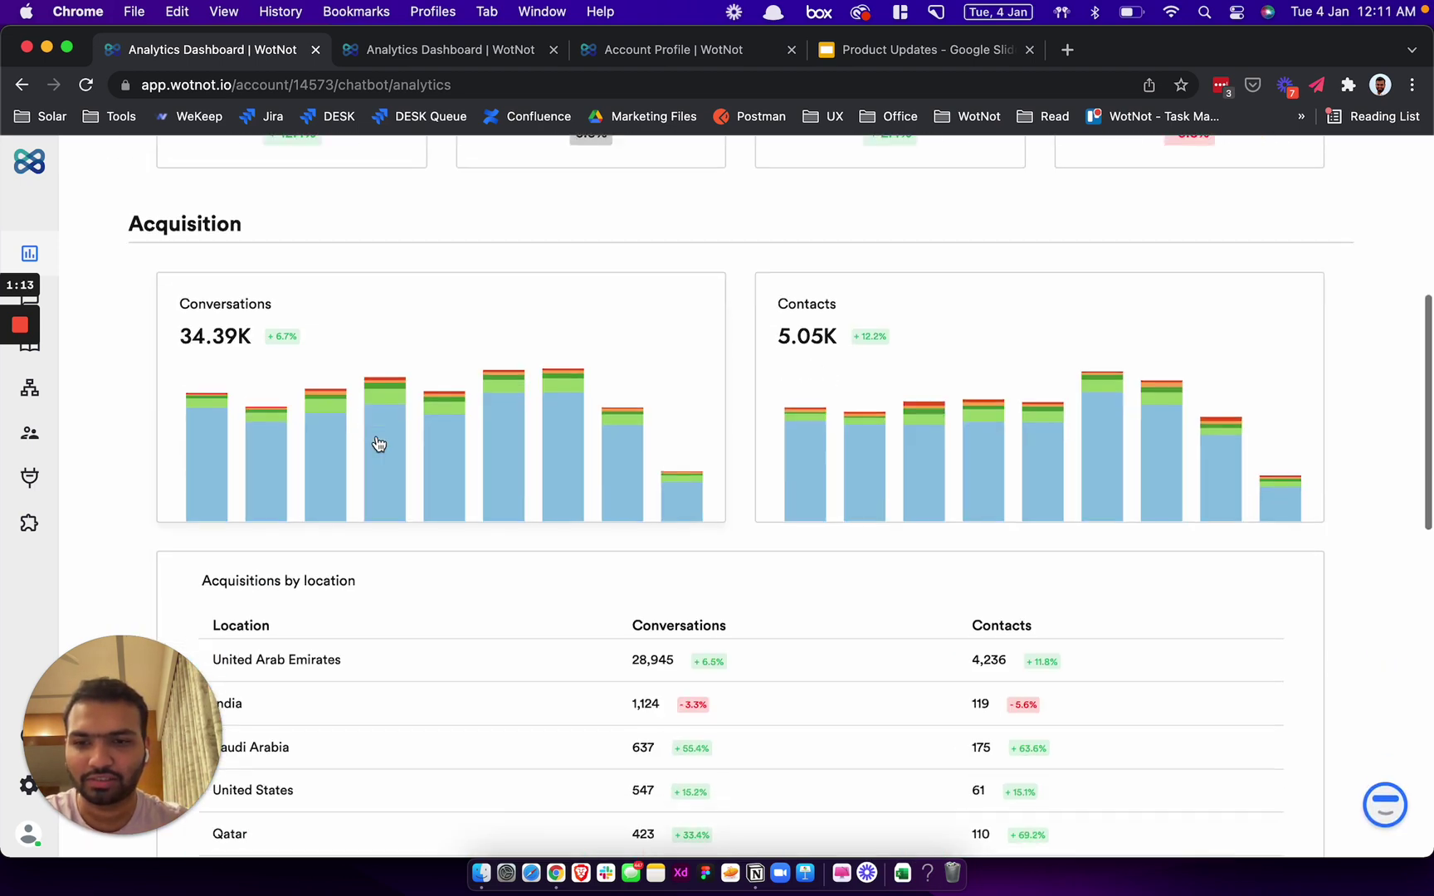
scroll(292, 627, "down", 5)
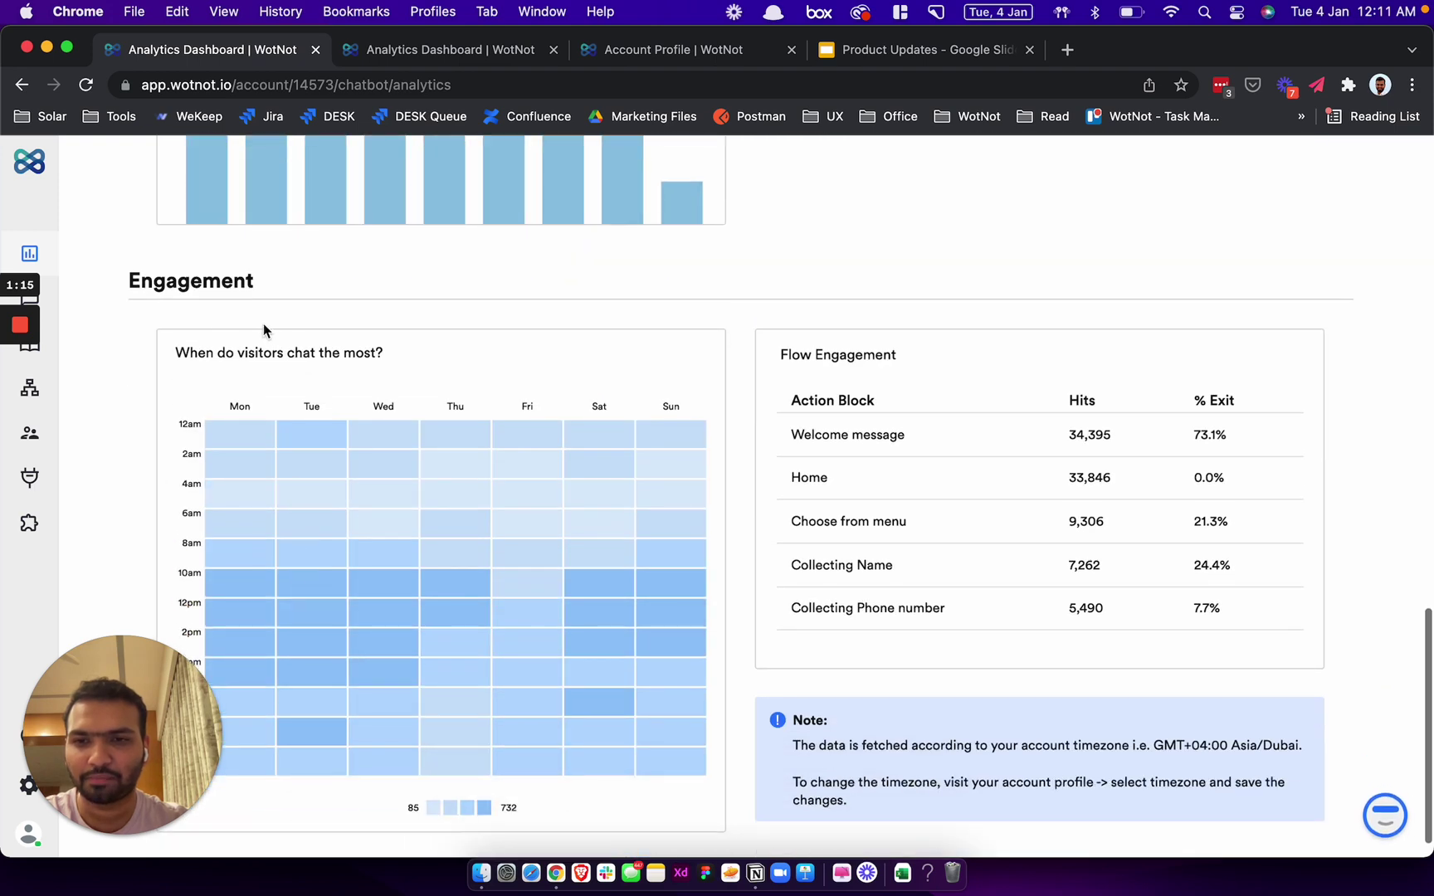
scroll(261, 329, "up", 20)
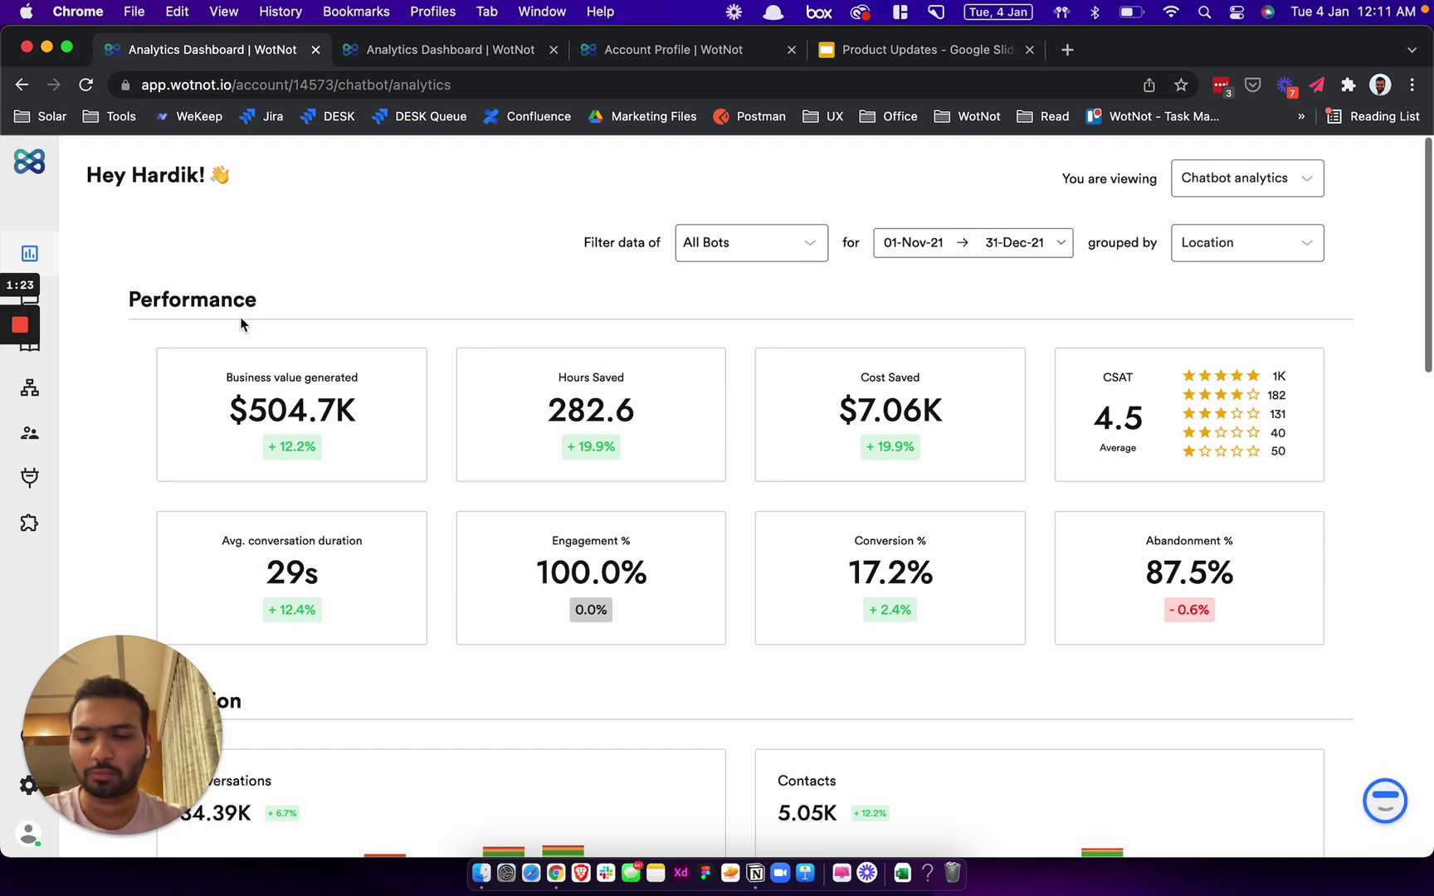
scroll(241, 324, "down", 10)
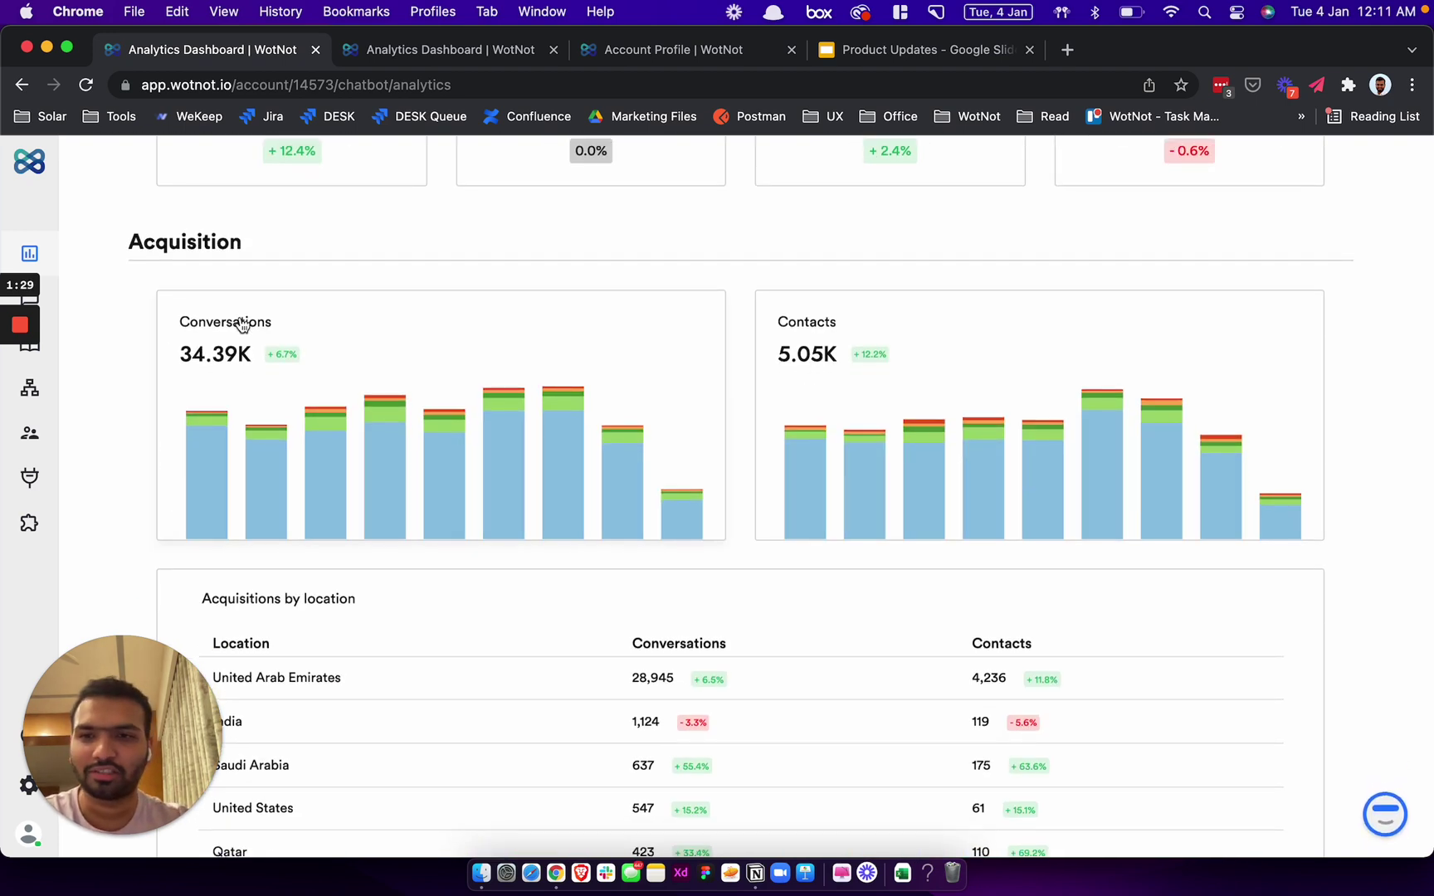
scroll(240, 323, "down", 5)
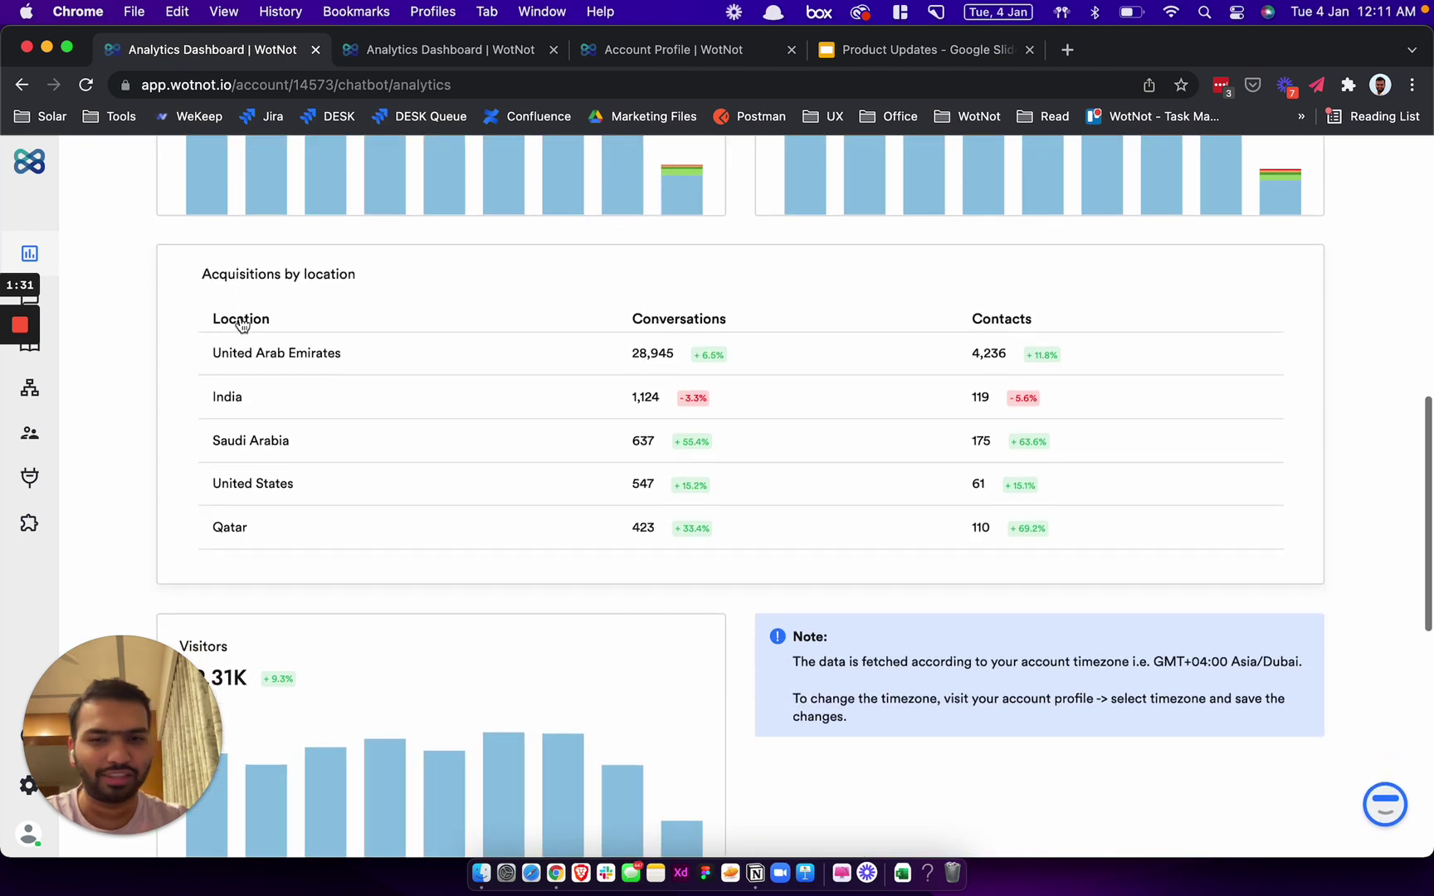
scroll(241, 324, "down", 1)
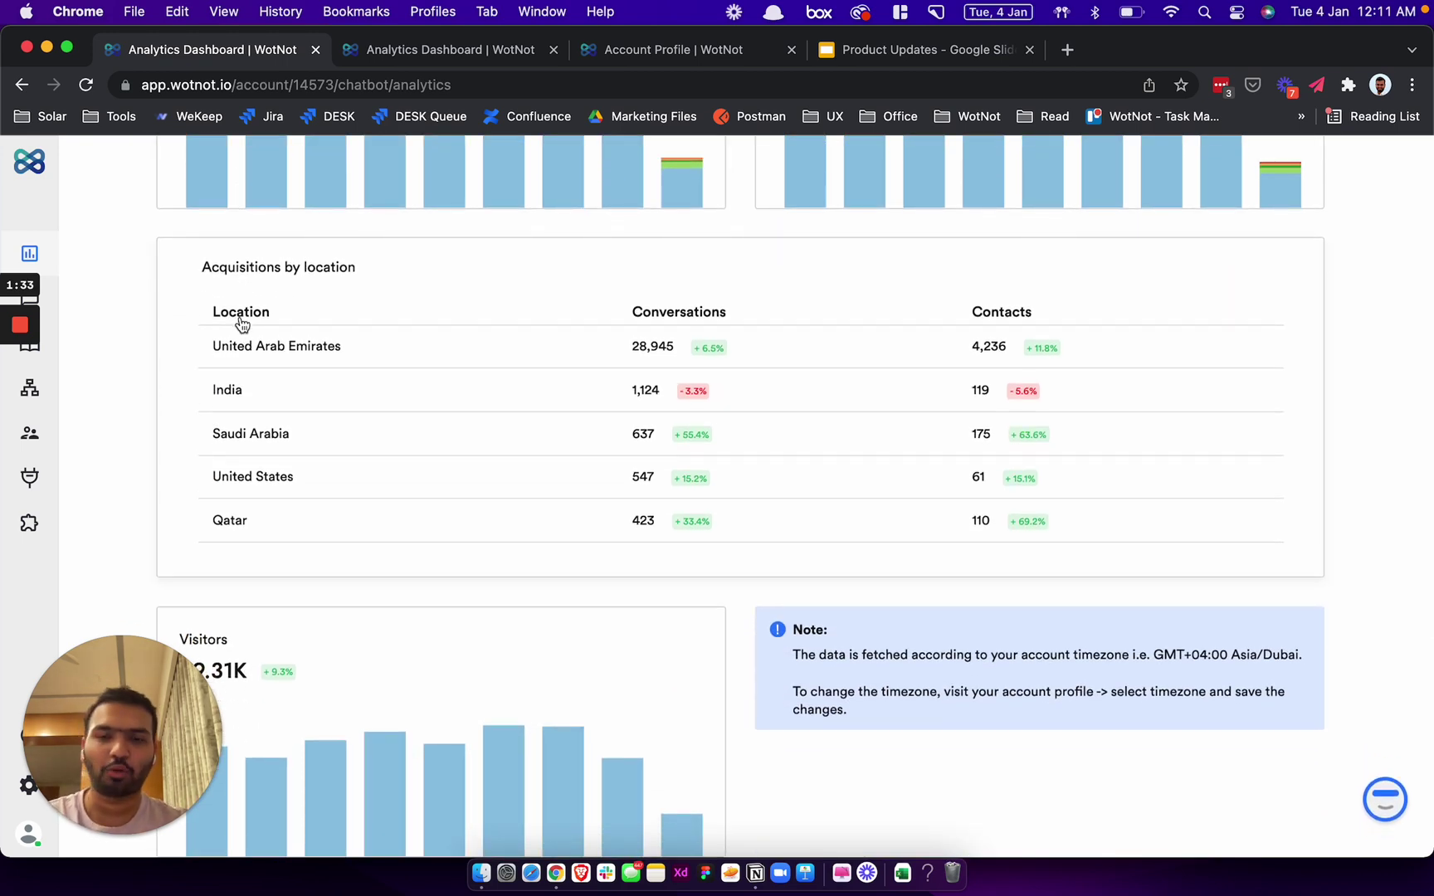
scroll(241, 324, "down", 8)
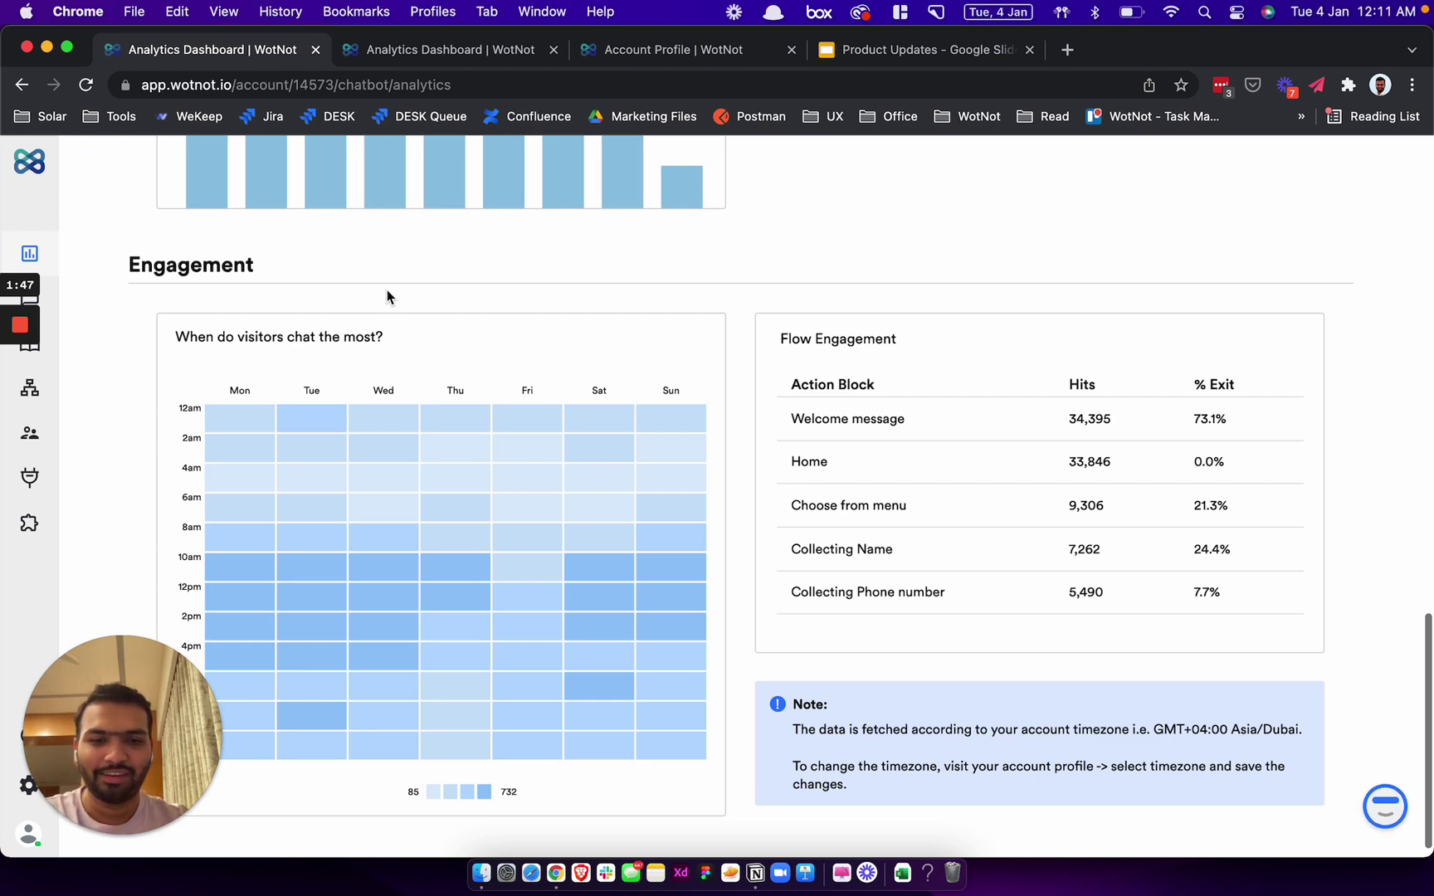
scroll(387, 296, "up", 15)
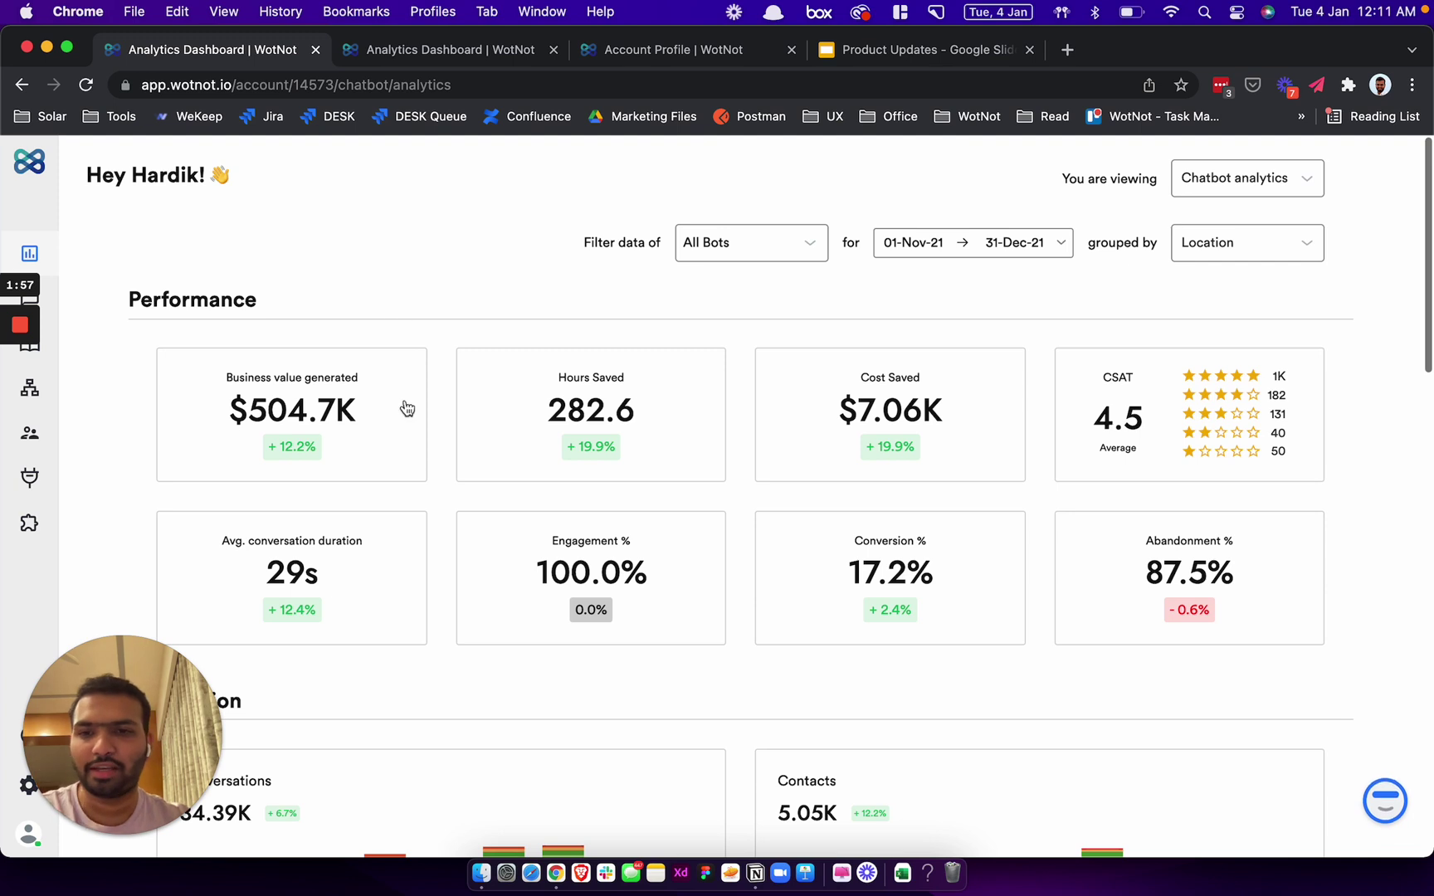
Show the Account Details page with Business Value $100 and Hourly Cost $25
mouse_move(379, 441)
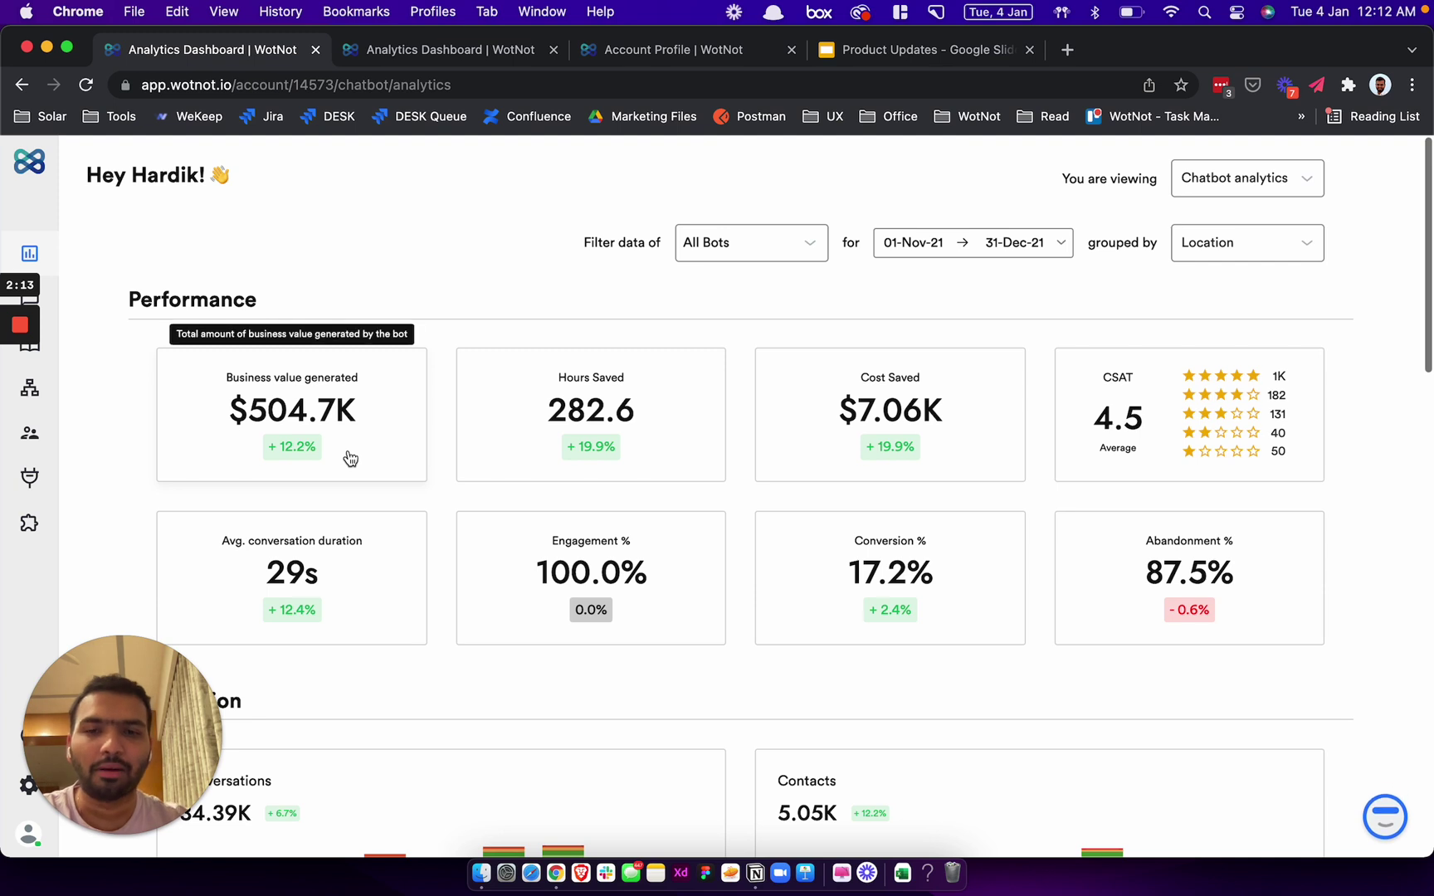
left_click(664, 52)
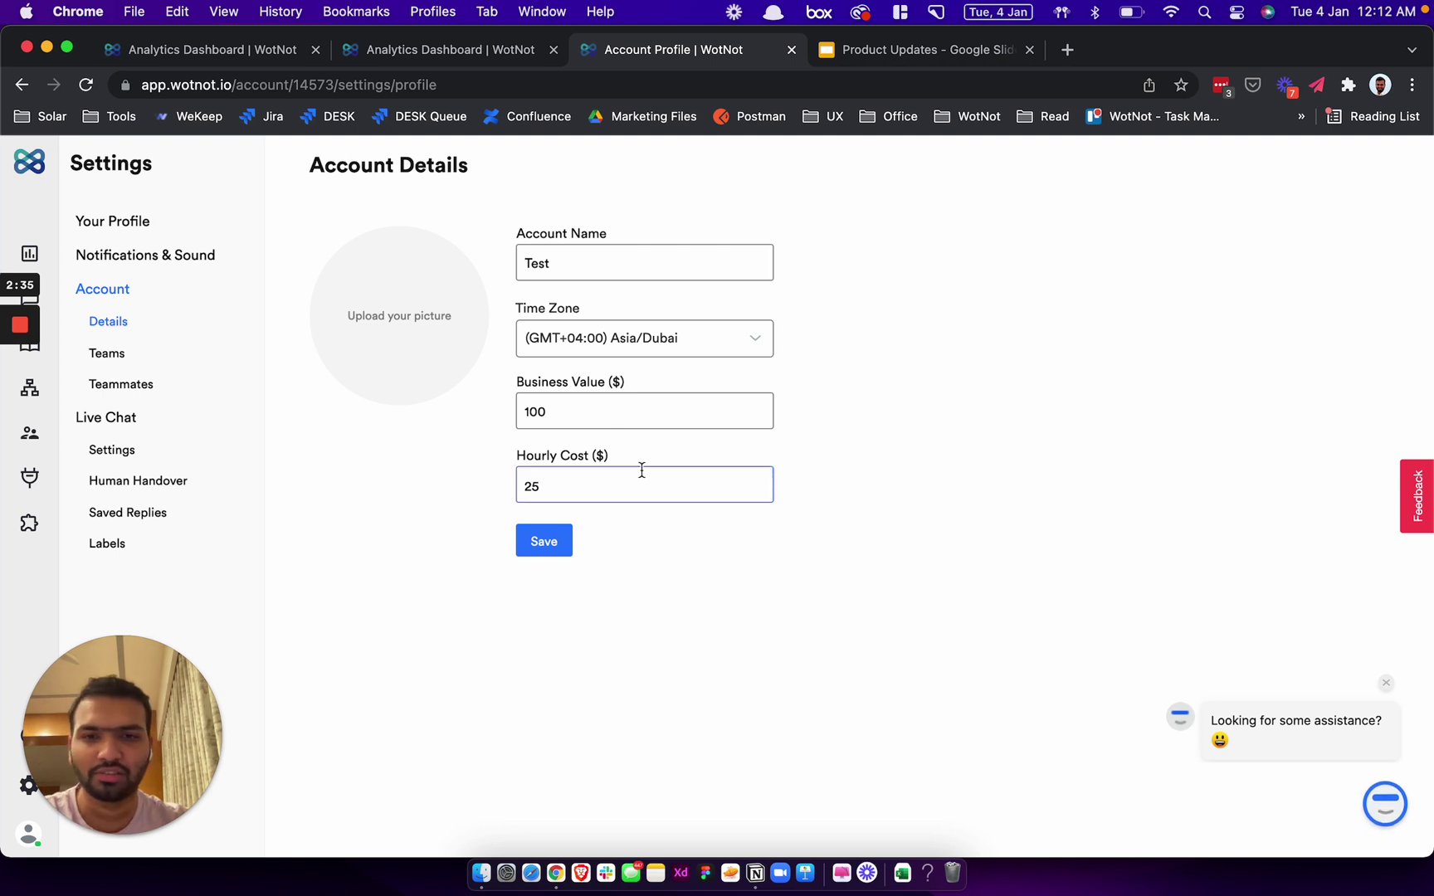
Return to the Chatbot analytics dashboard showing $504.7K business value and 282.6 hours saved
left_click(246, 48)
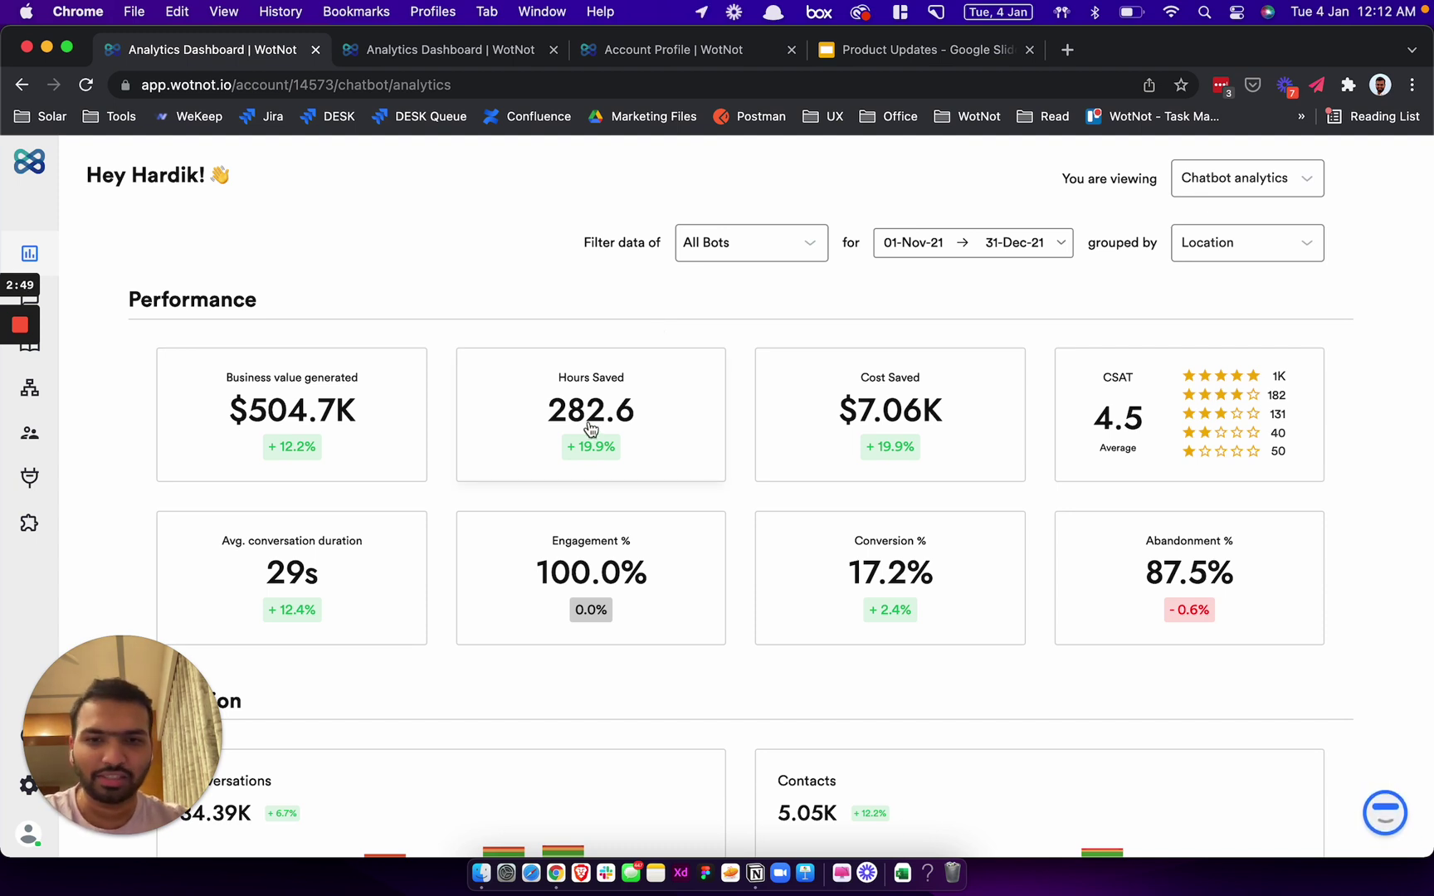
mouse_move(596, 421)
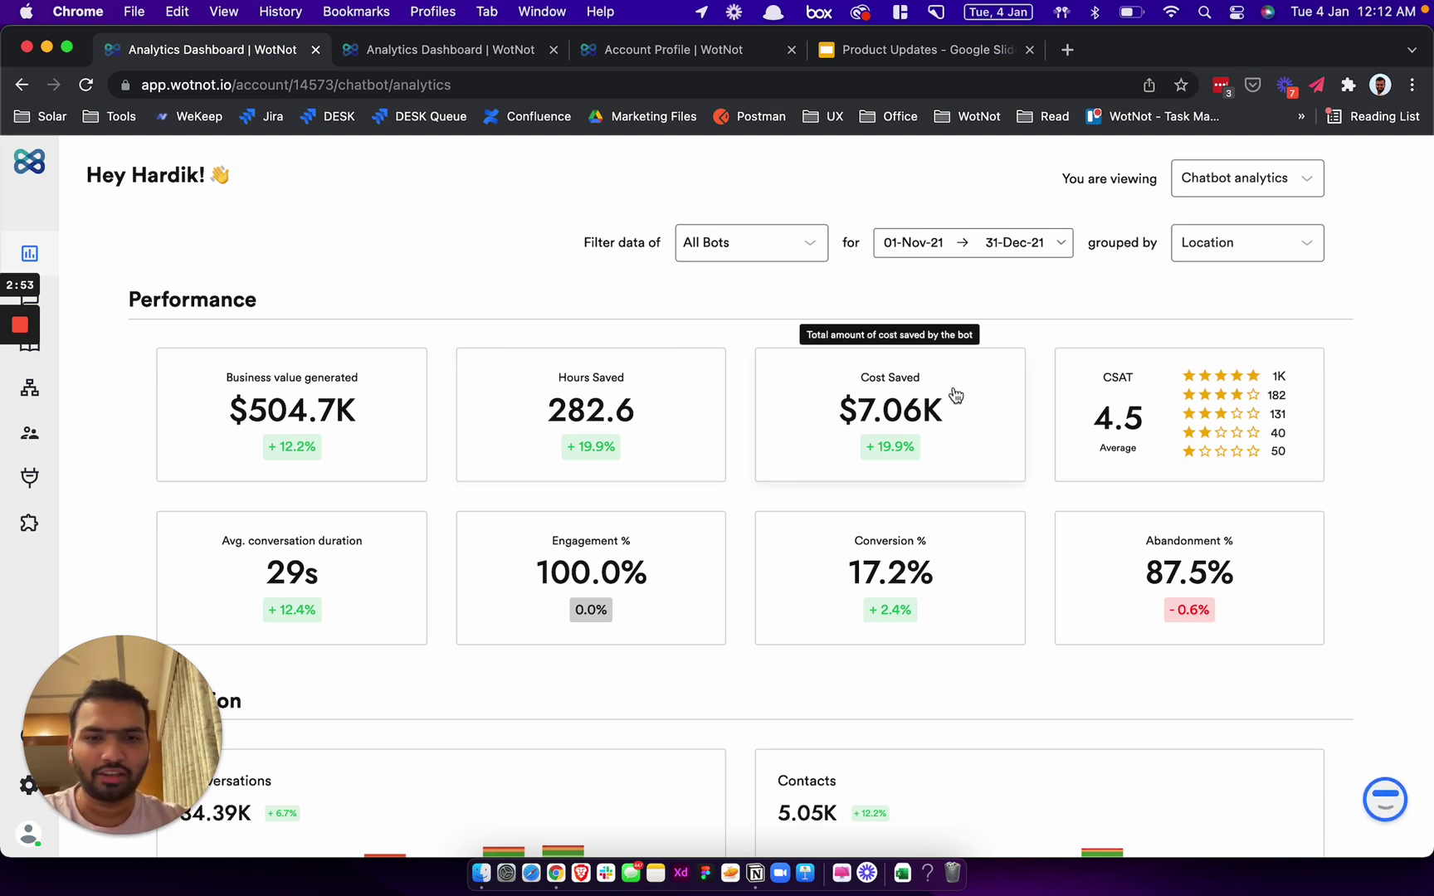
mouse_move(636, 406)
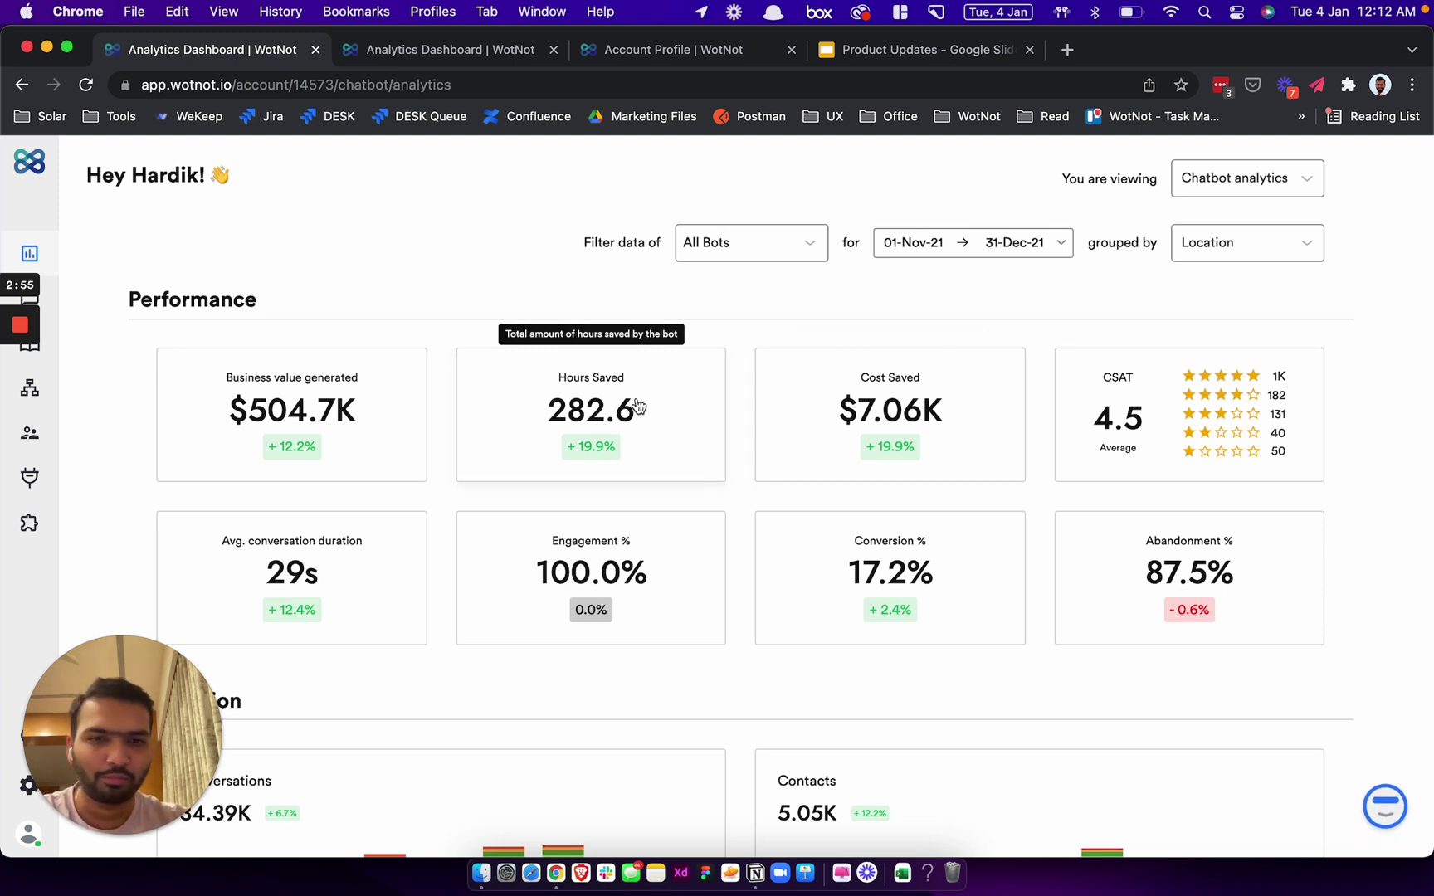
left_click(627, 55)
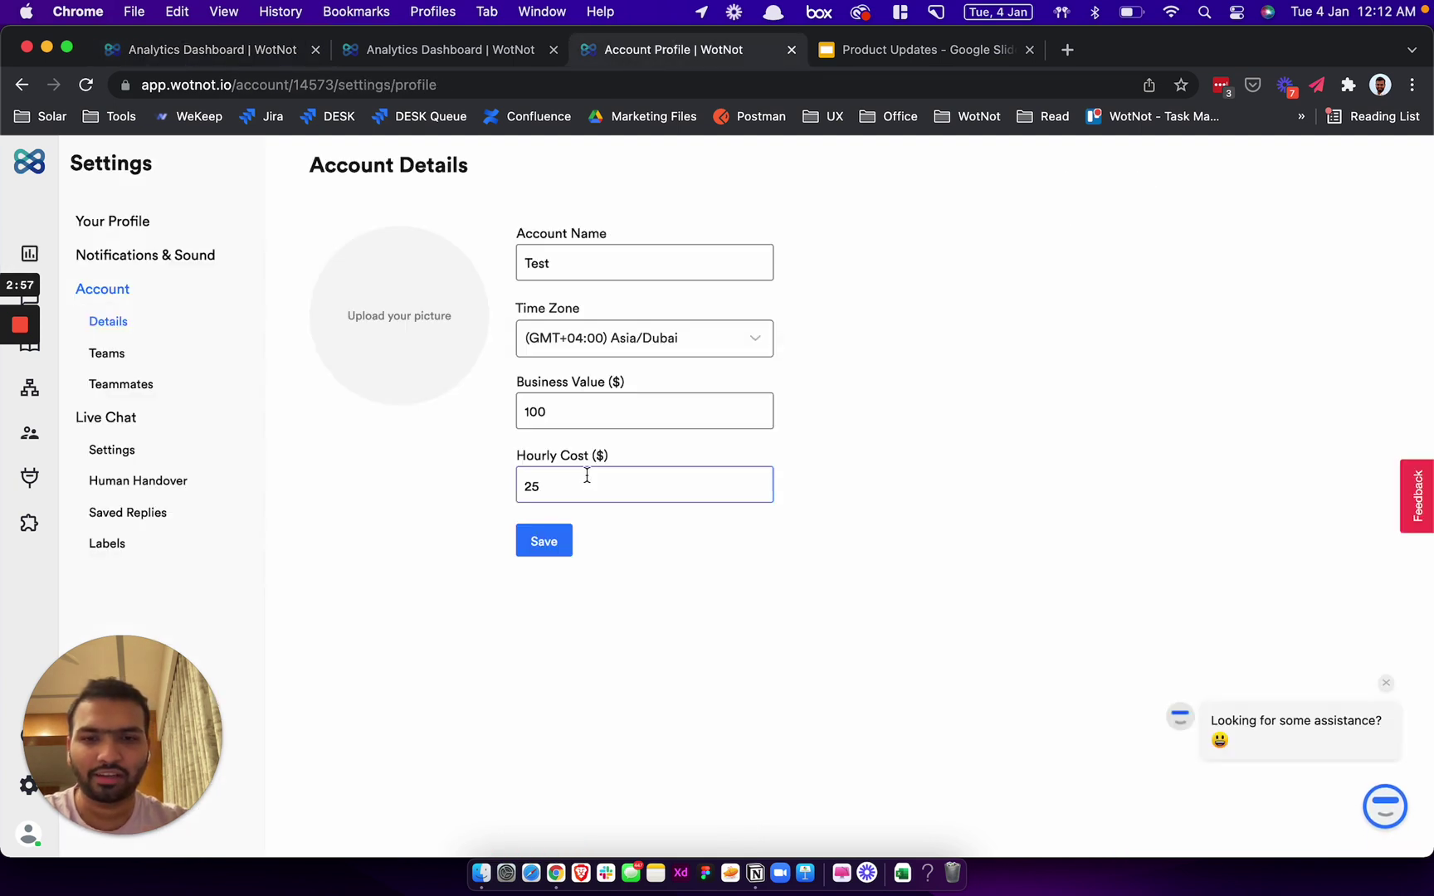
left_click(204, 53)
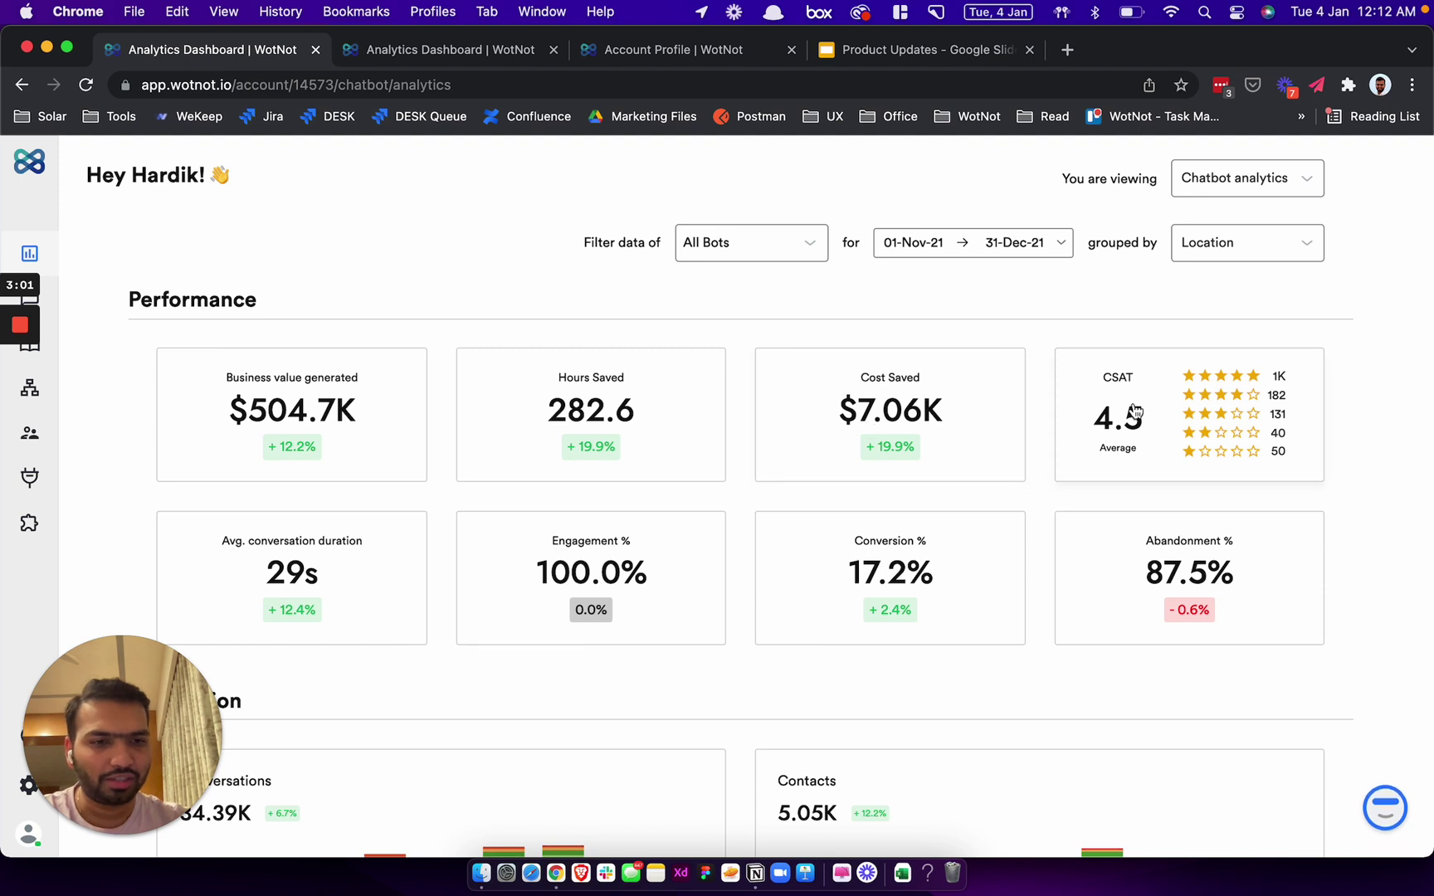
mouse_move(1140, 383)
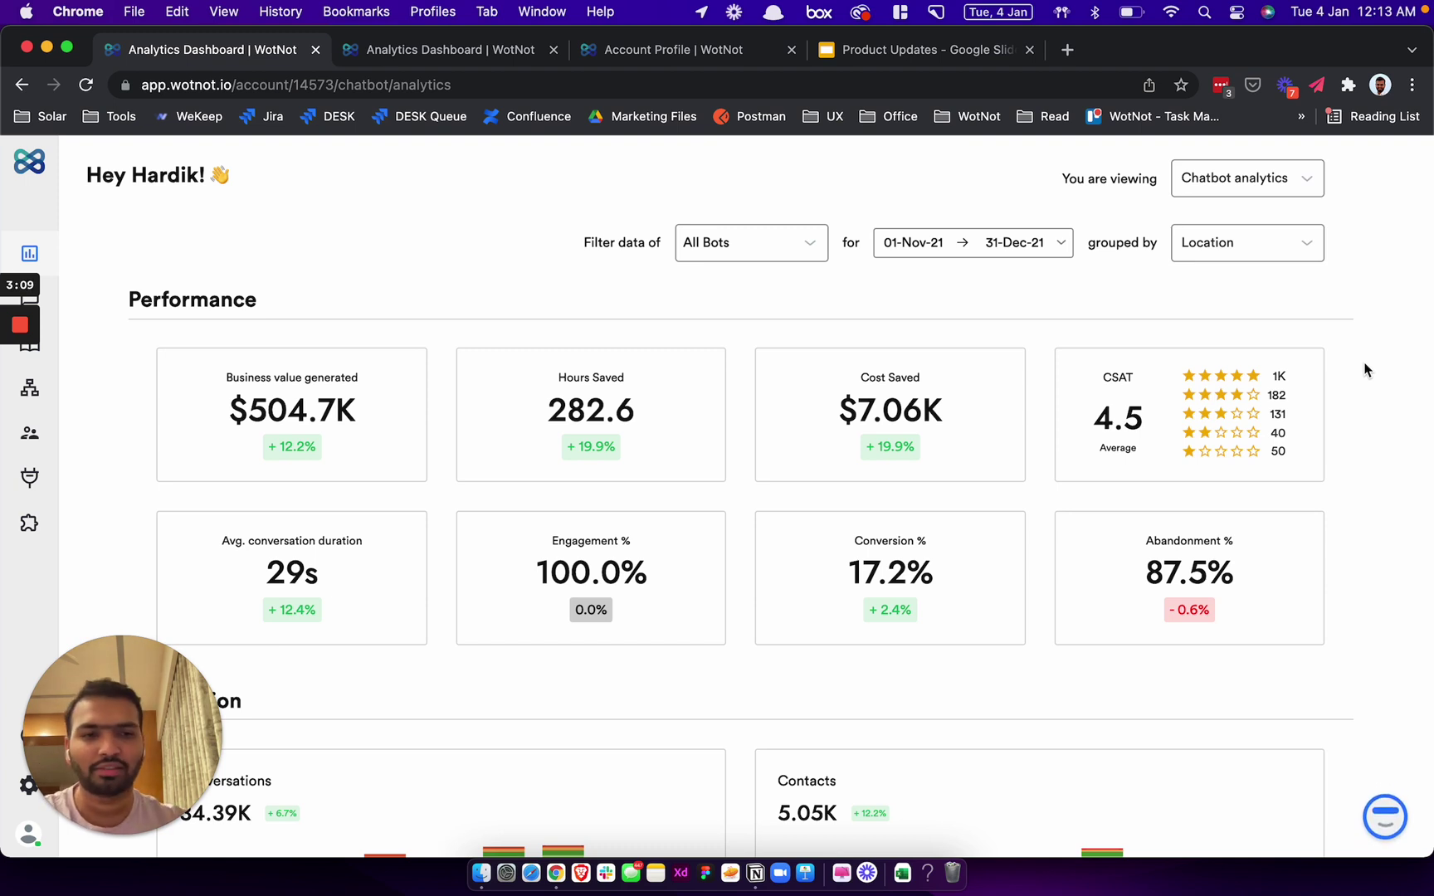
mouse_move(1102, 451)
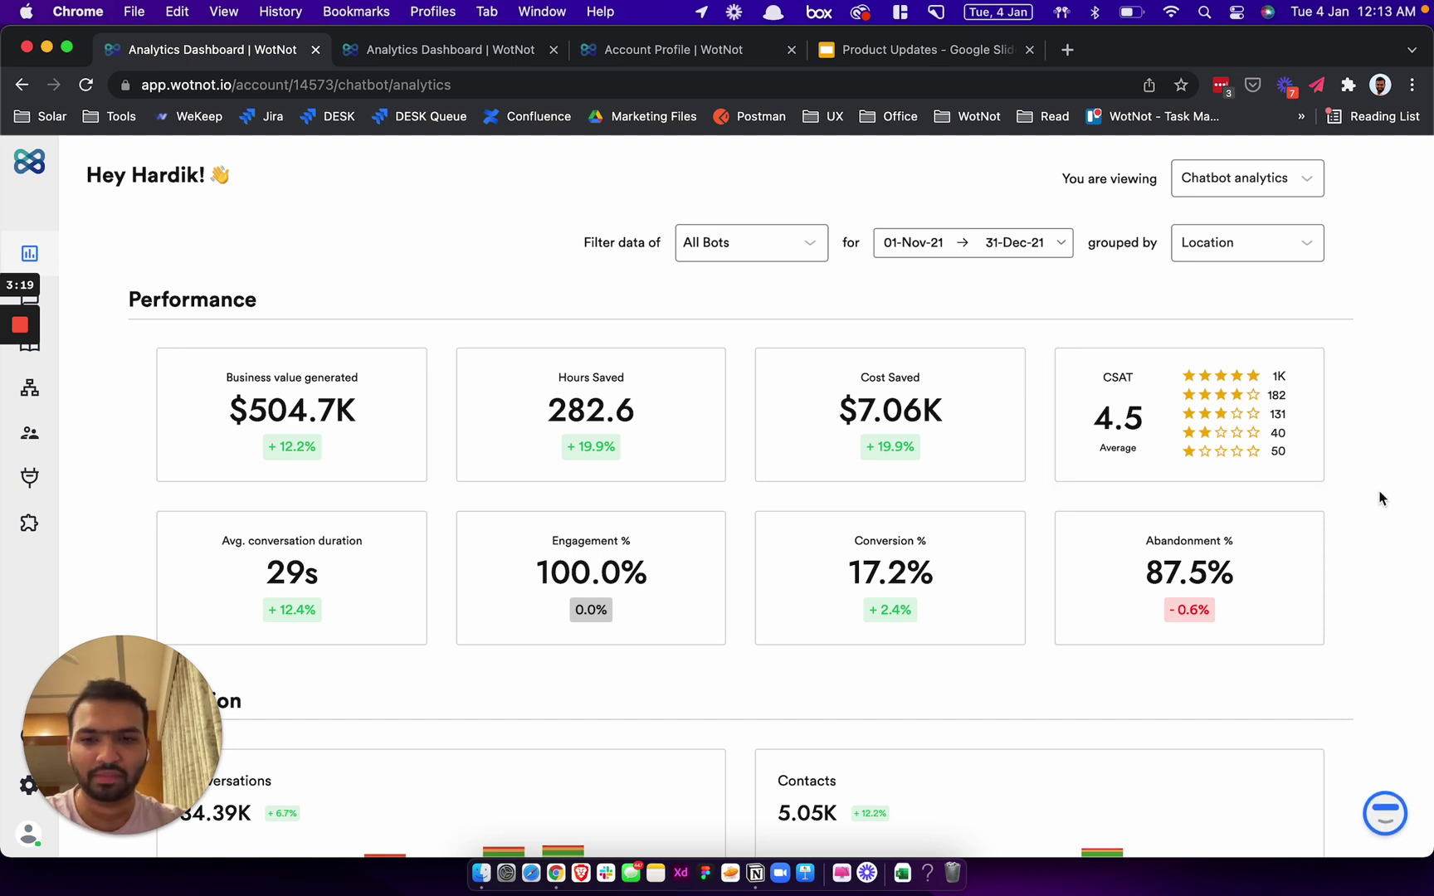
scroll(1380, 497, "down", 2)
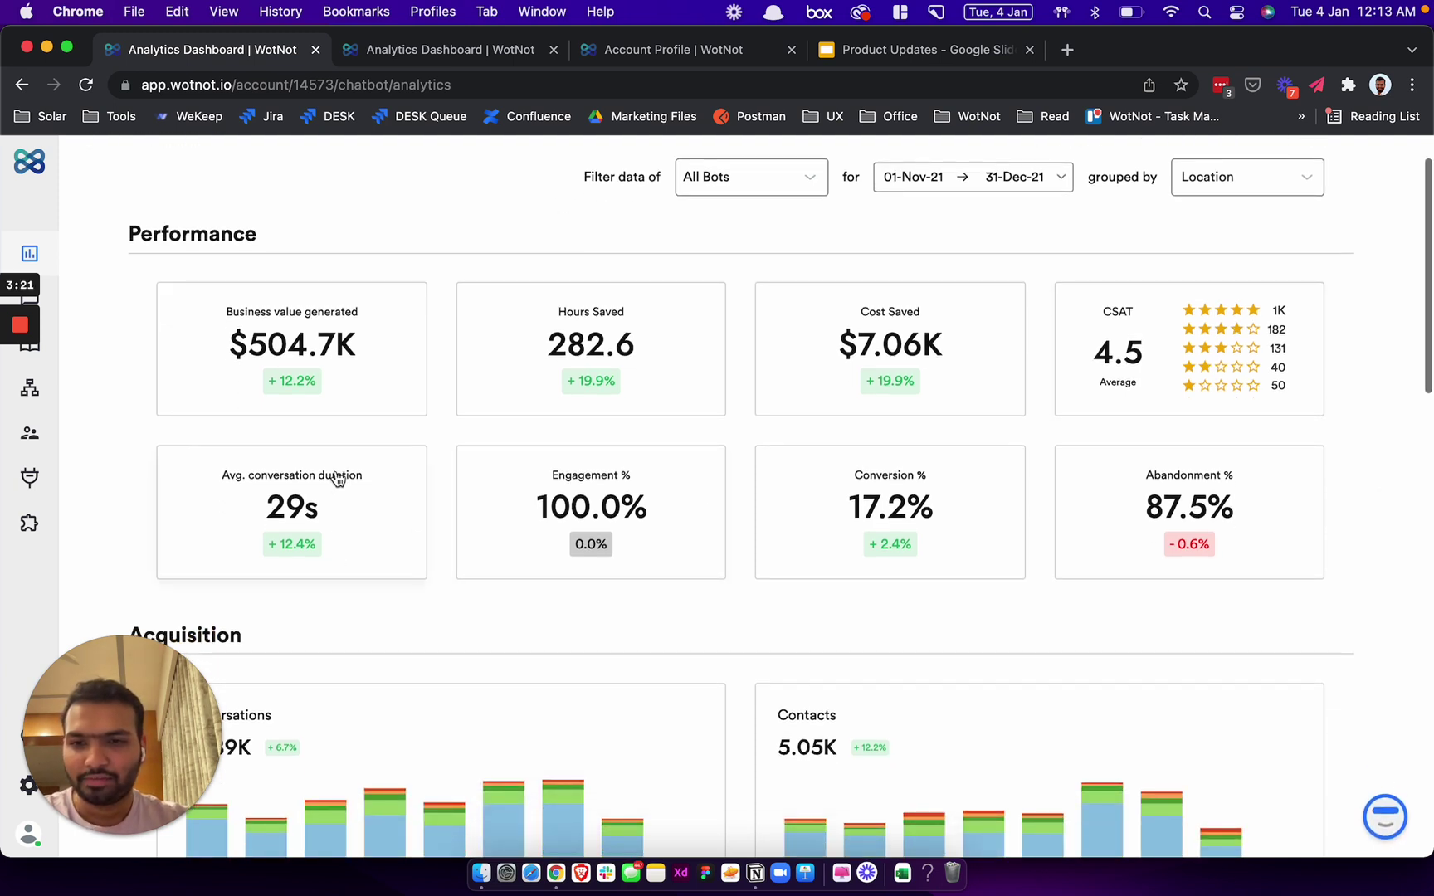
mouse_move(311, 545)
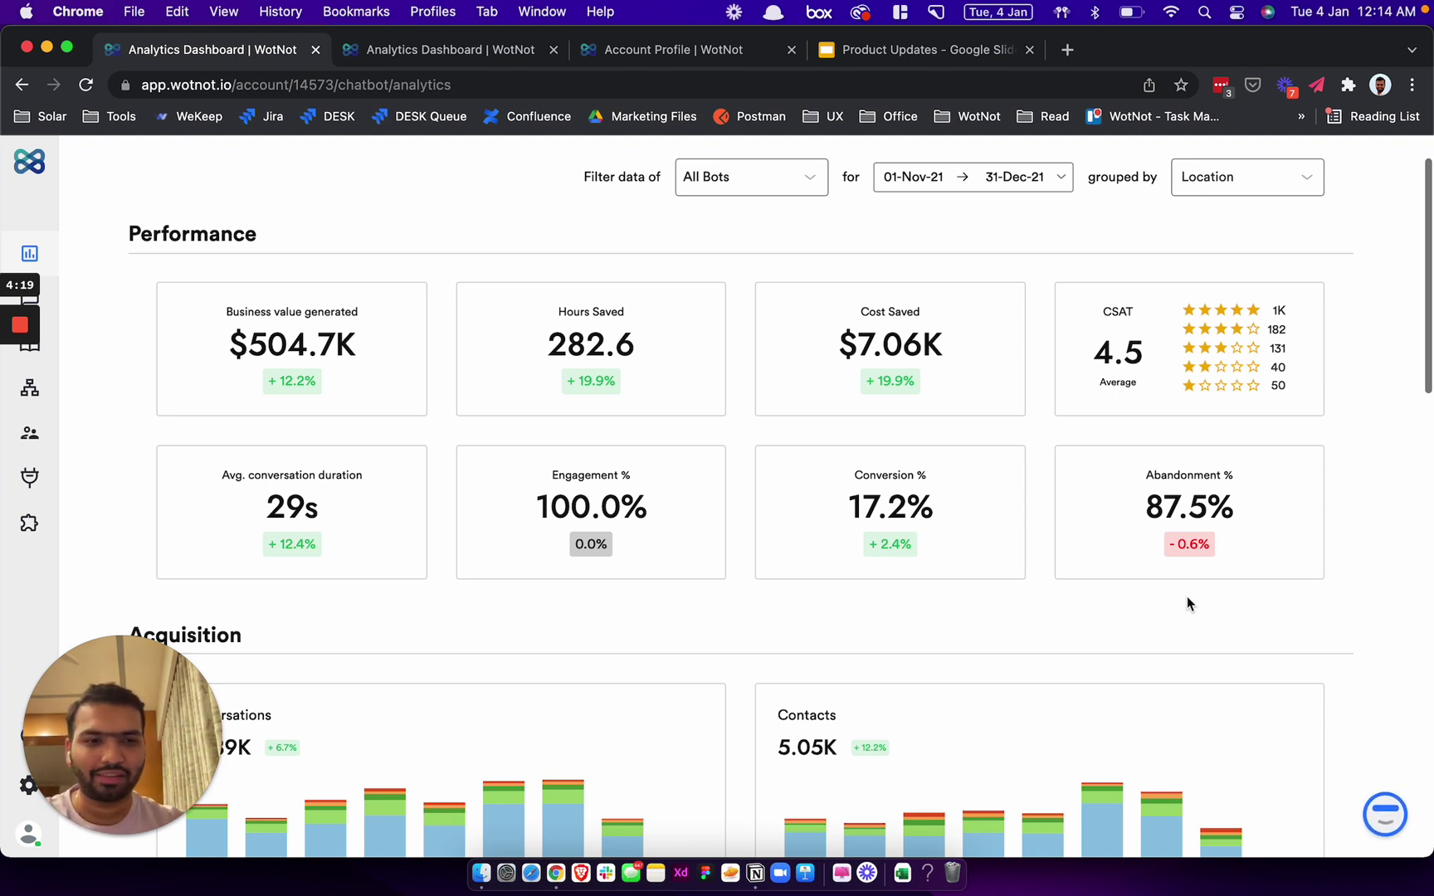
Bring up the Acquisitions by location table, led by United Arab Emirates with 28,945 conversations
scroll(1186, 597, "down", 3)
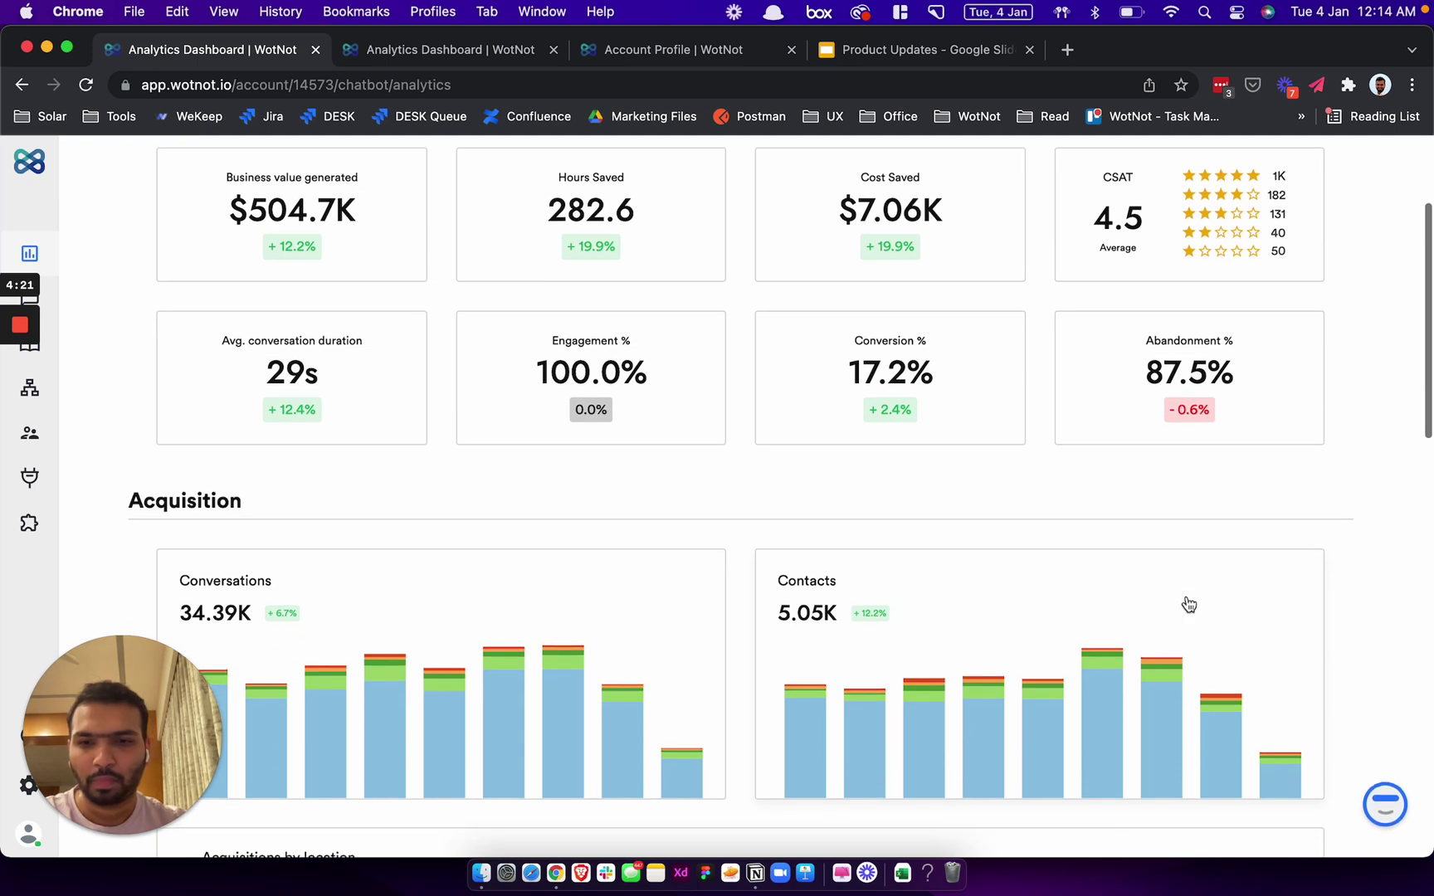
scroll(1189, 604, "down", 6)
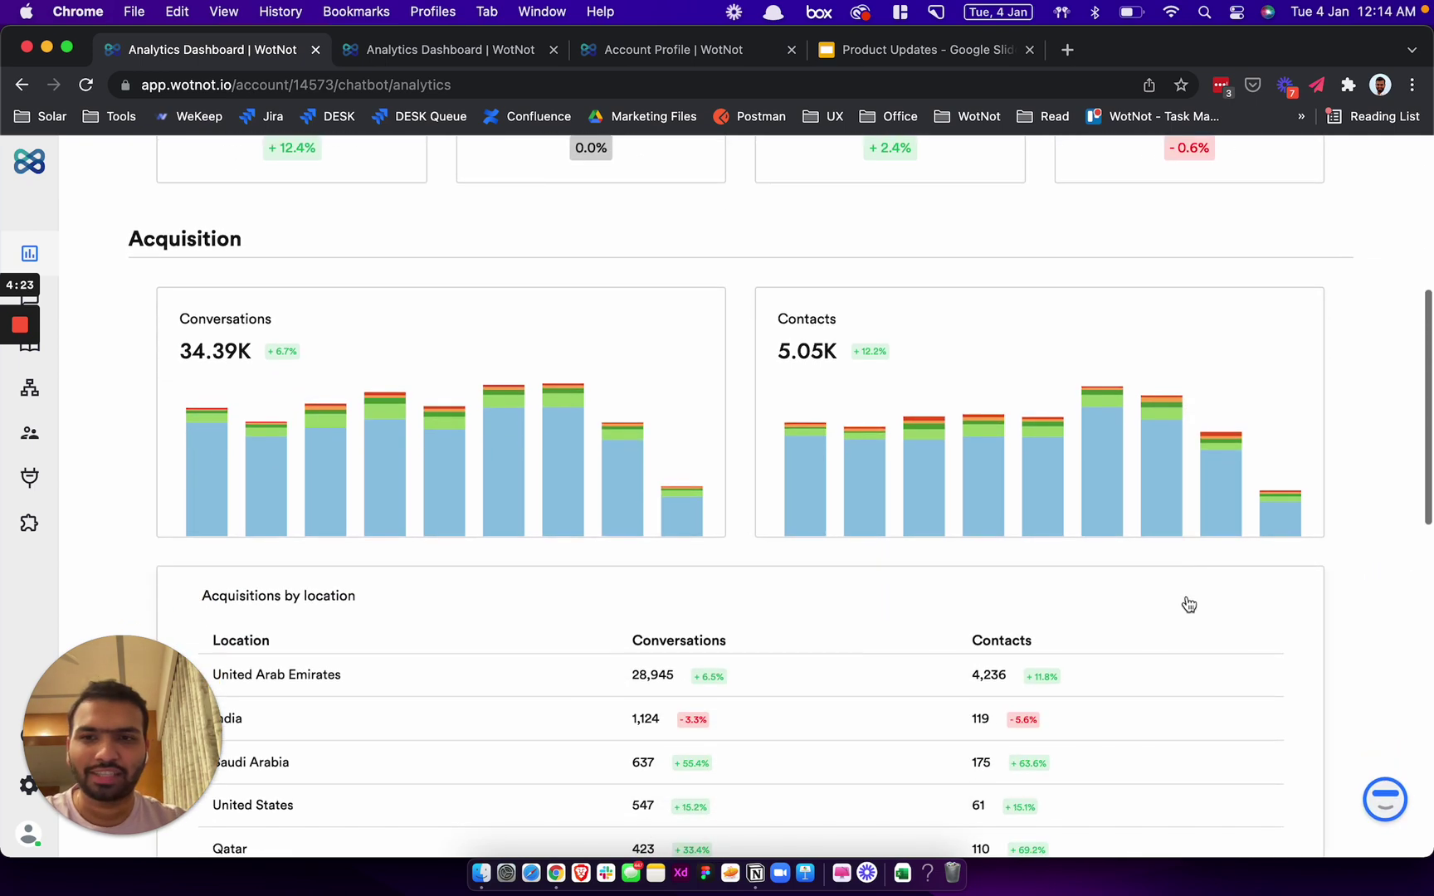
mouse_move(486, 443)
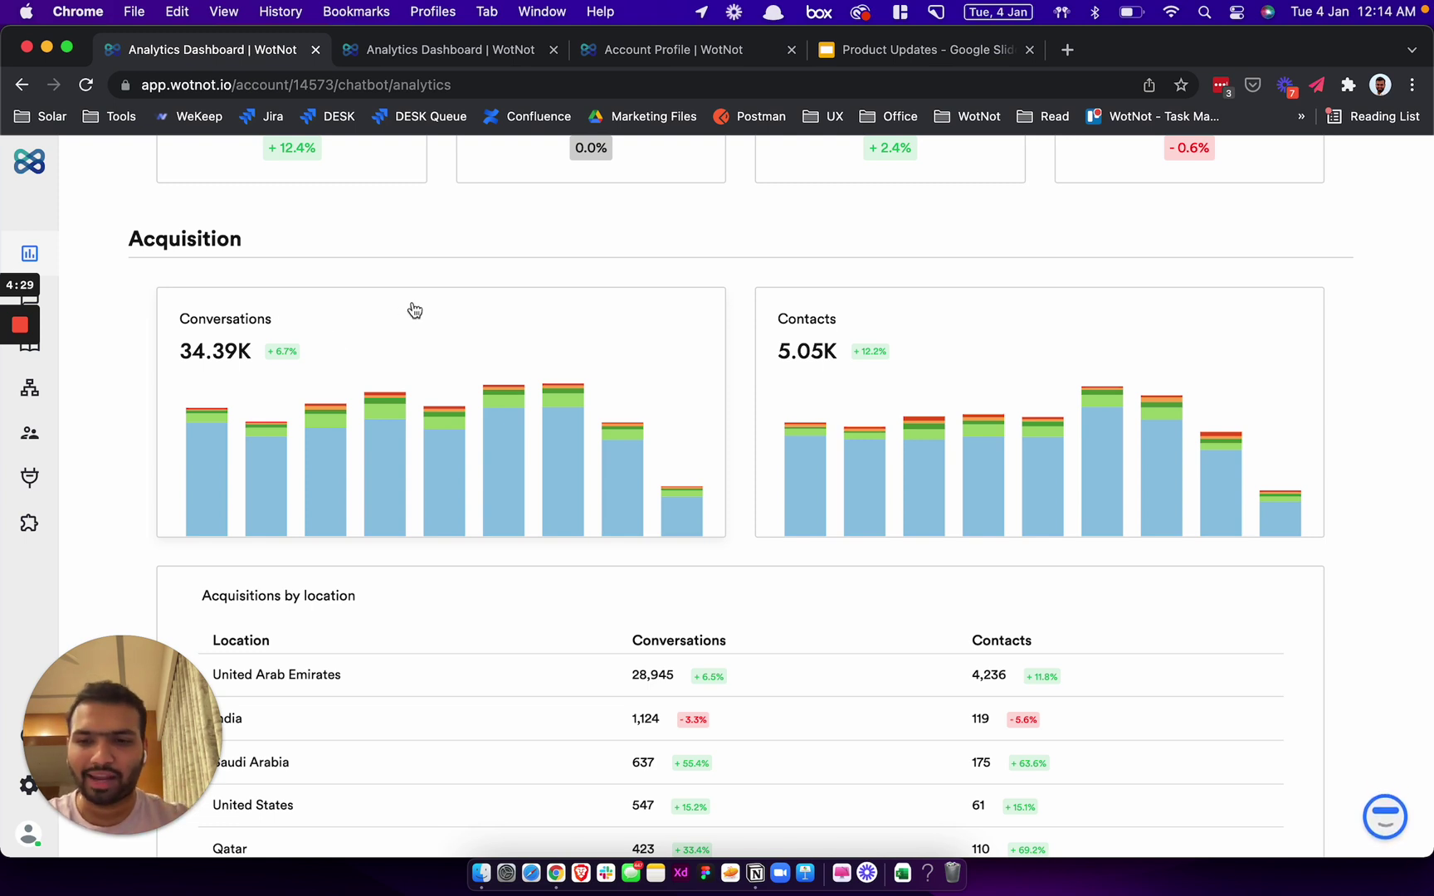
scroll(414, 310, "up", 3)
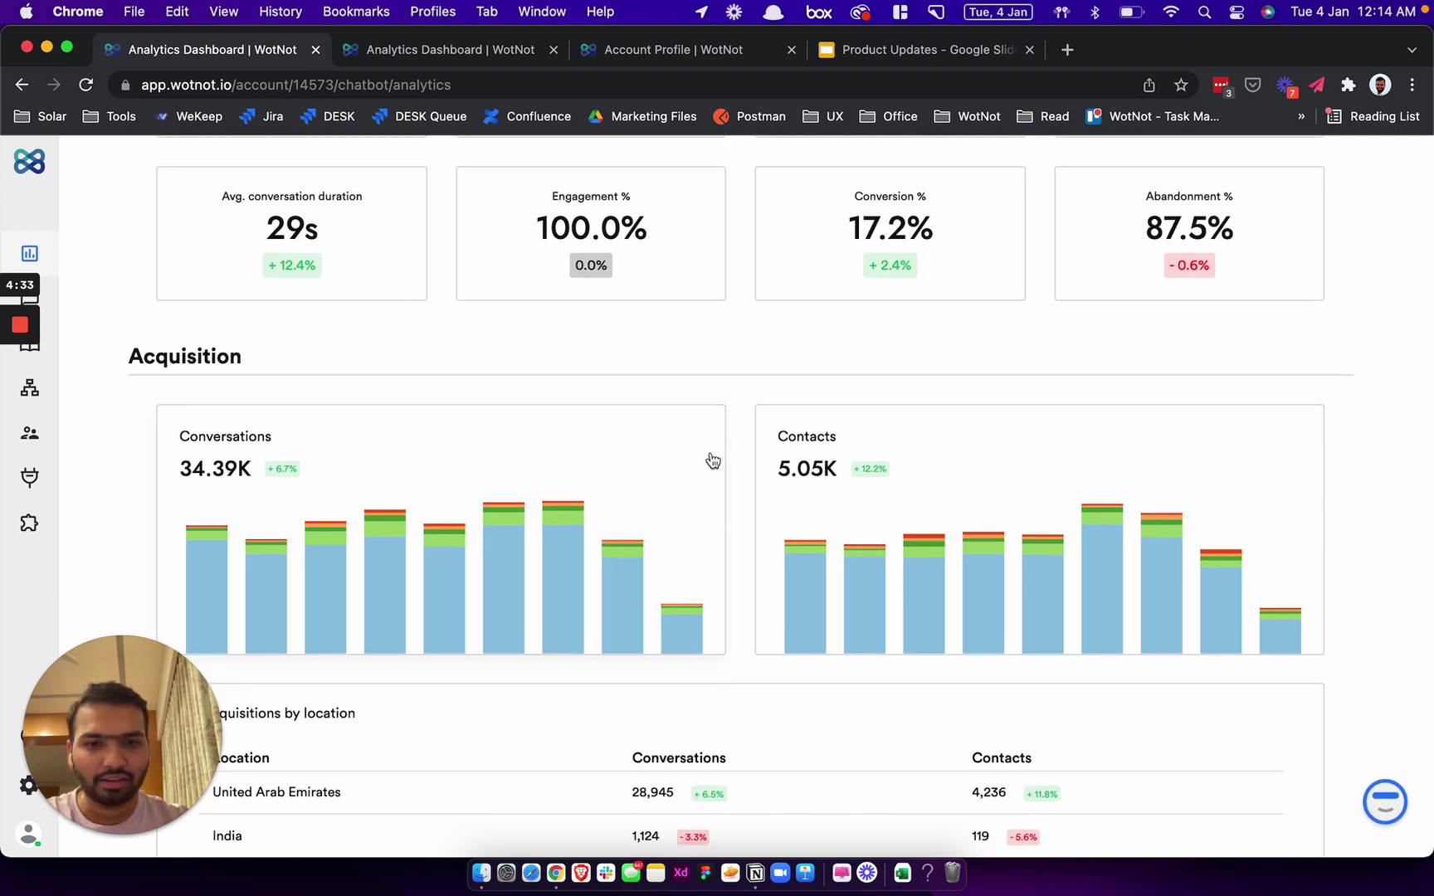
scroll(710, 461, "down", 1)
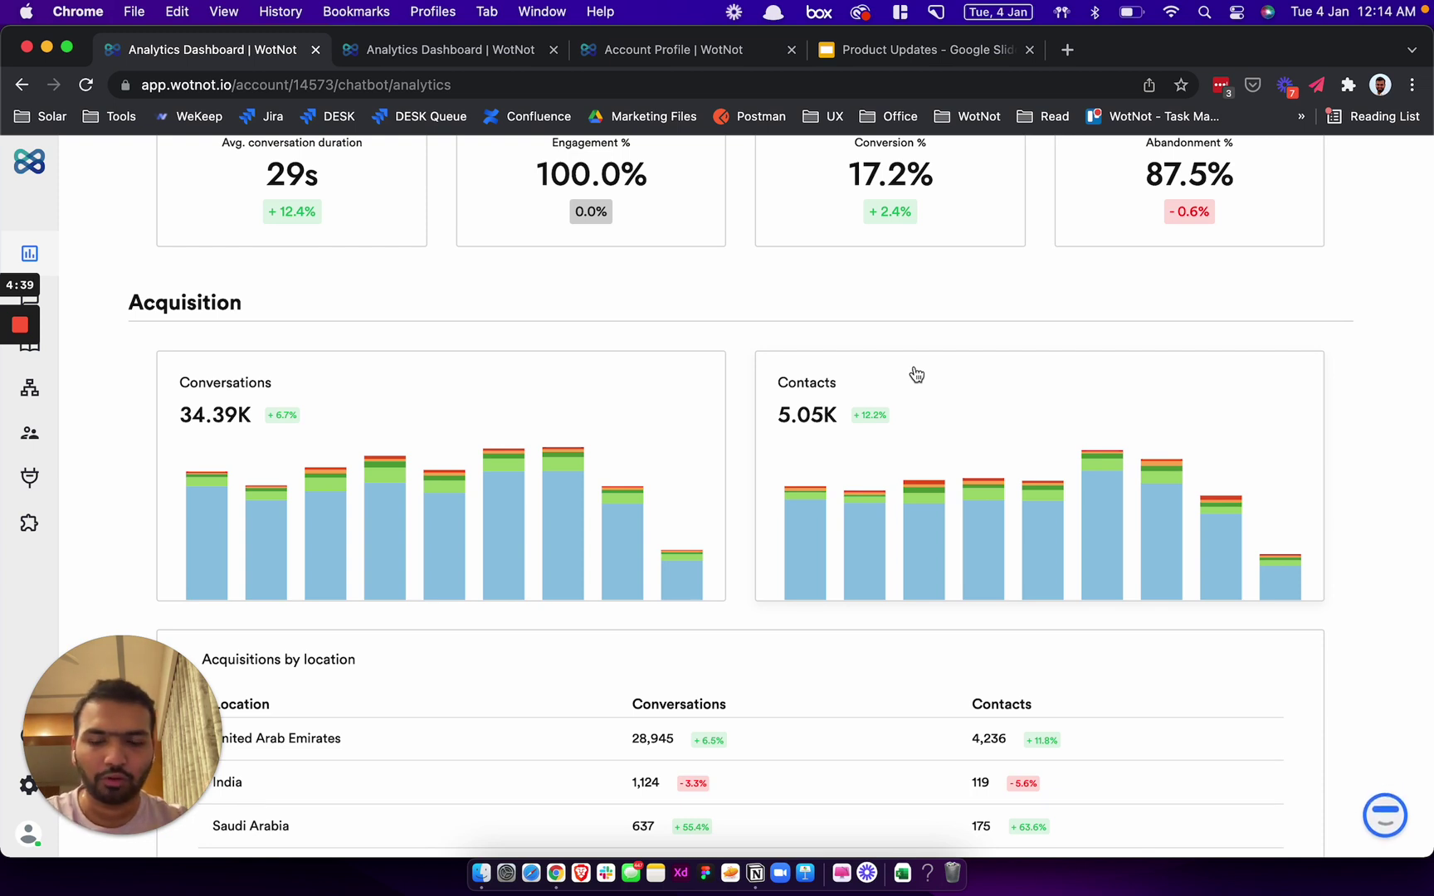
scroll(917, 375, "down", 3)
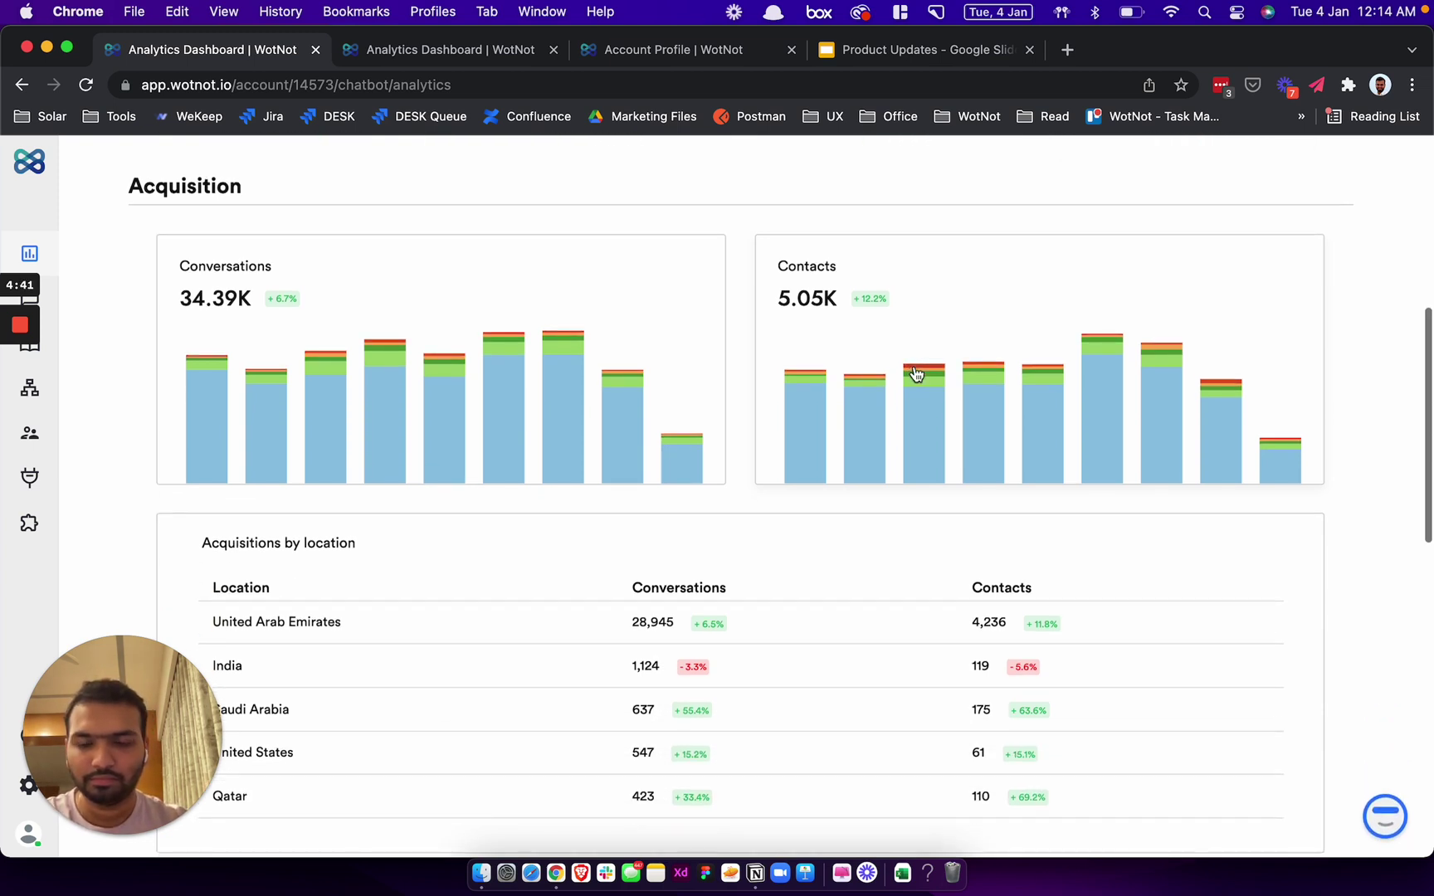
scroll(916, 374, "down", 3)
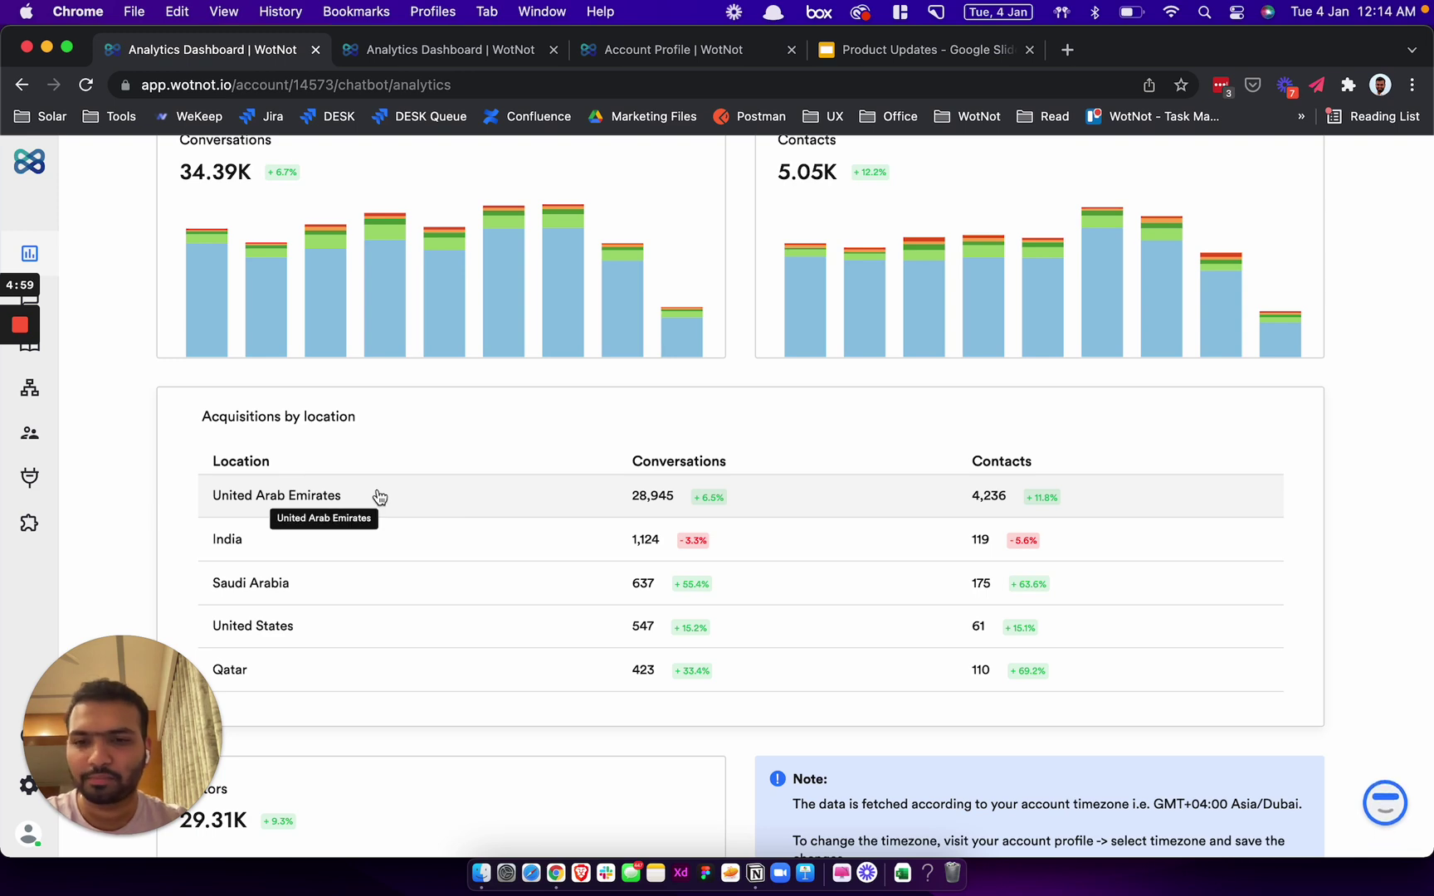
Move further down past the location table to the Visitors chart and account-timezone note
scroll(379, 496, "down", 3)
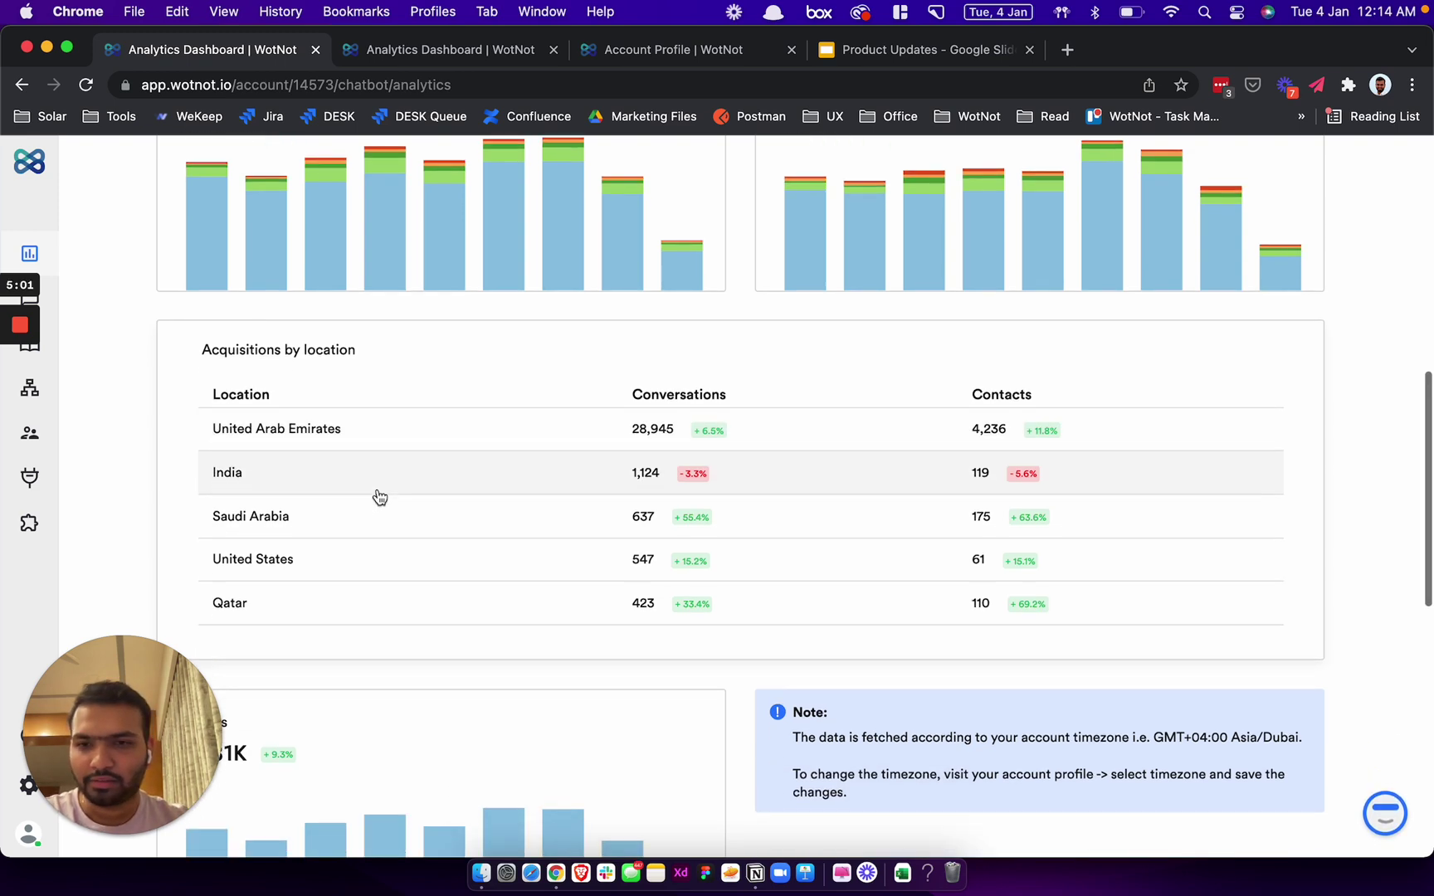
scroll(379, 496, "down", 7)
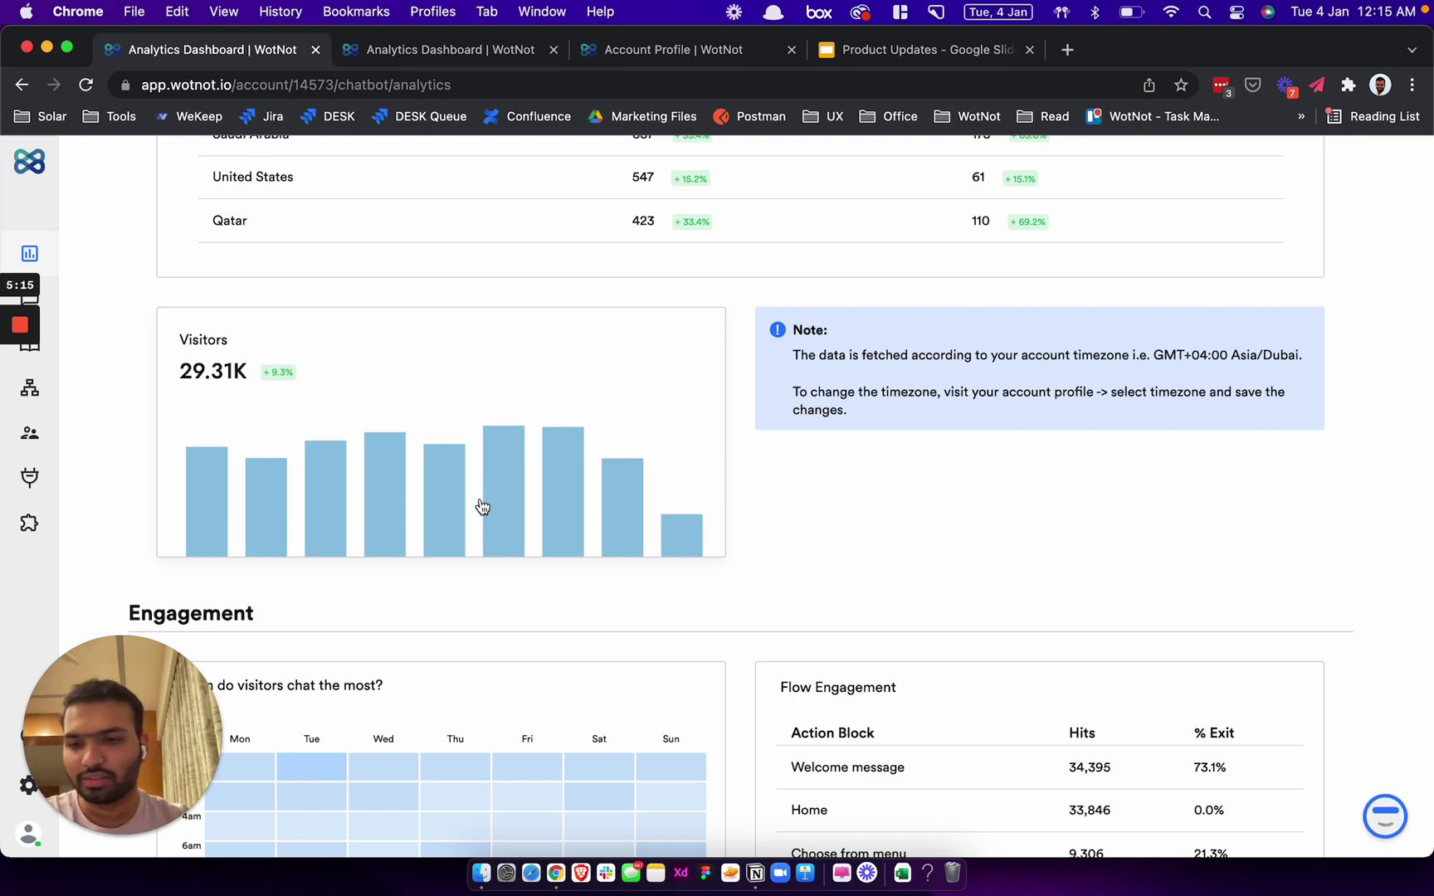
scroll(482, 506, "down", 5)
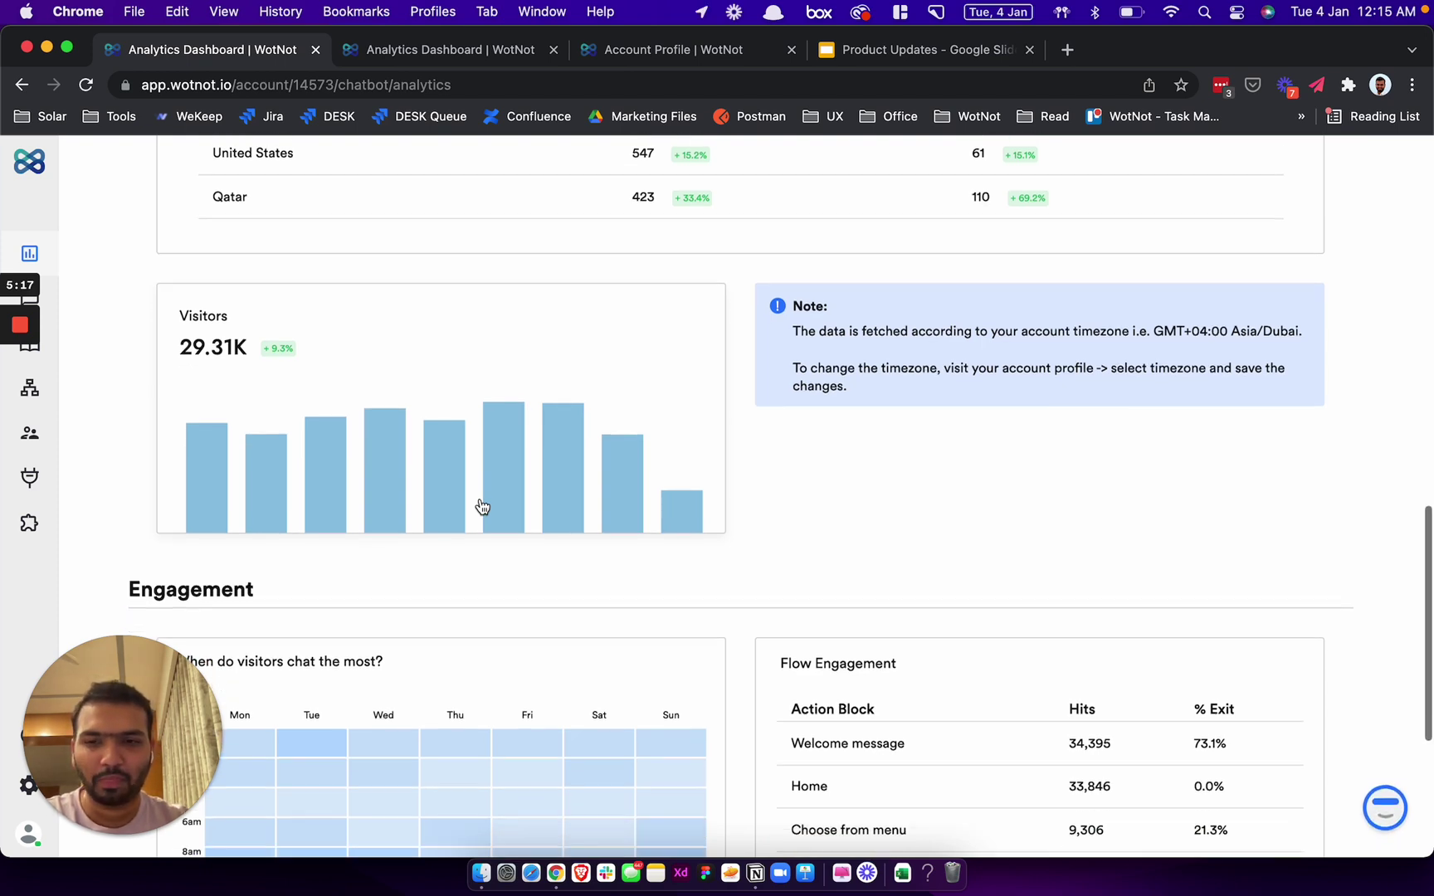
scroll(481, 505, "down", 3)
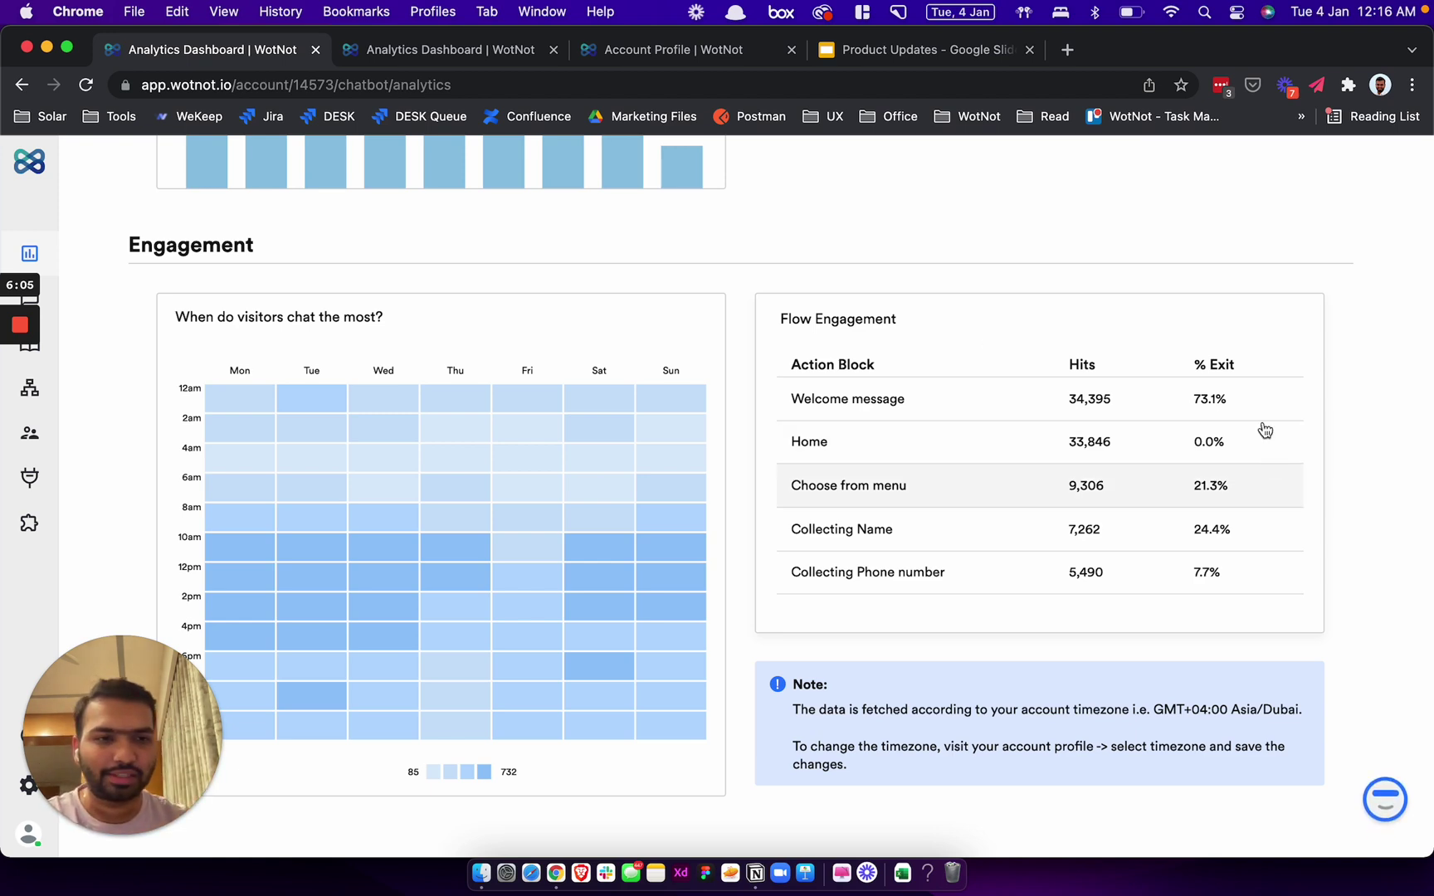
Return to the Acquisition charts and check bar tooltips, e.g. United Arab Emirates 3.97K on 13-Dec-21
scroll(1009, 331, "up", 12)
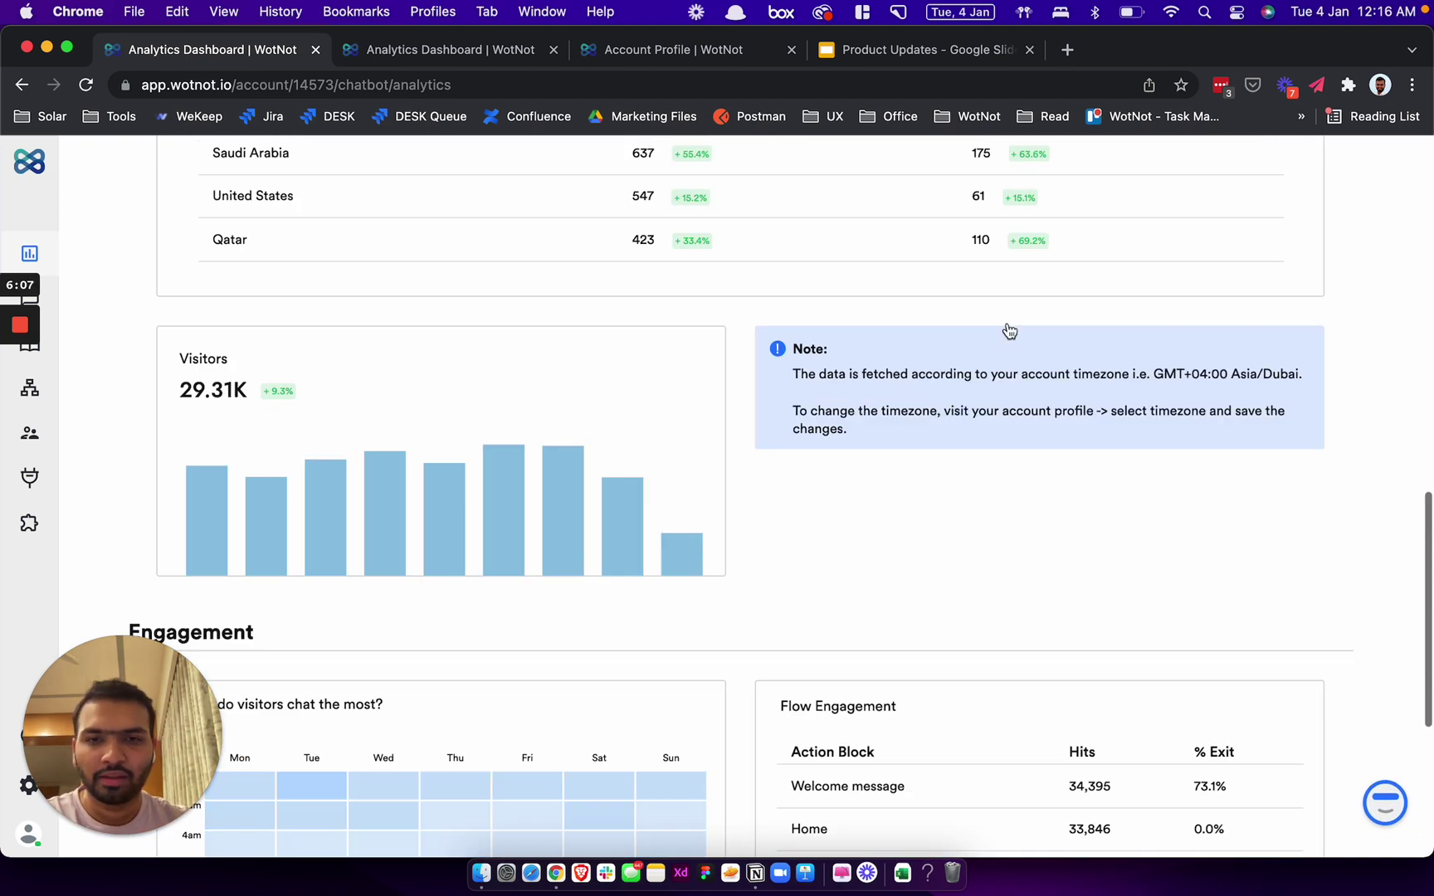
scroll(1009, 331, "up", 5)
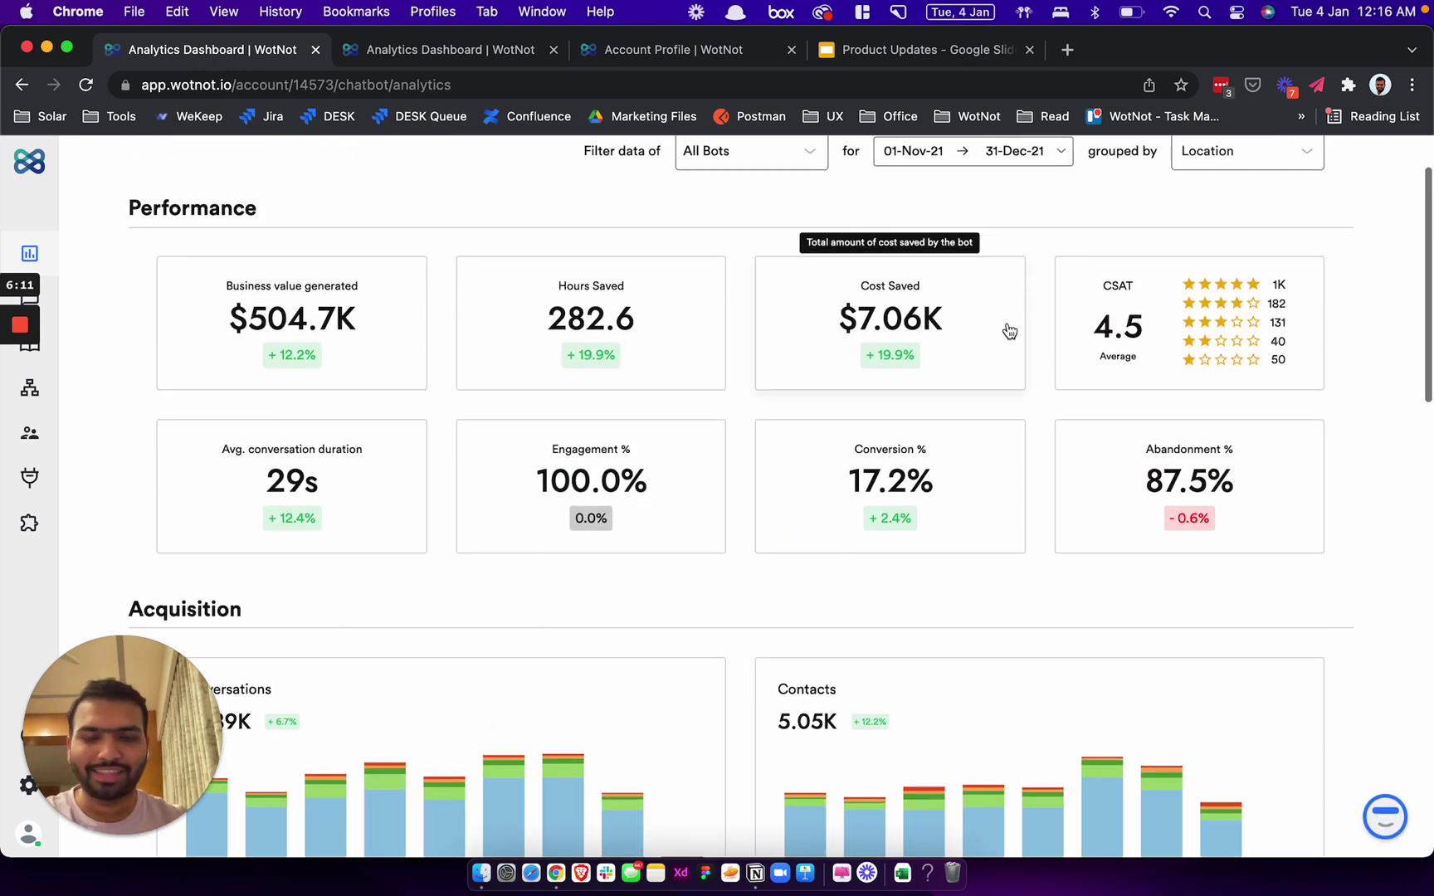
scroll(1009, 331, "down", 4)
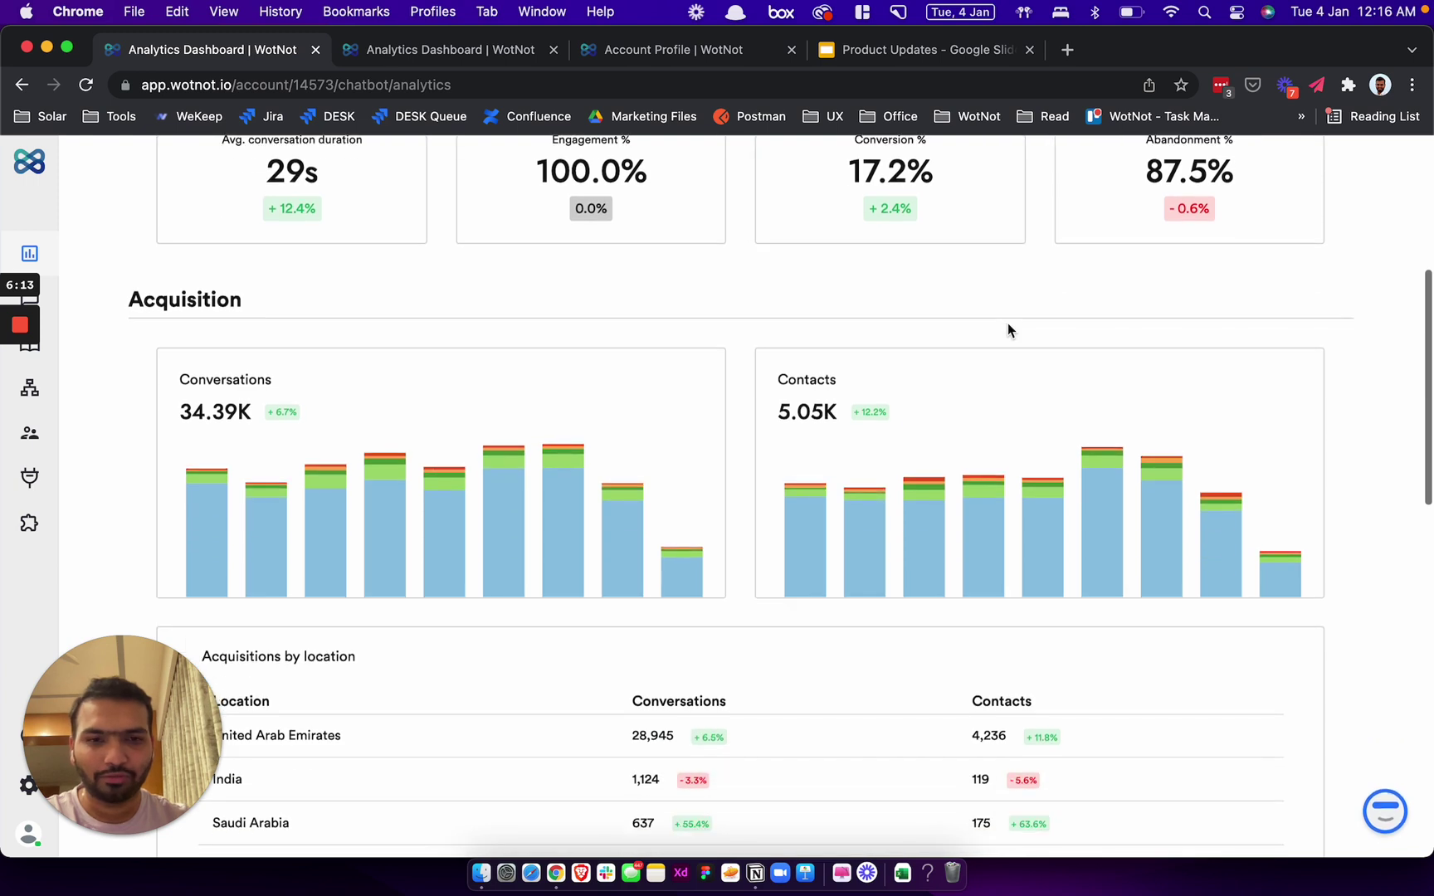
mouse_move(616, 494)
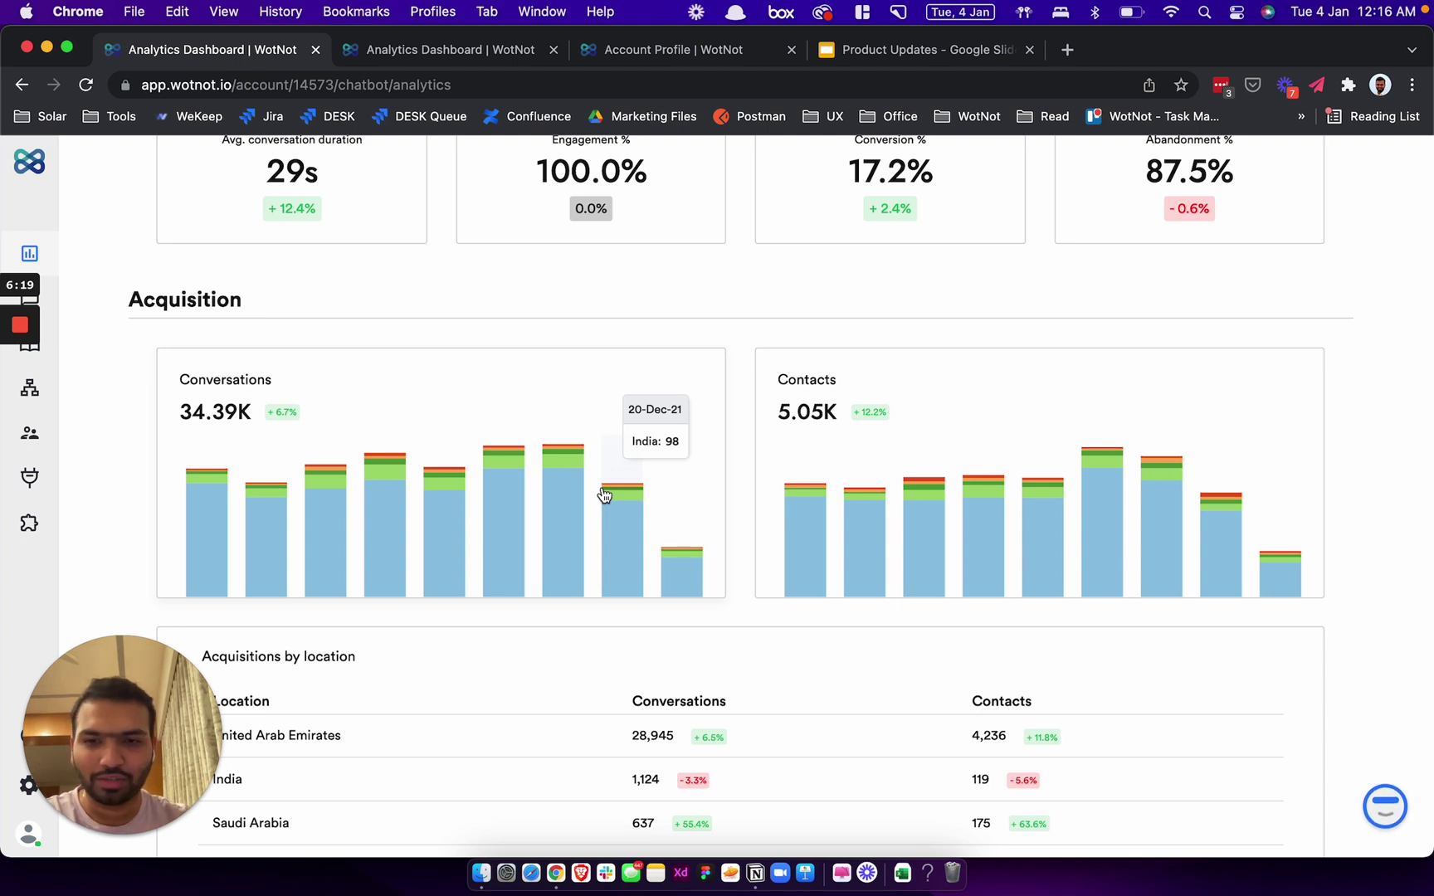
scroll(604, 496, "up", 1)
mouse_move(561, 567)
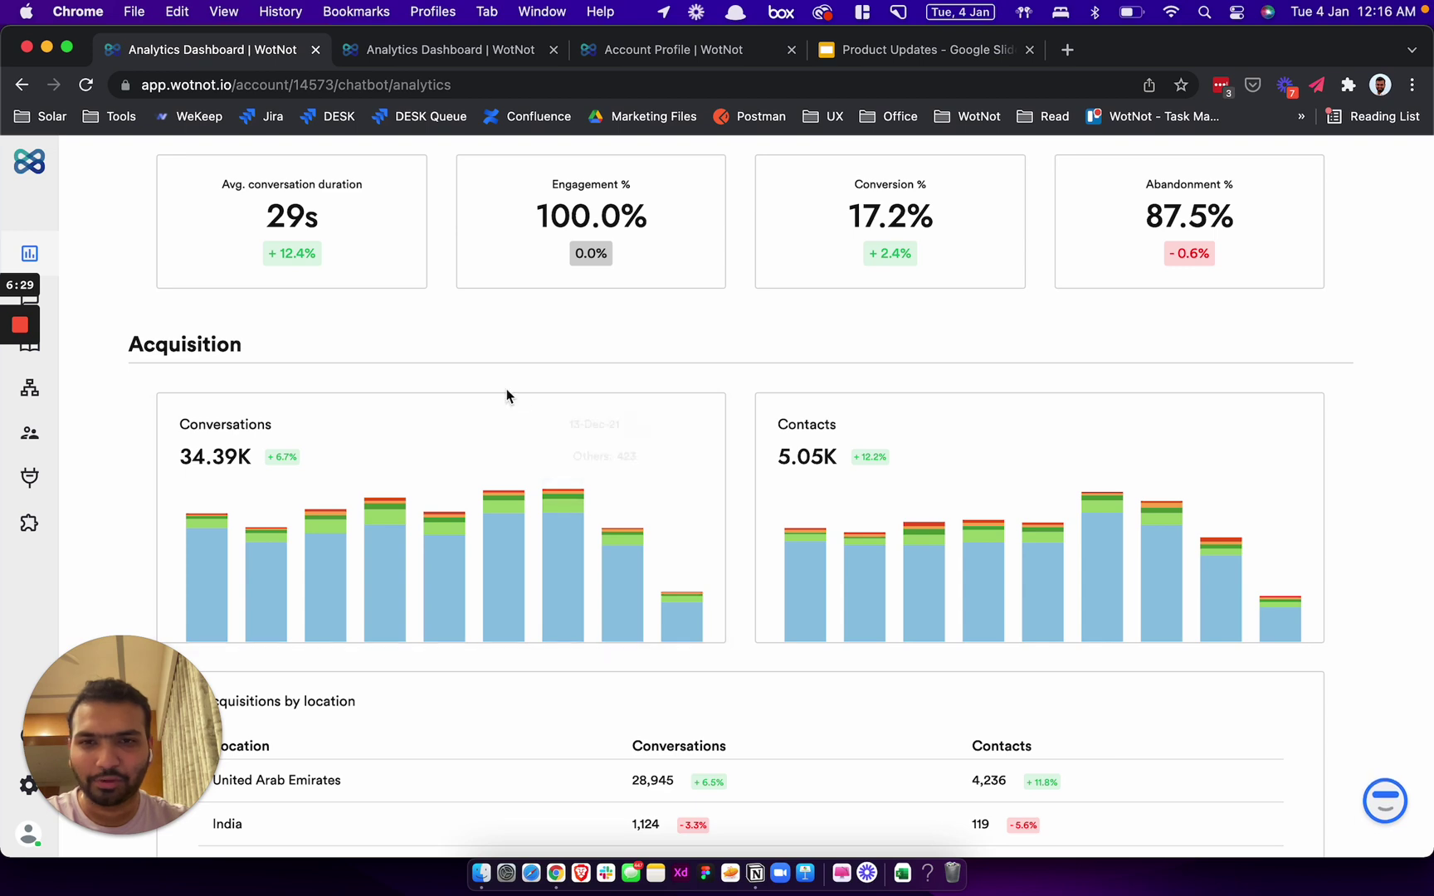
Open the Business Value Generated breakdown ($504.8K) and toggle United Arab Emirates off and on
scroll(506, 390, "up", 5)
left_click(295, 386)
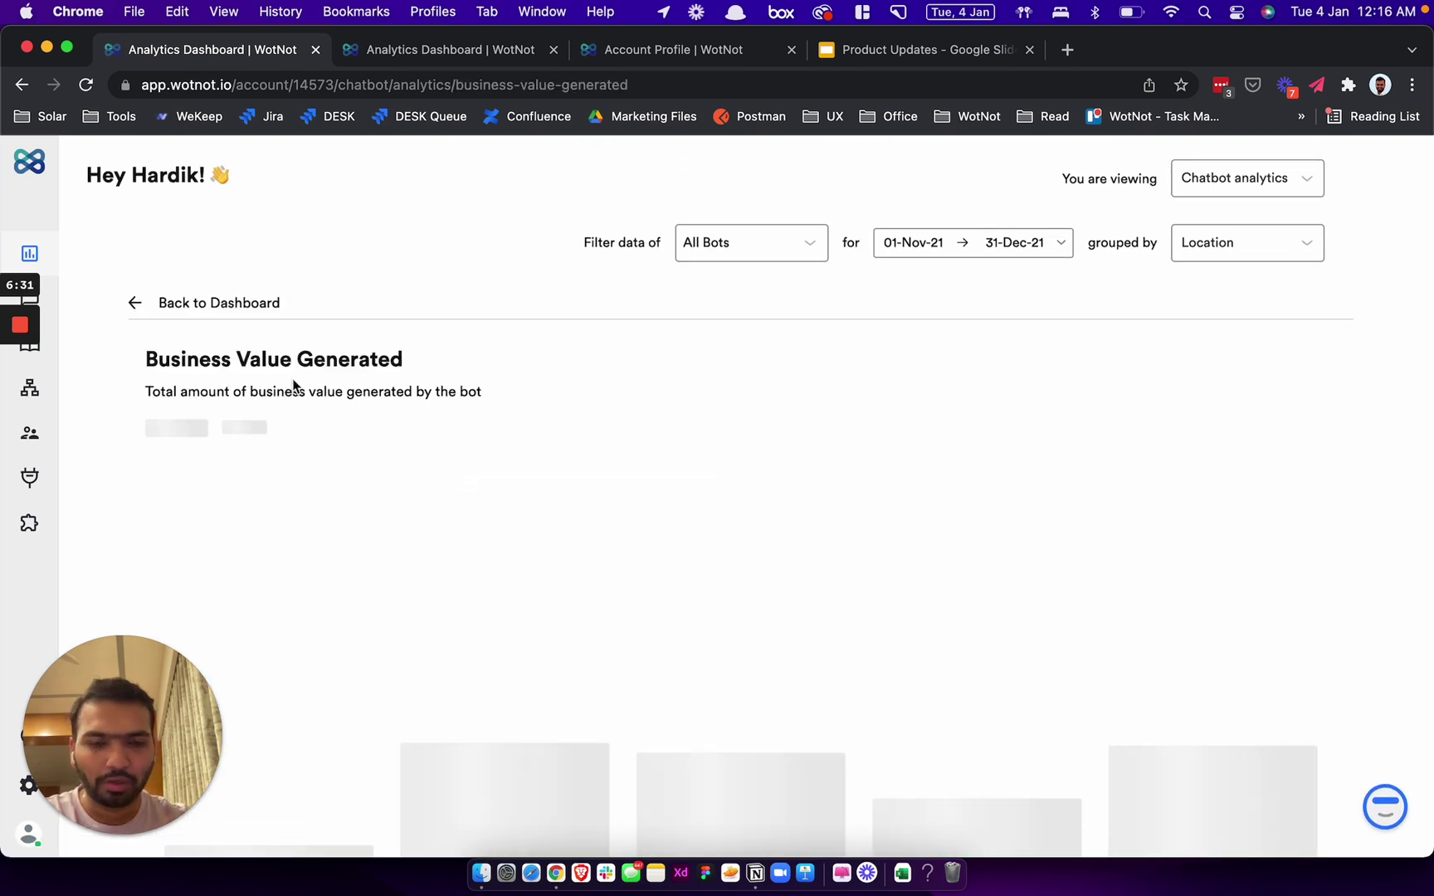
scroll(292, 386, "down", 3)
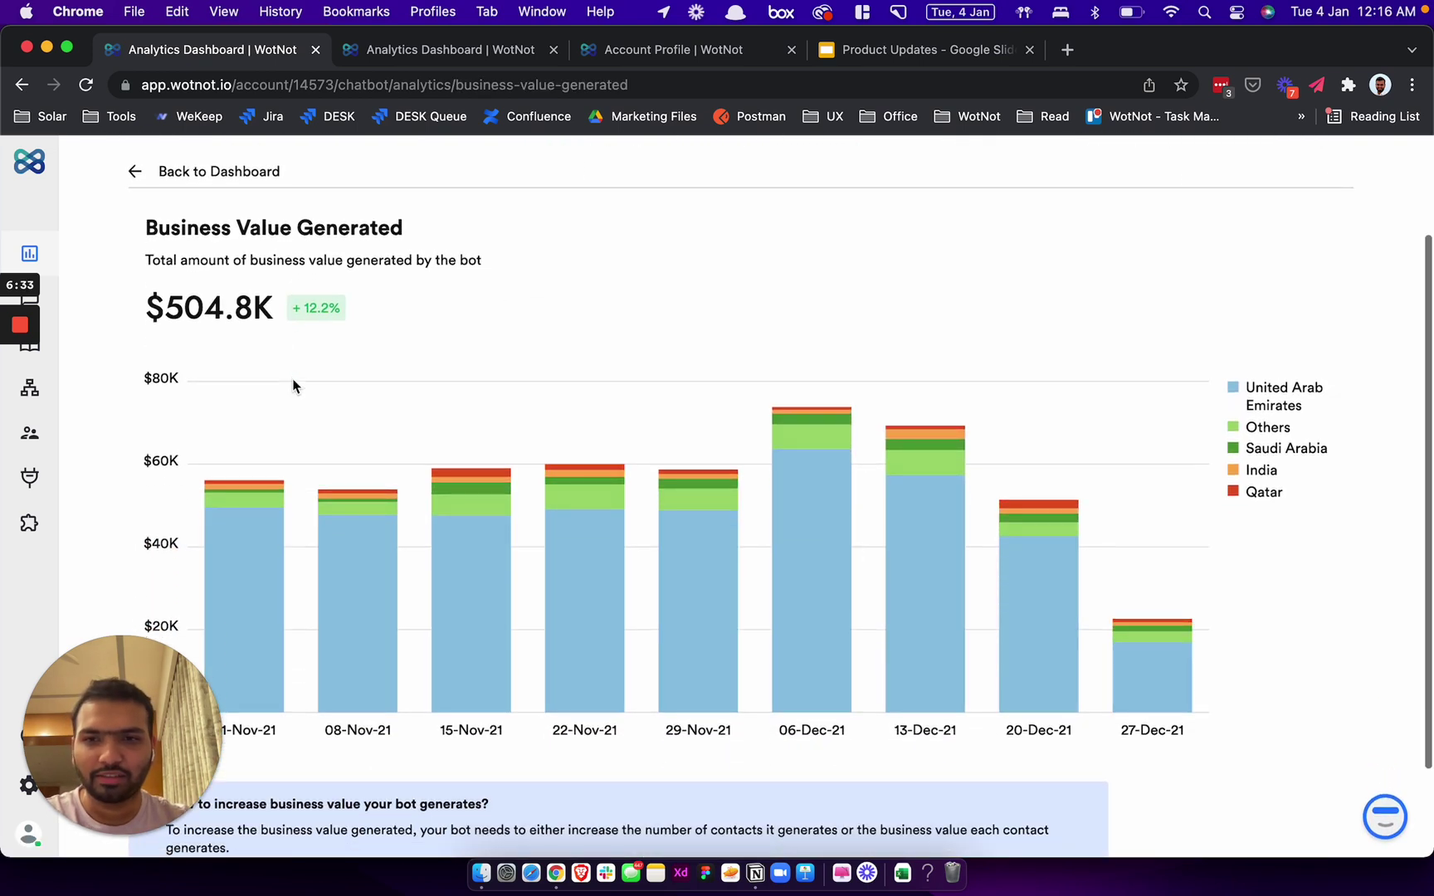
scroll(292, 378, "down", 1)
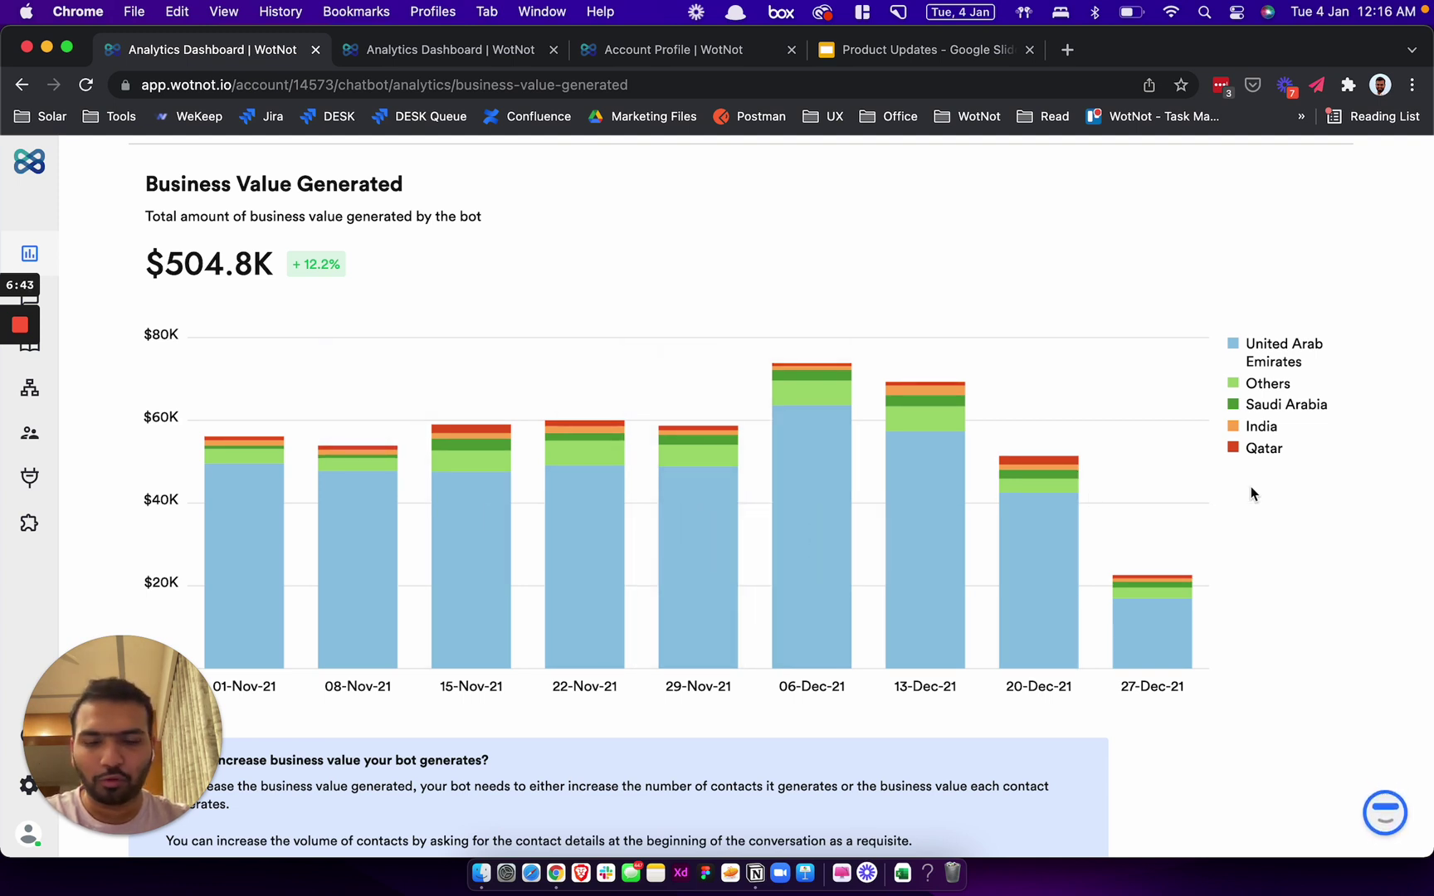
left_click(1282, 348)
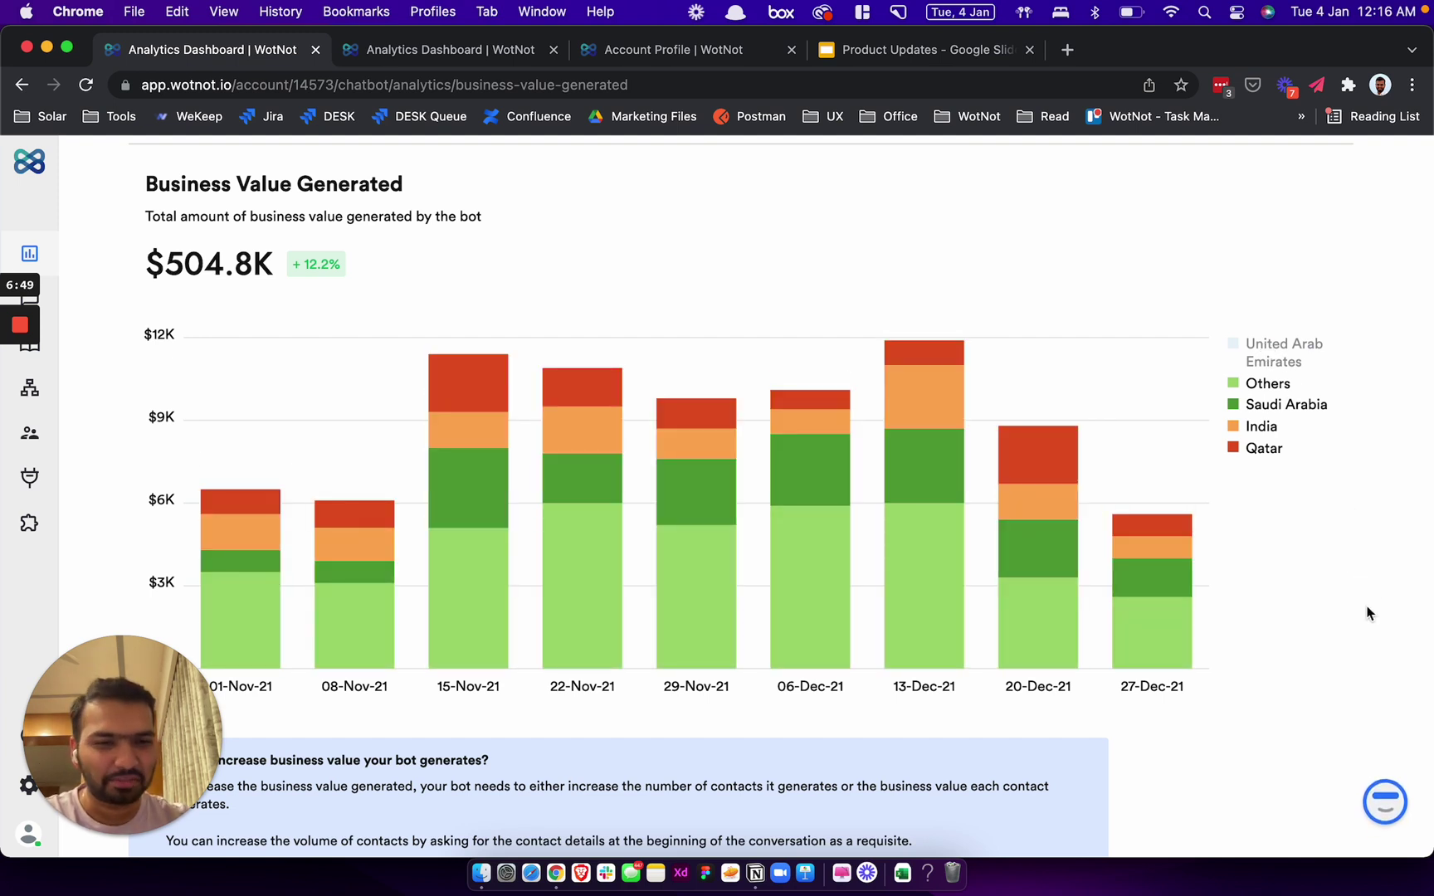
left_click(1285, 352)
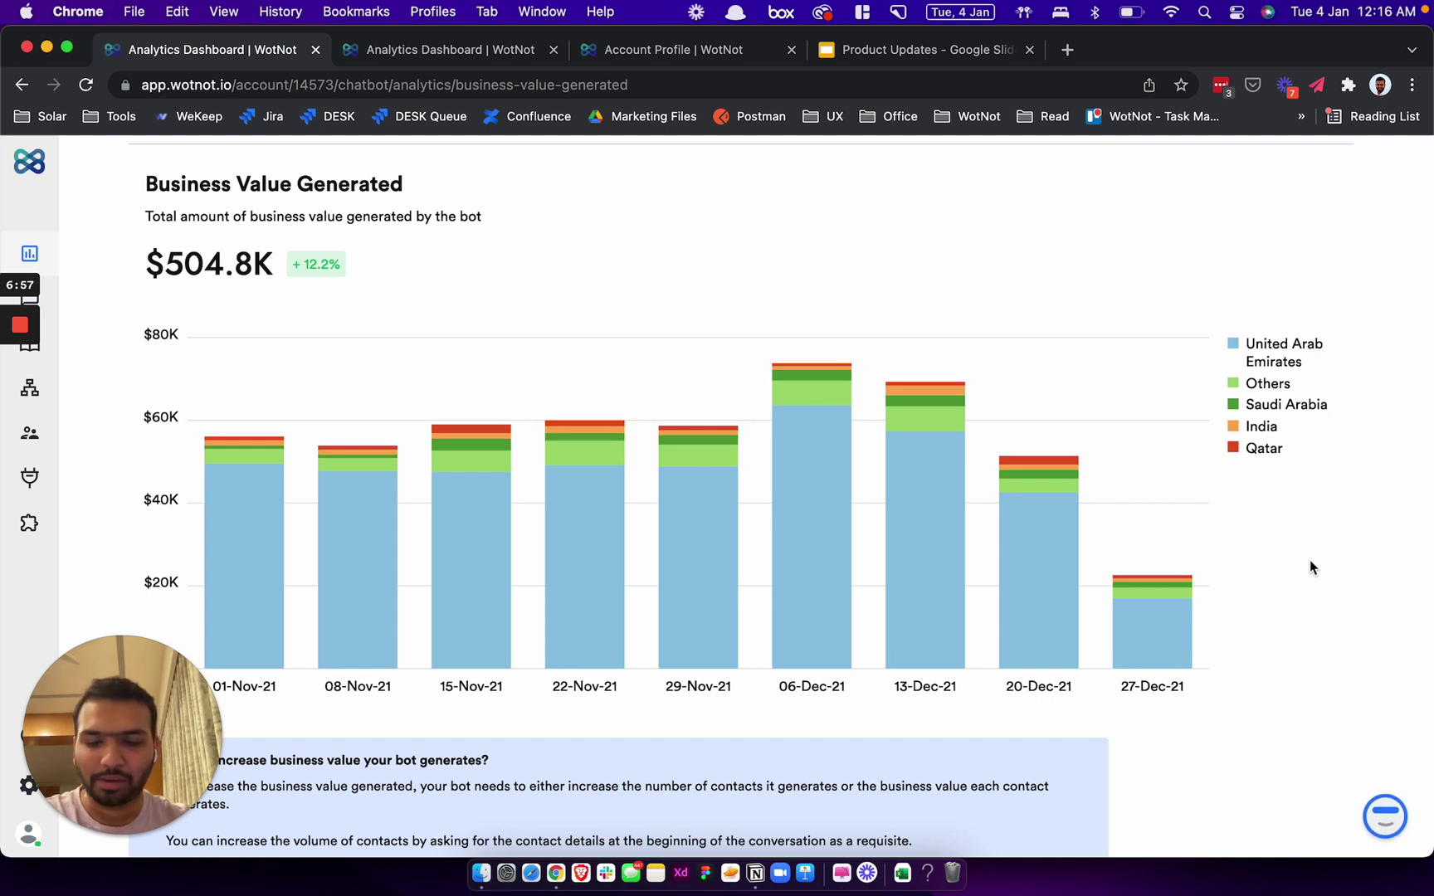
scroll(1310, 561, "down", 2)
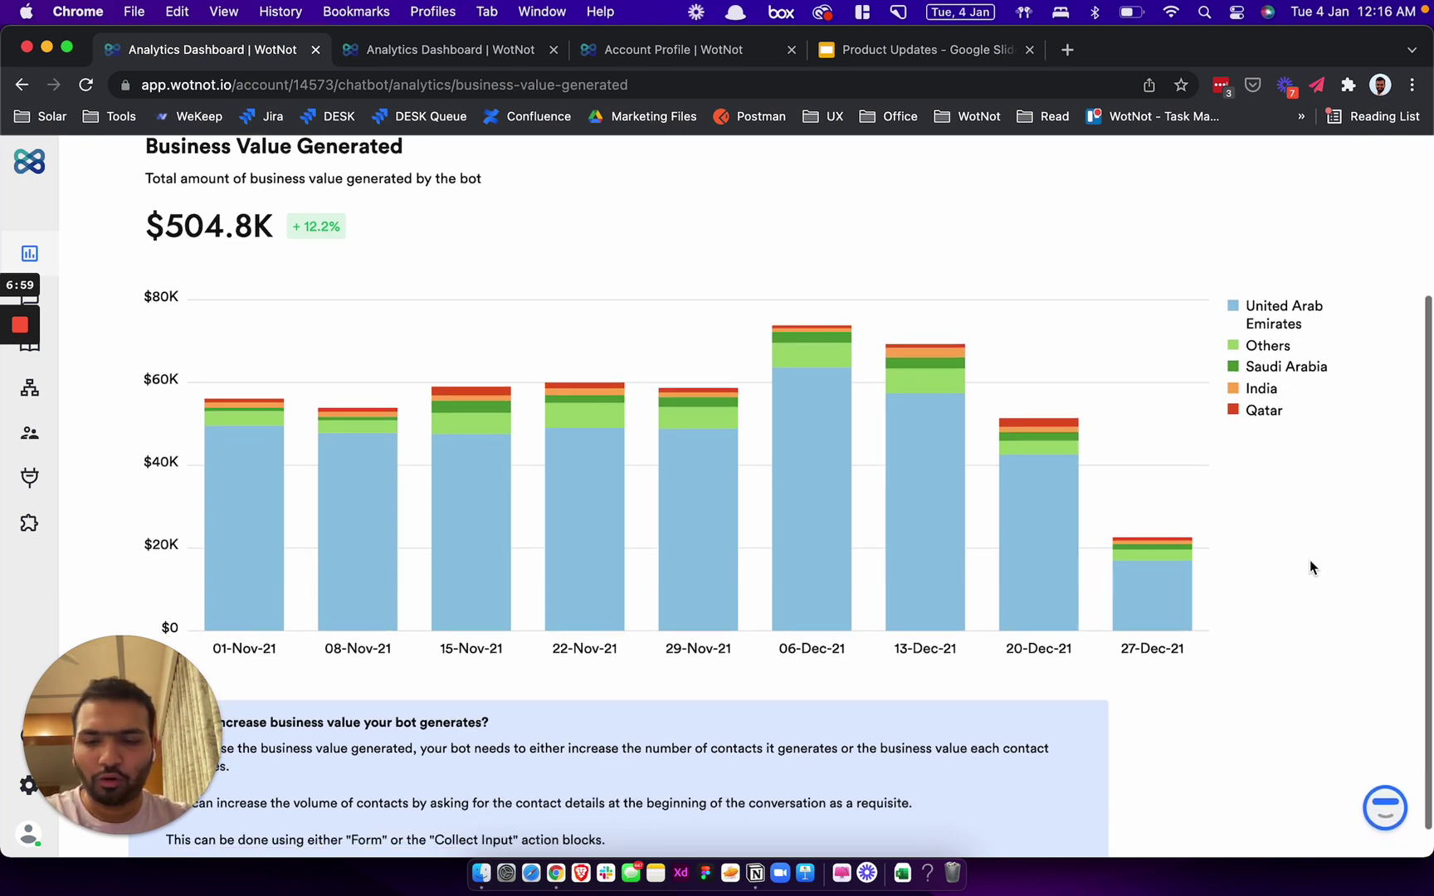
scroll(1309, 559, "down", 2)
mouse_move(17, 772)
left_click_drag(103, 707, 904, 745)
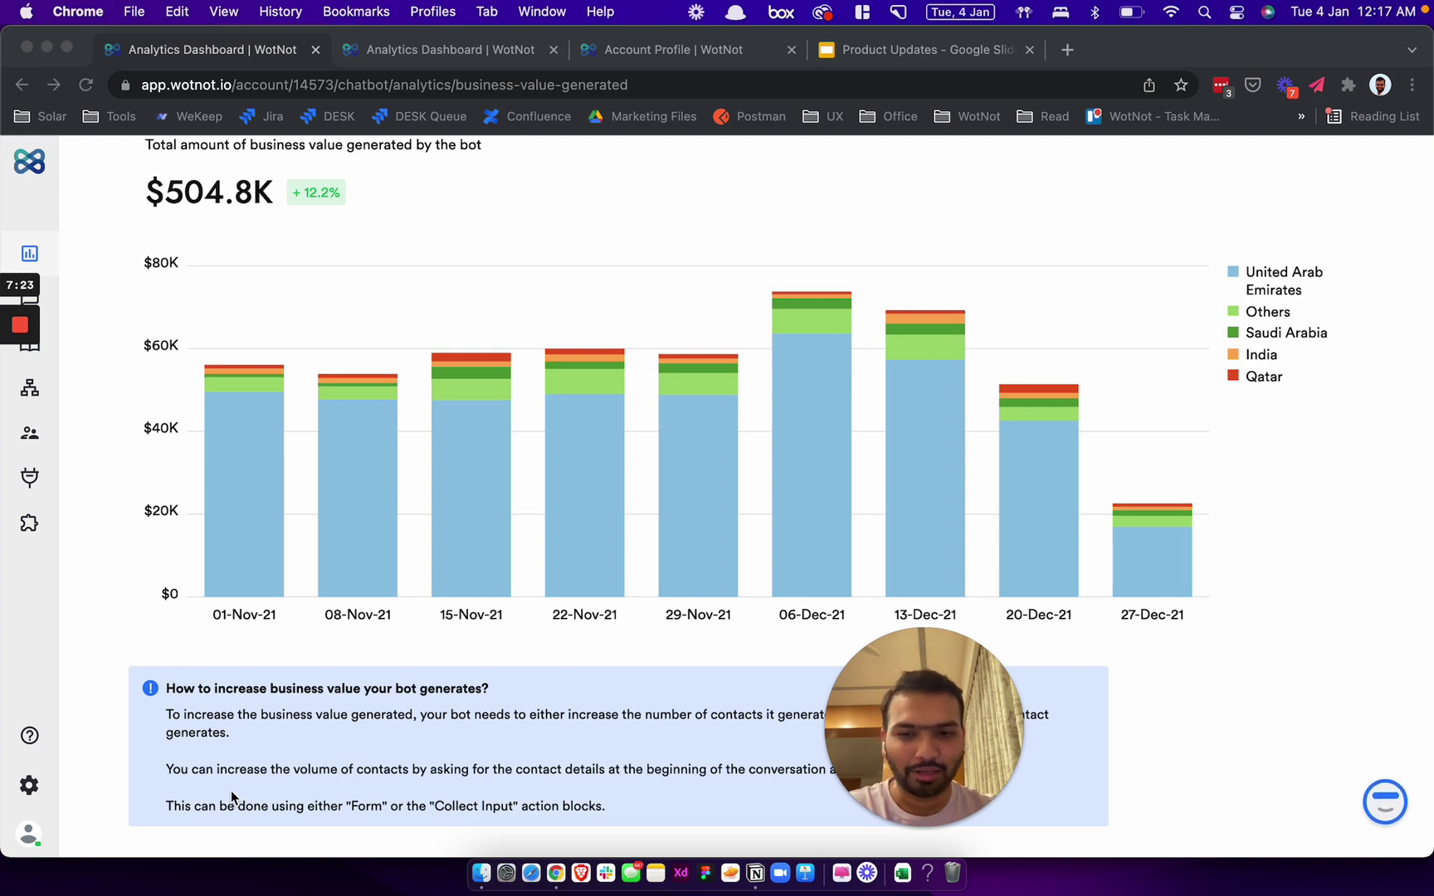
mouse_move(863, 687)
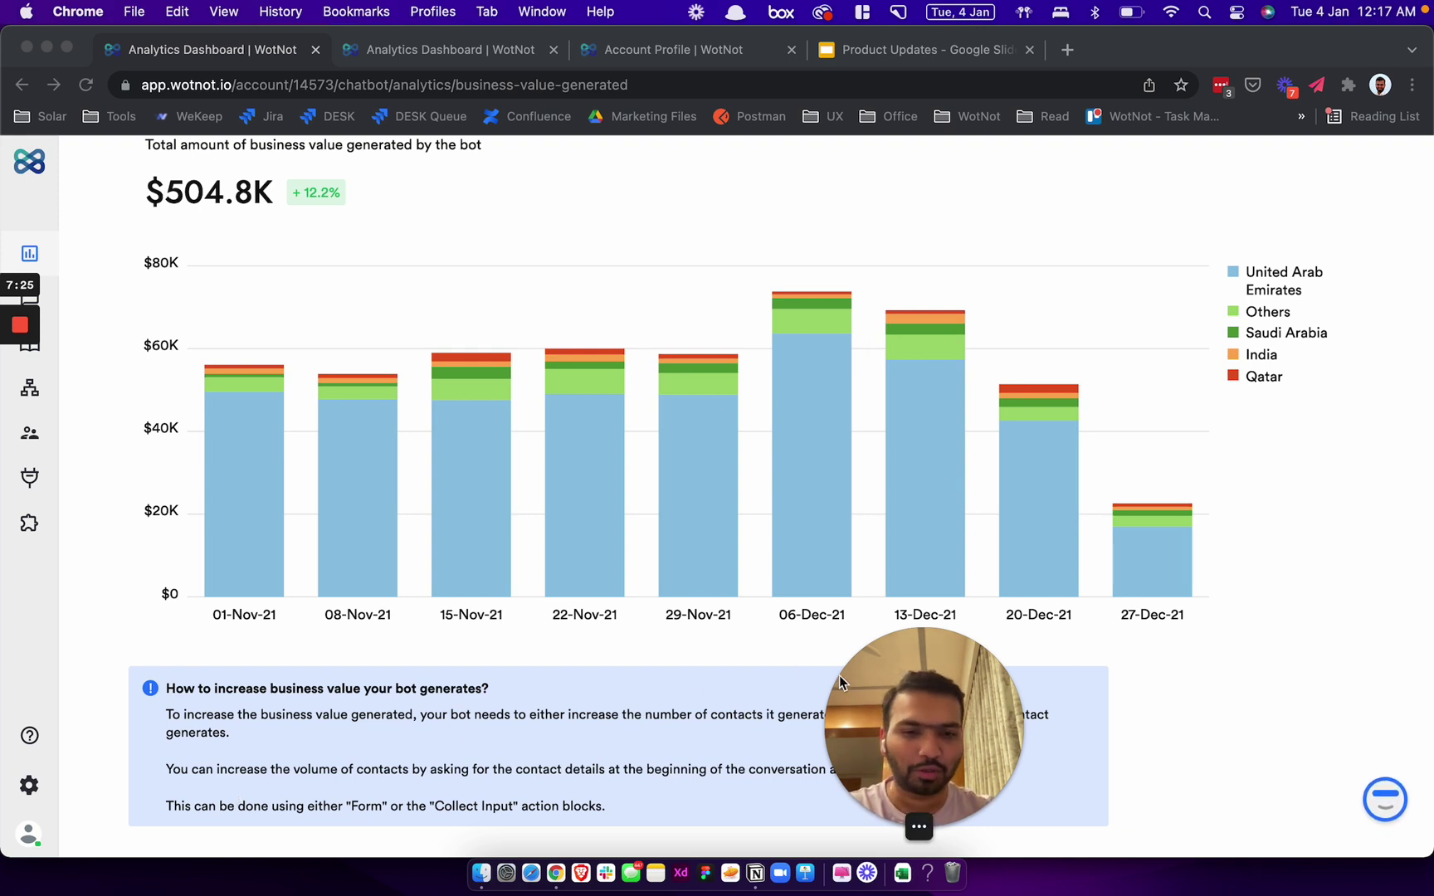
left_click_drag(937, 697, 142, 718)
scroll(855, 624, "up", 3)
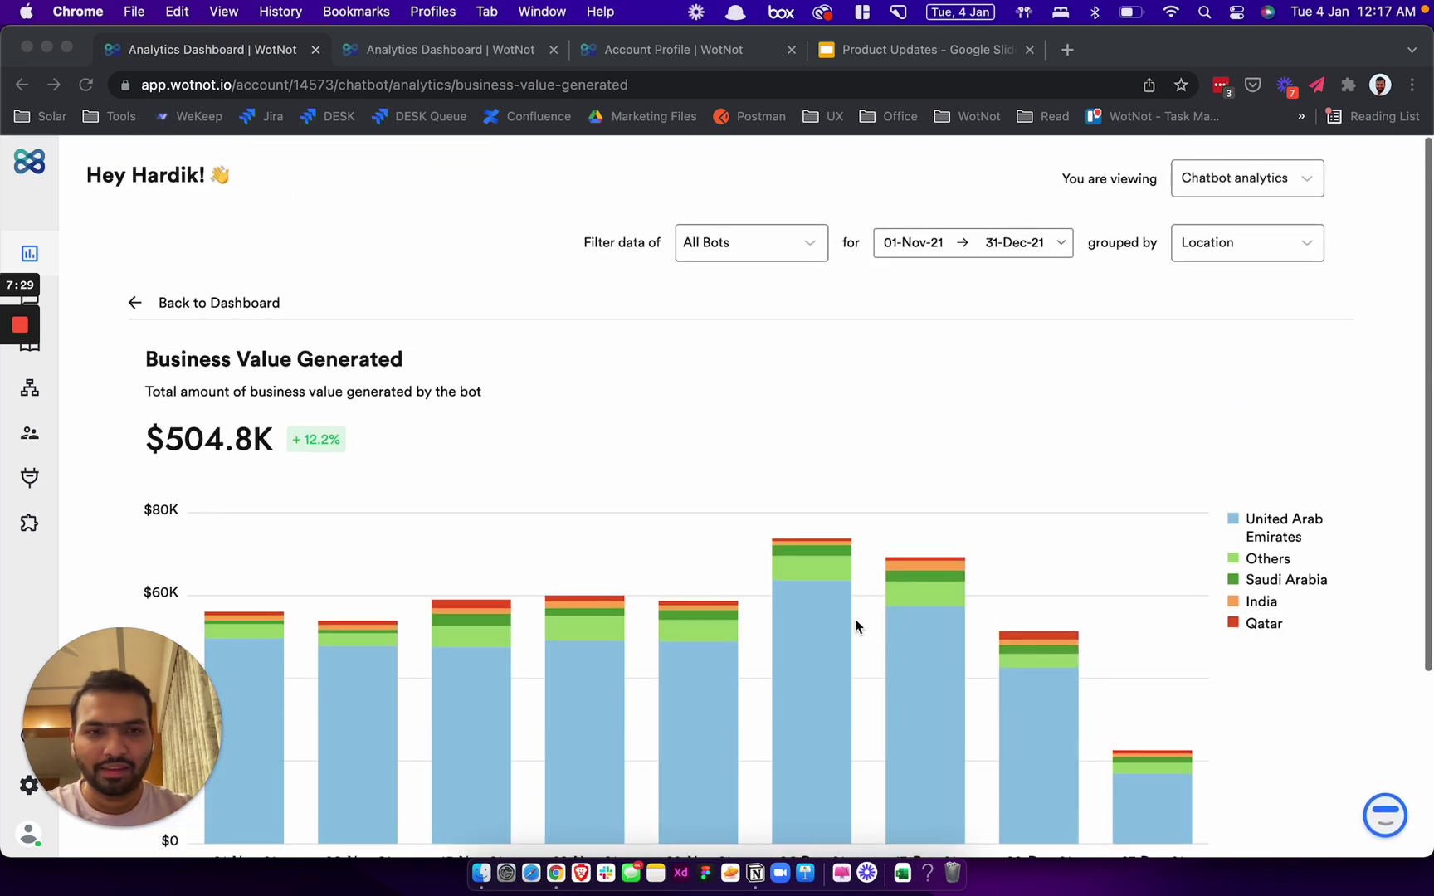
Go back to the main dashboard and view the All Bots filter list without changing it
left_click(133, 306)
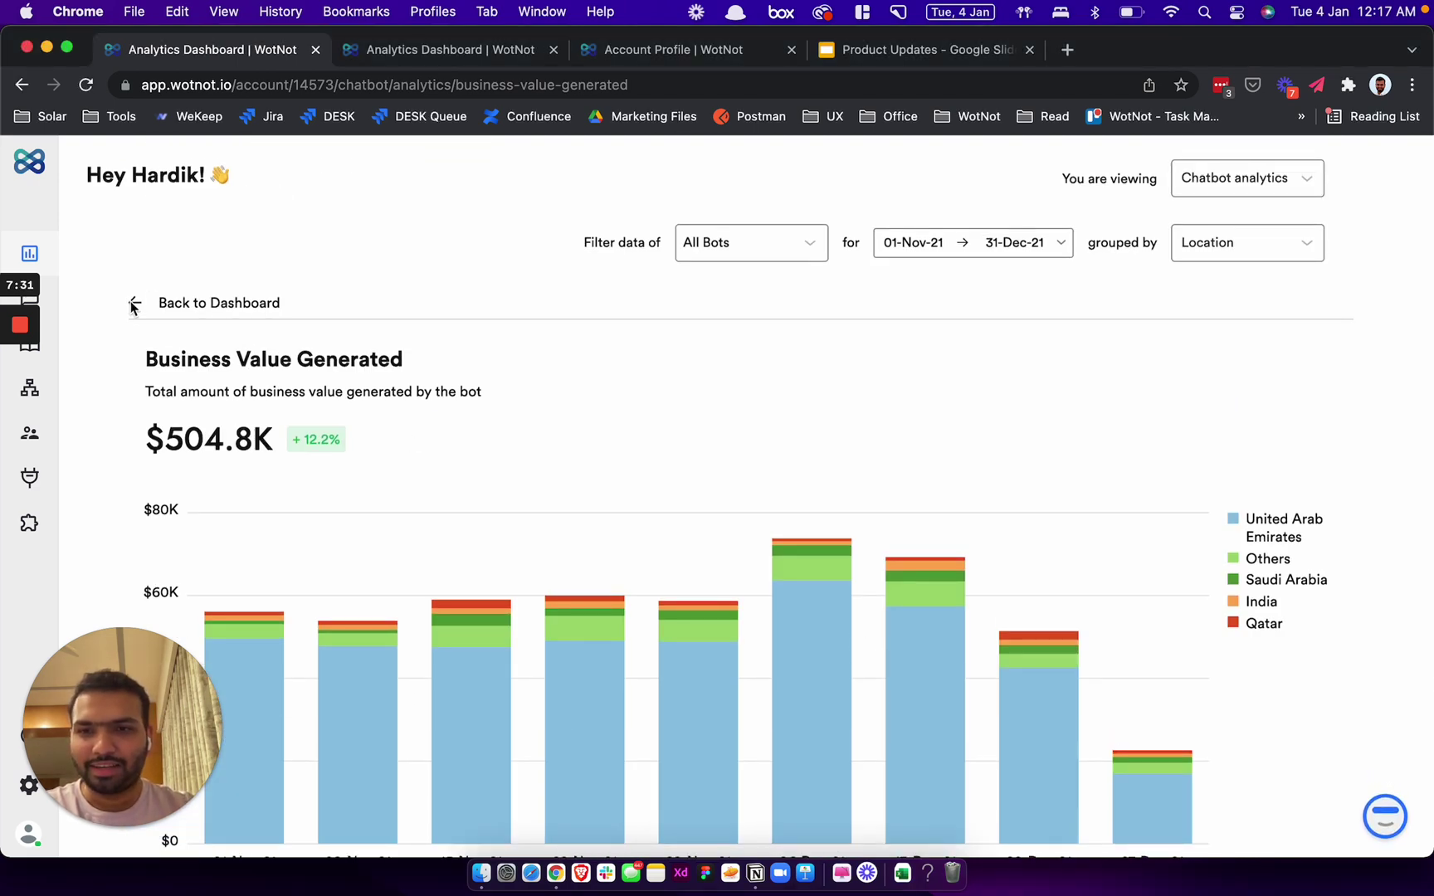
left_click(132, 306)
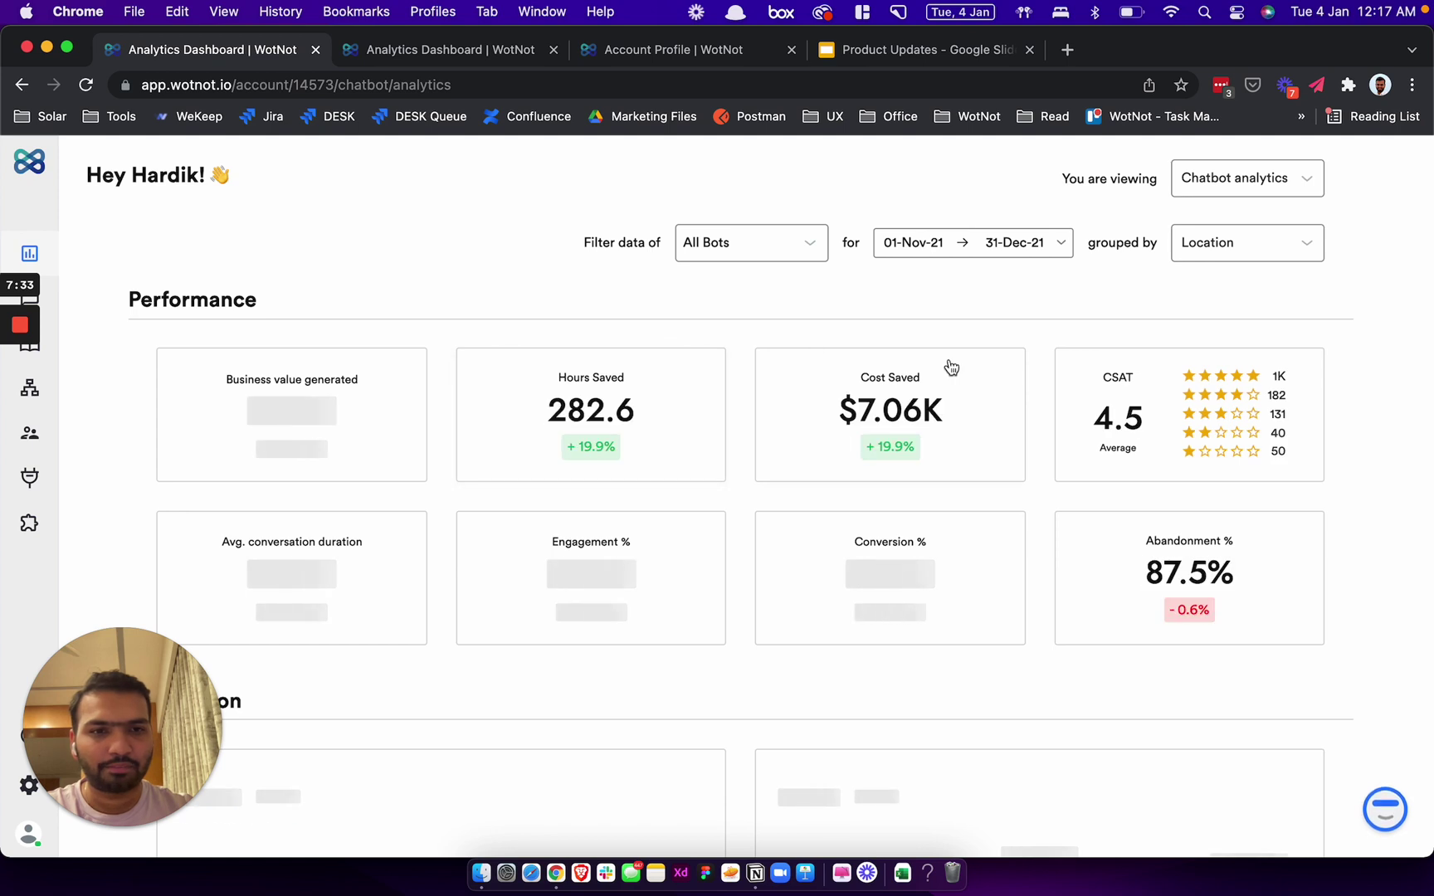
left_click(796, 253)
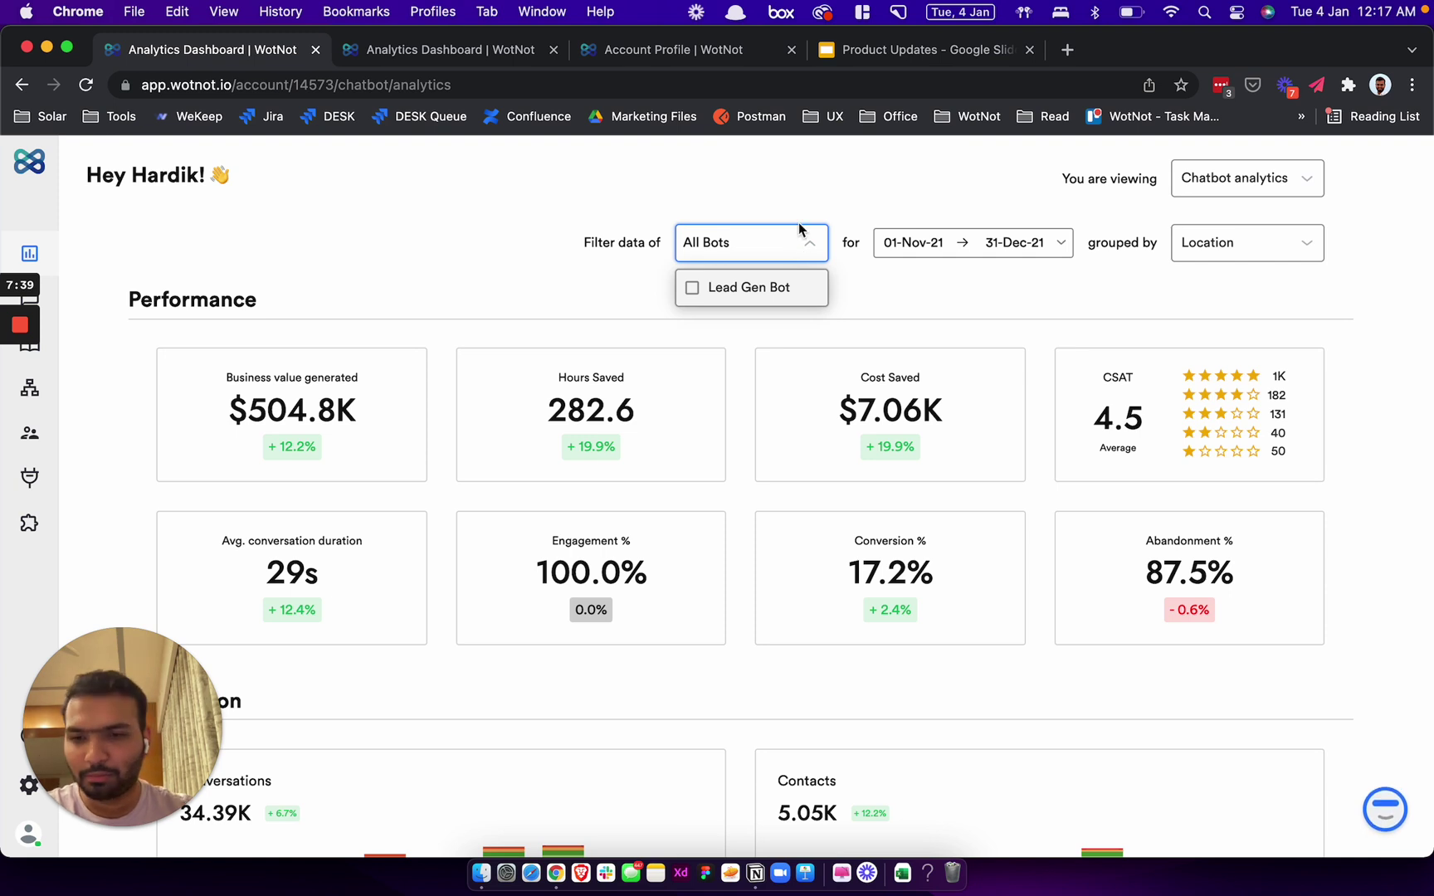
left_click(794, 185)
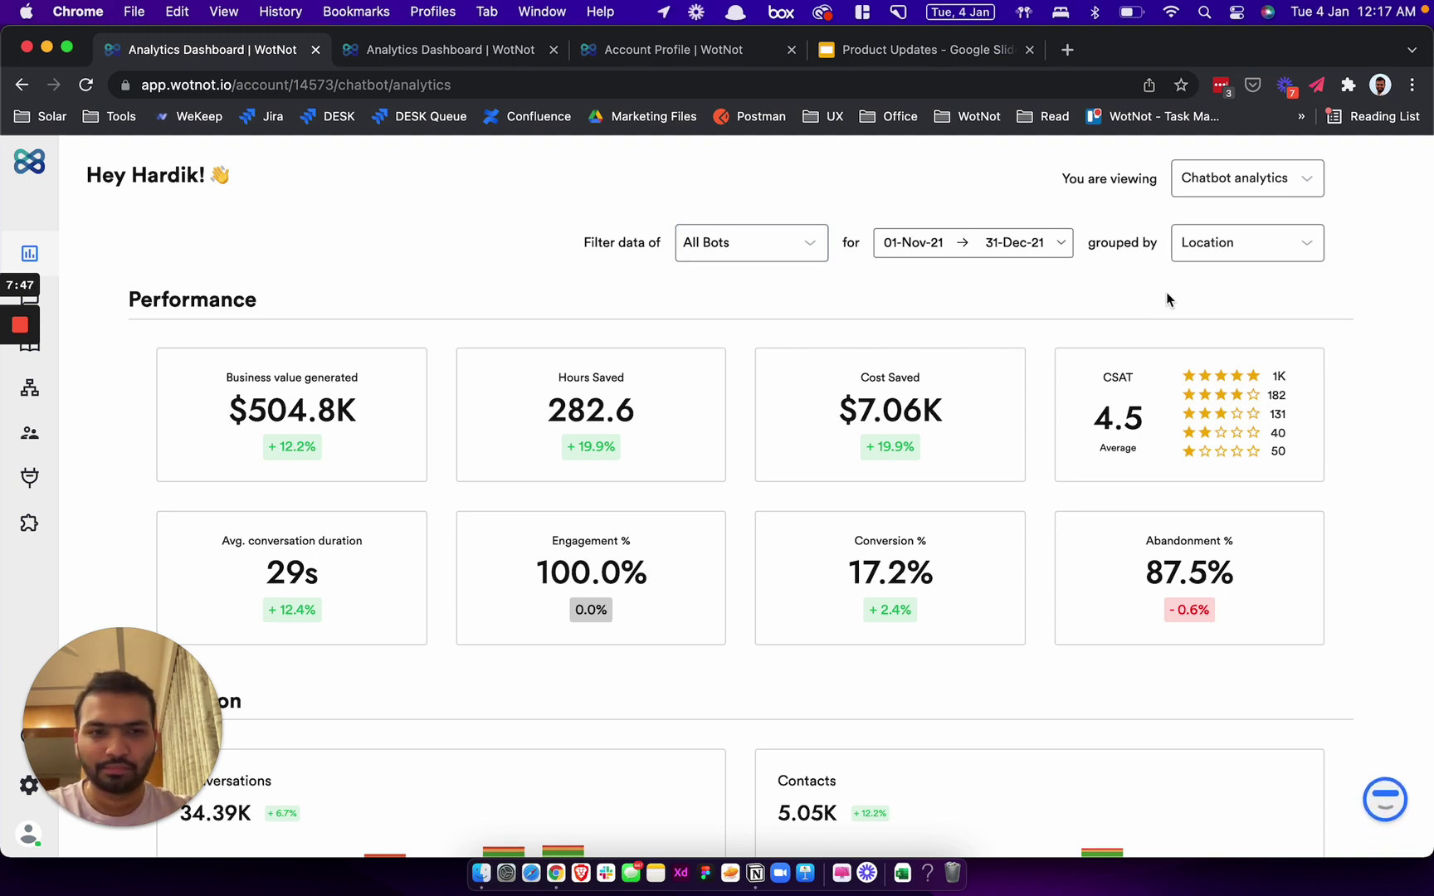
Bring the Acquisition charts into view with 34.39K conversations and 5.05K contacts
scroll(1167, 299, "down", 5)
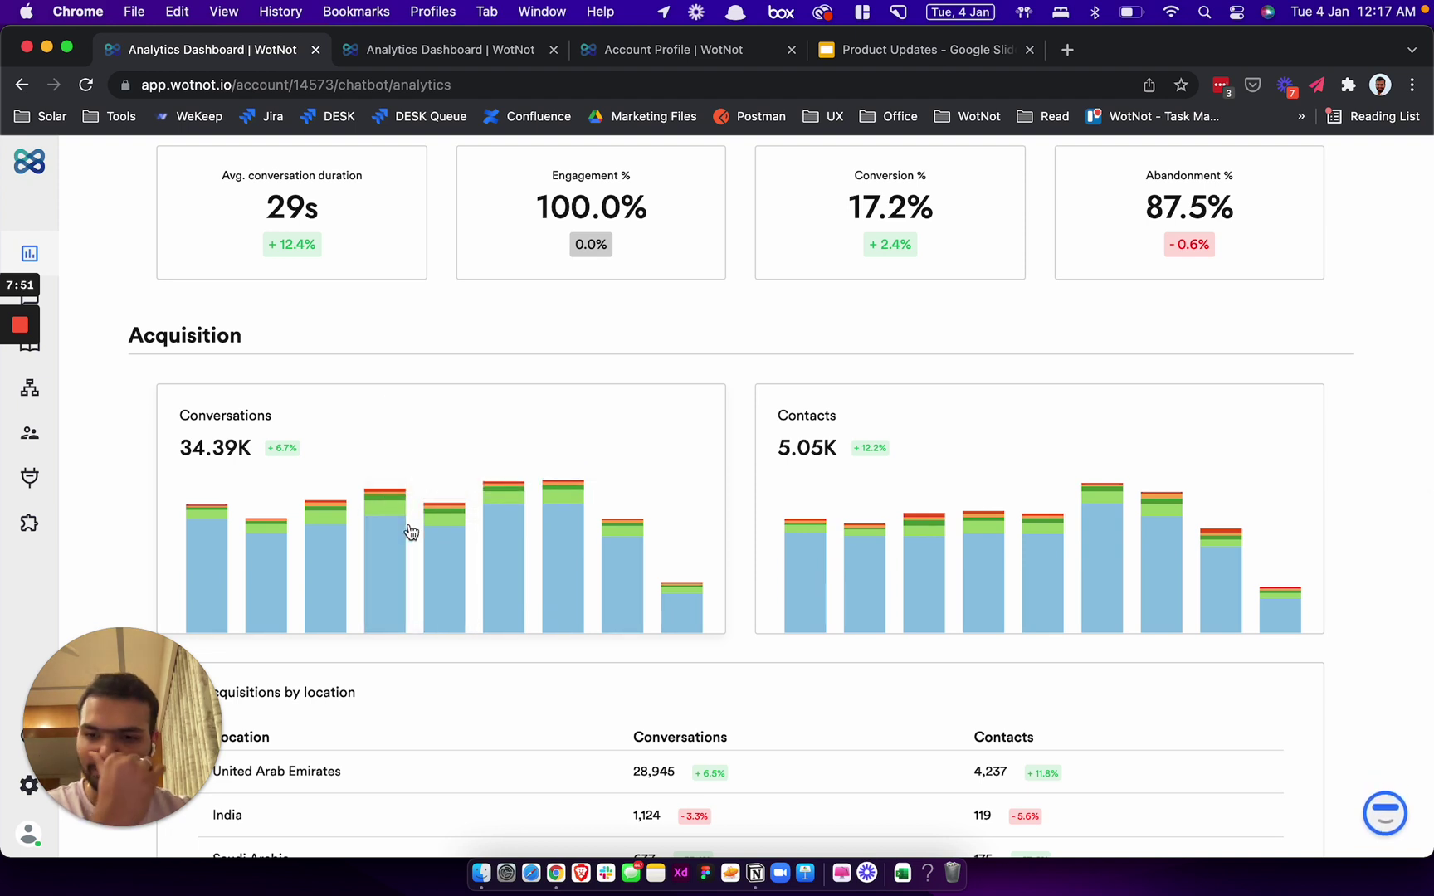
scroll(605, 512, "up", 4)
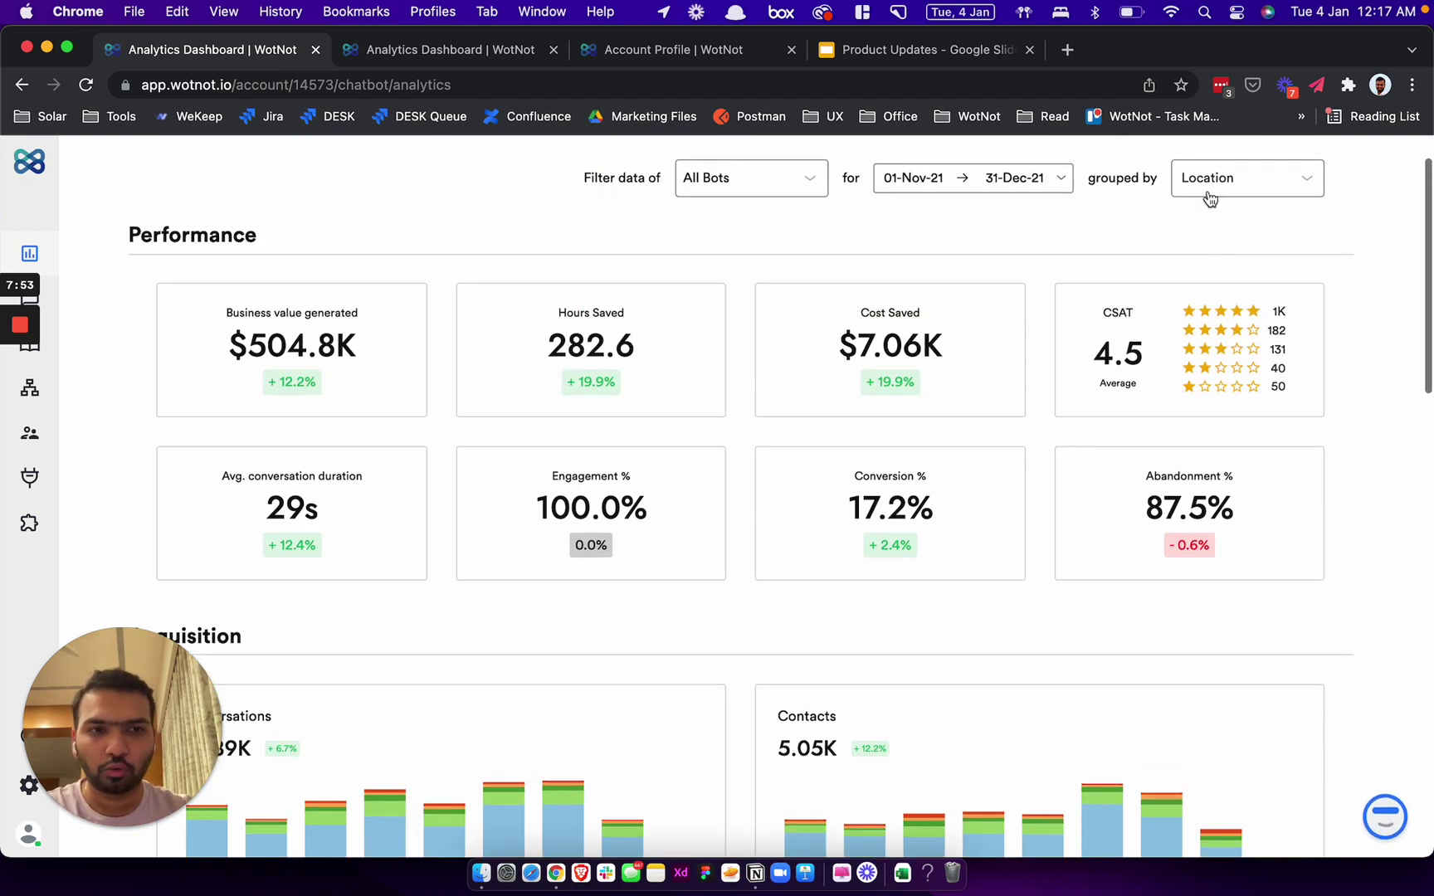
scroll(620, 550, "down", 4)
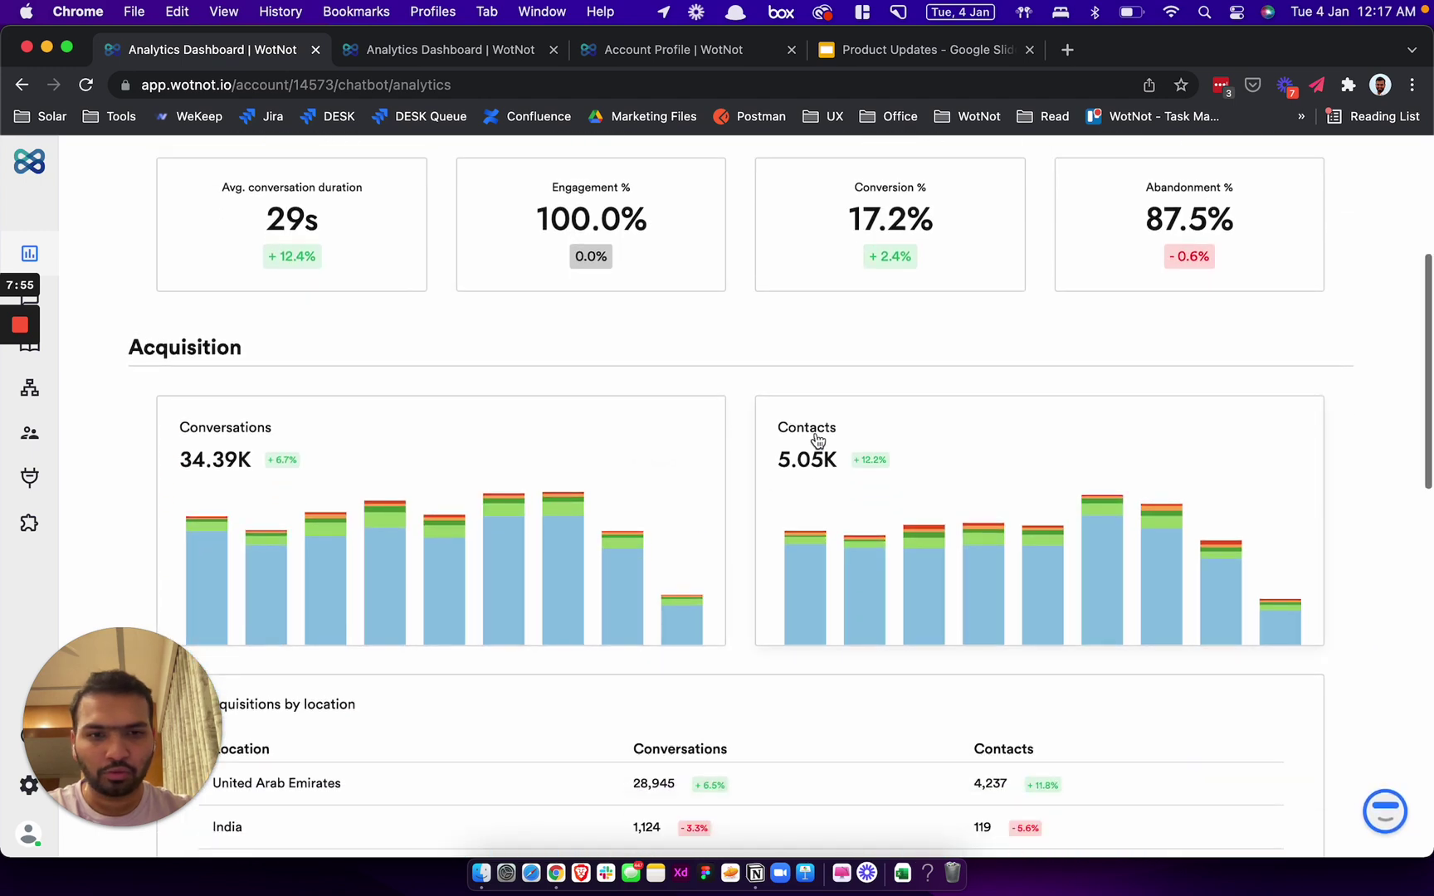
Open the Contacts Generated breakdown (5.05K) and list grouping options Location, Webpage, Referral, Source, Medium
left_click(817, 438)
scroll(1019, 394, "down", 1)
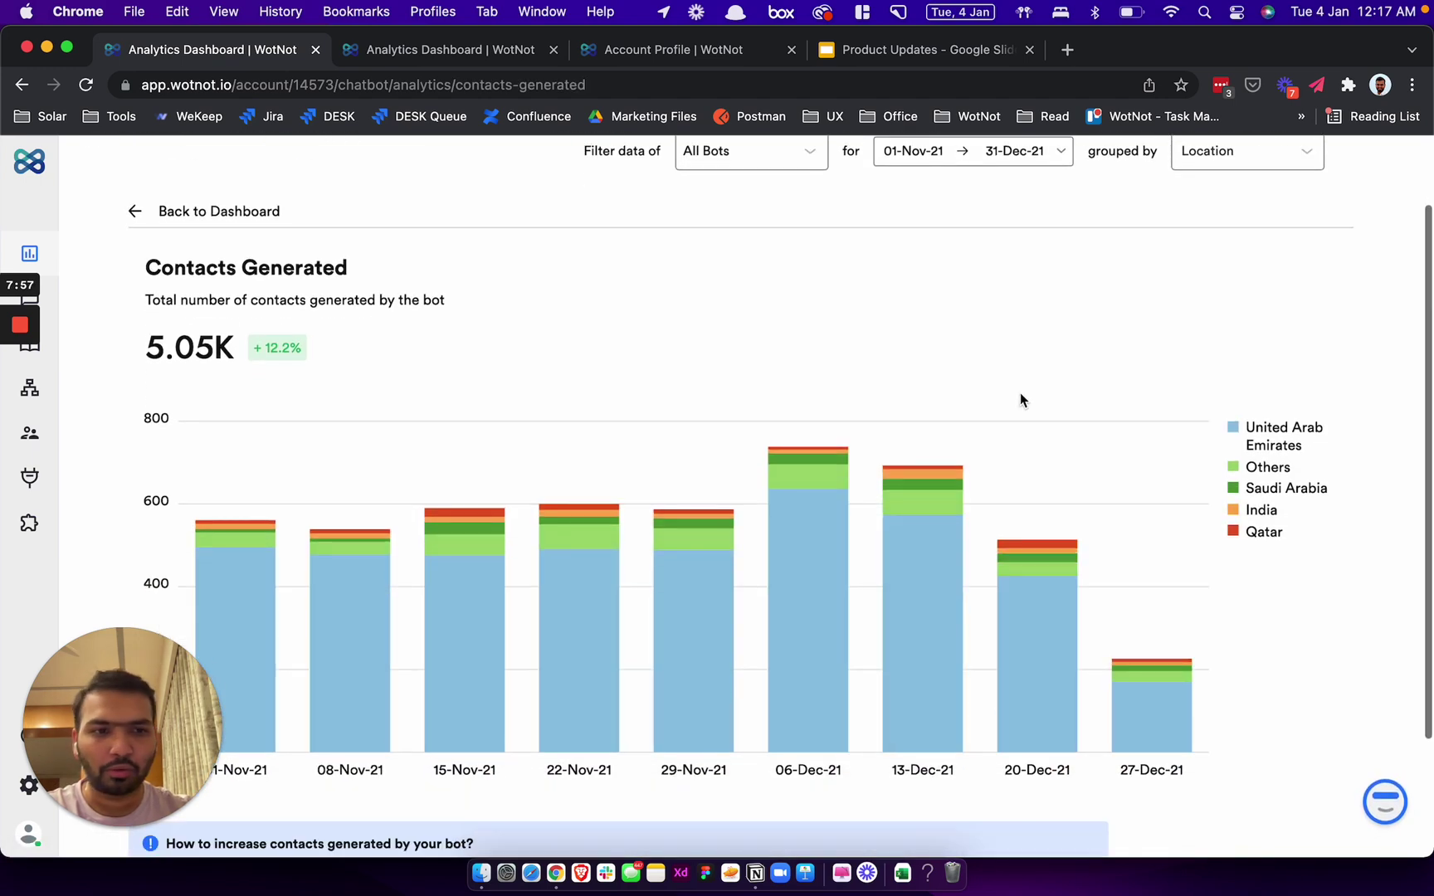
scroll(1019, 399, "up", 1)
mouse_move(594, 660)
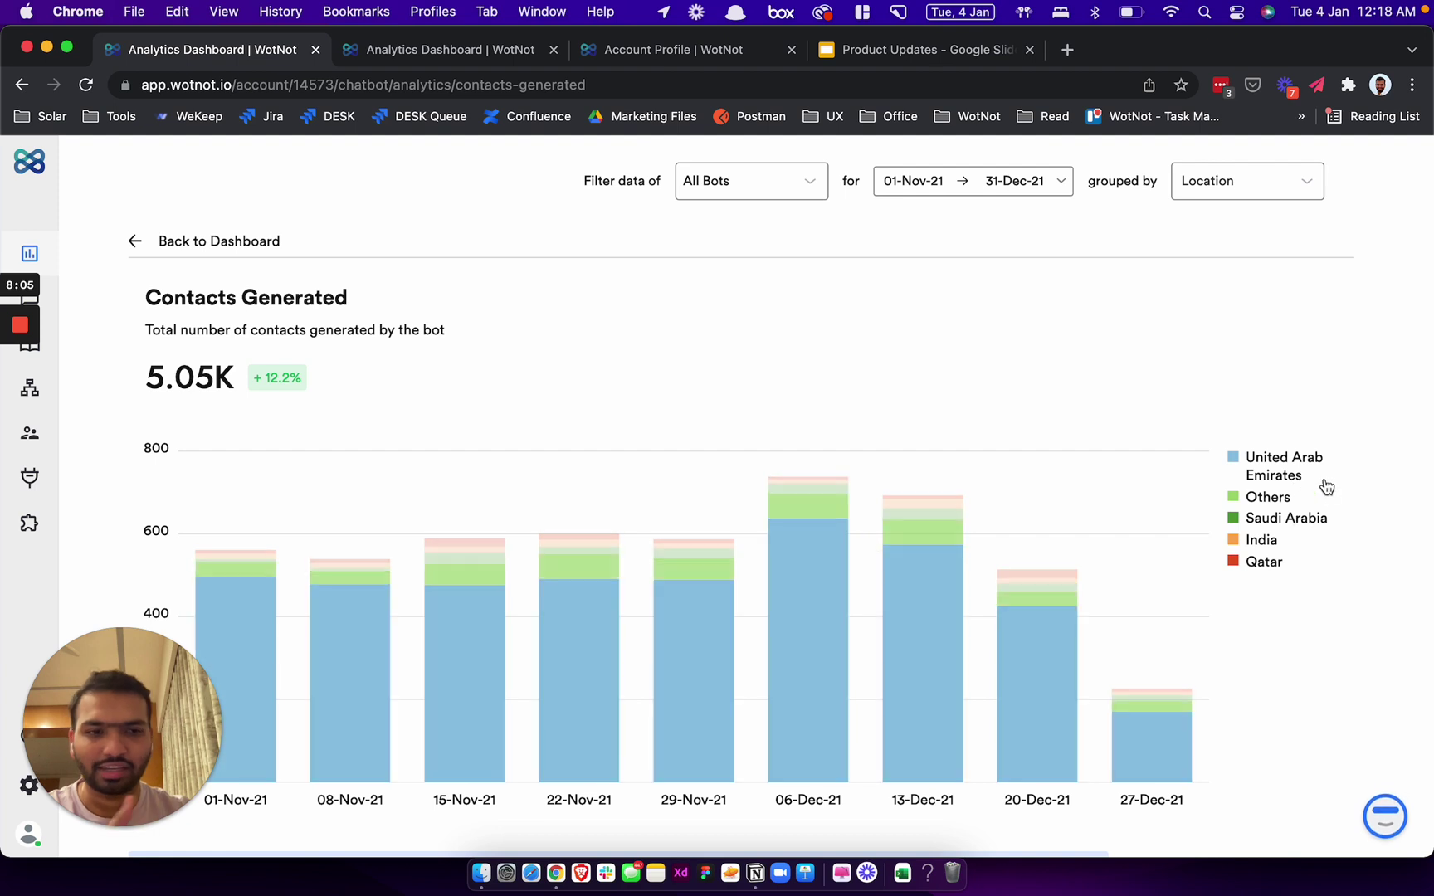
mouse_move(777, 607)
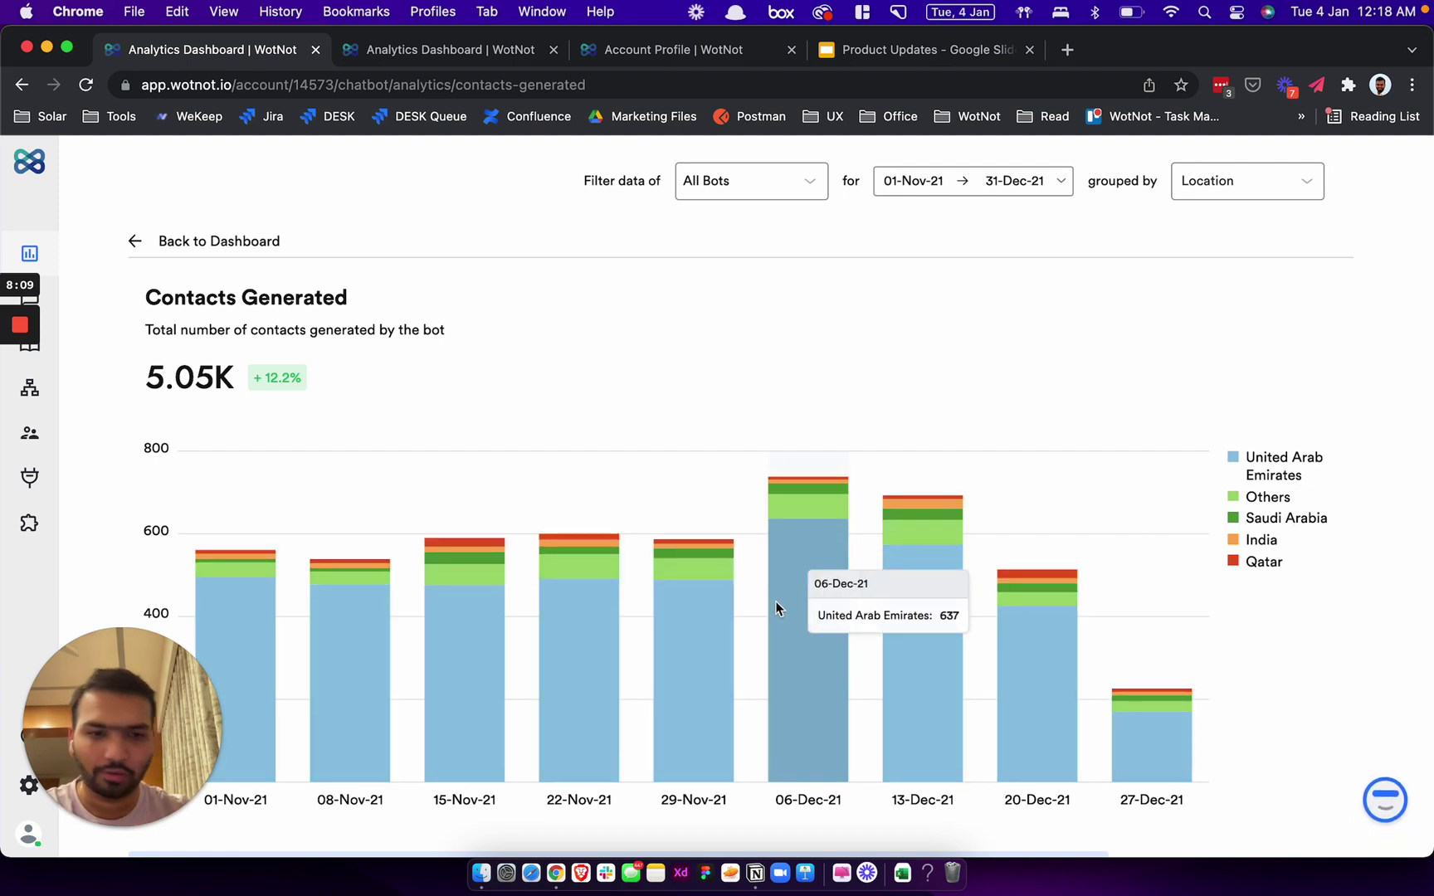
left_click(1268, 181)
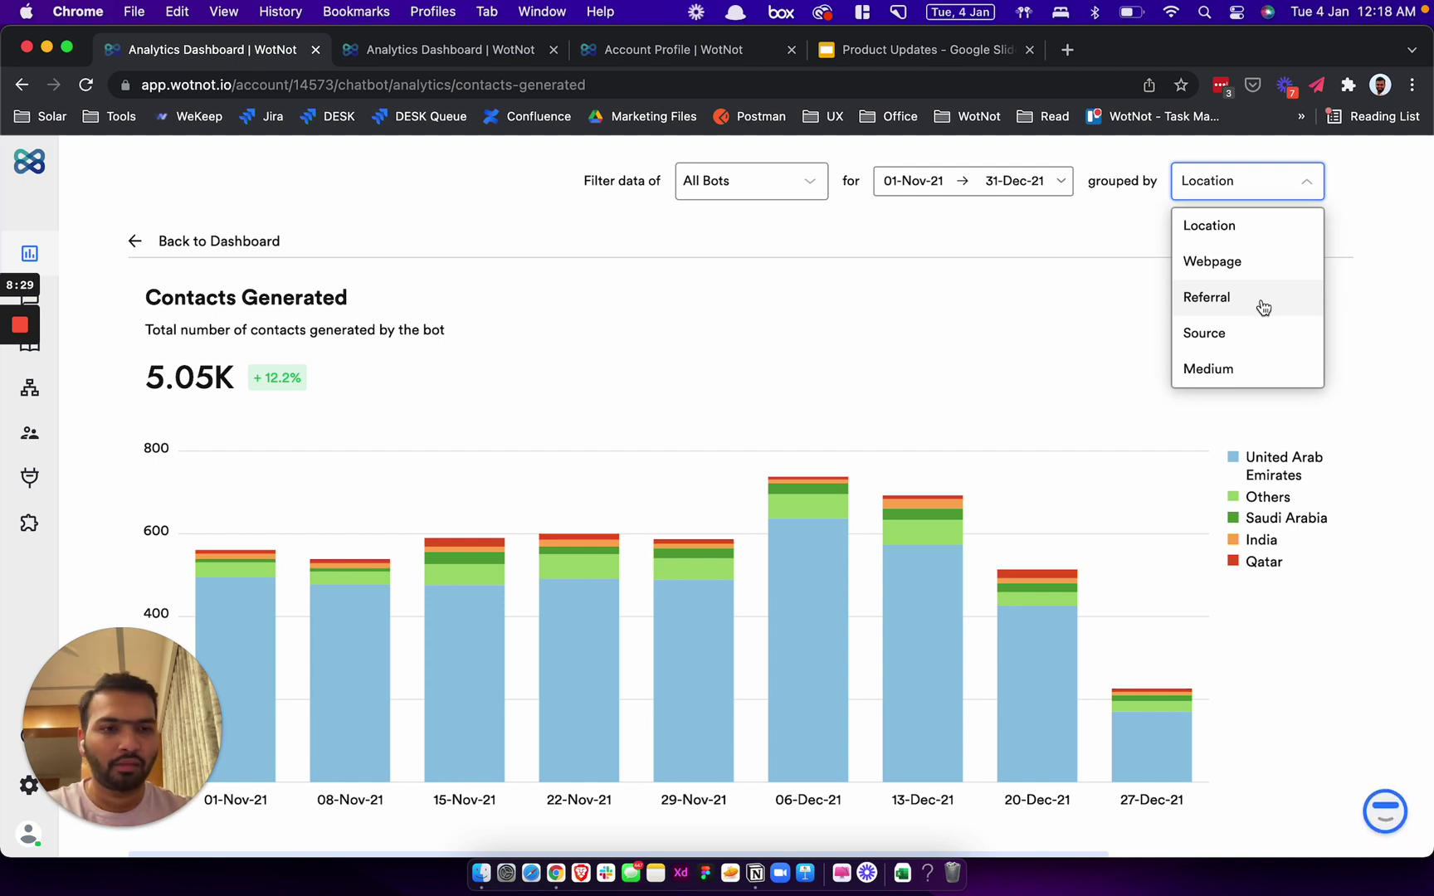
Regroup the Contacts Generated chart by Source and scroll through the resulting breakdown
scroll(1263, 334, "down", 1)
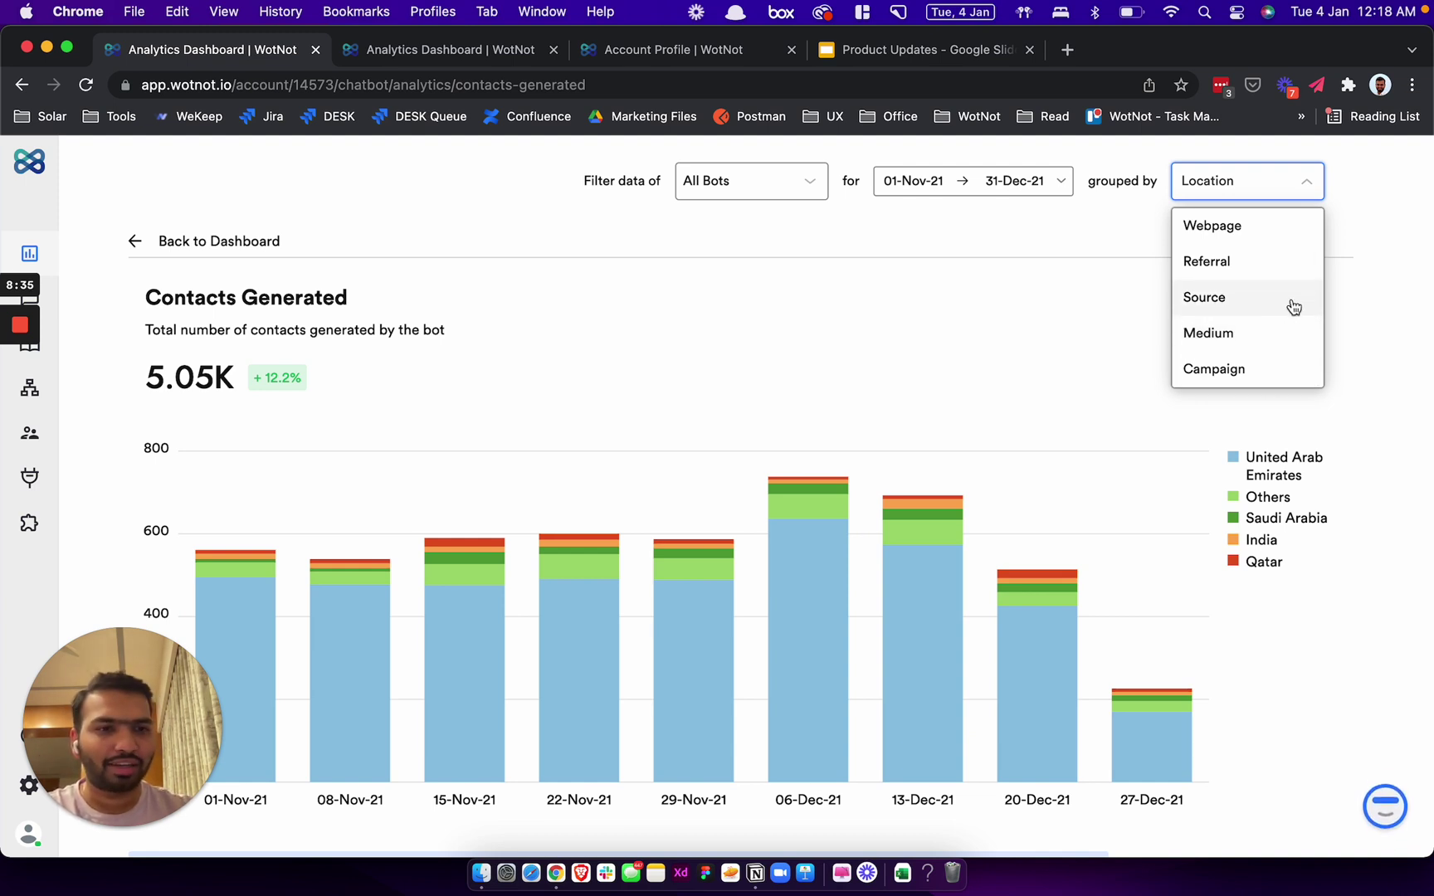
left_click(1282, 297)
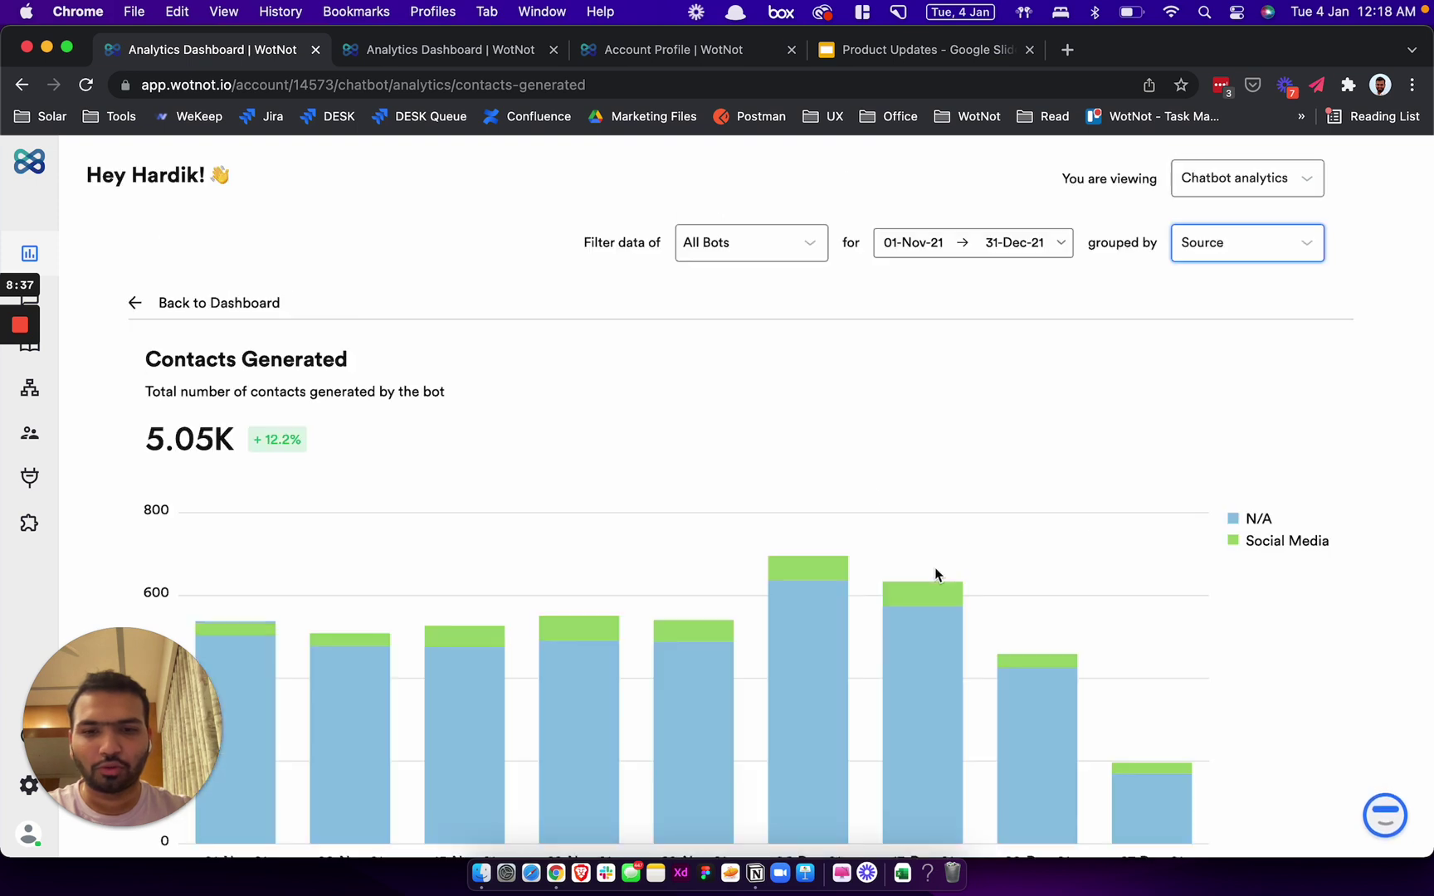
scroll(934, 567, "down", 2)
scroll(934, 566, "down", 2)
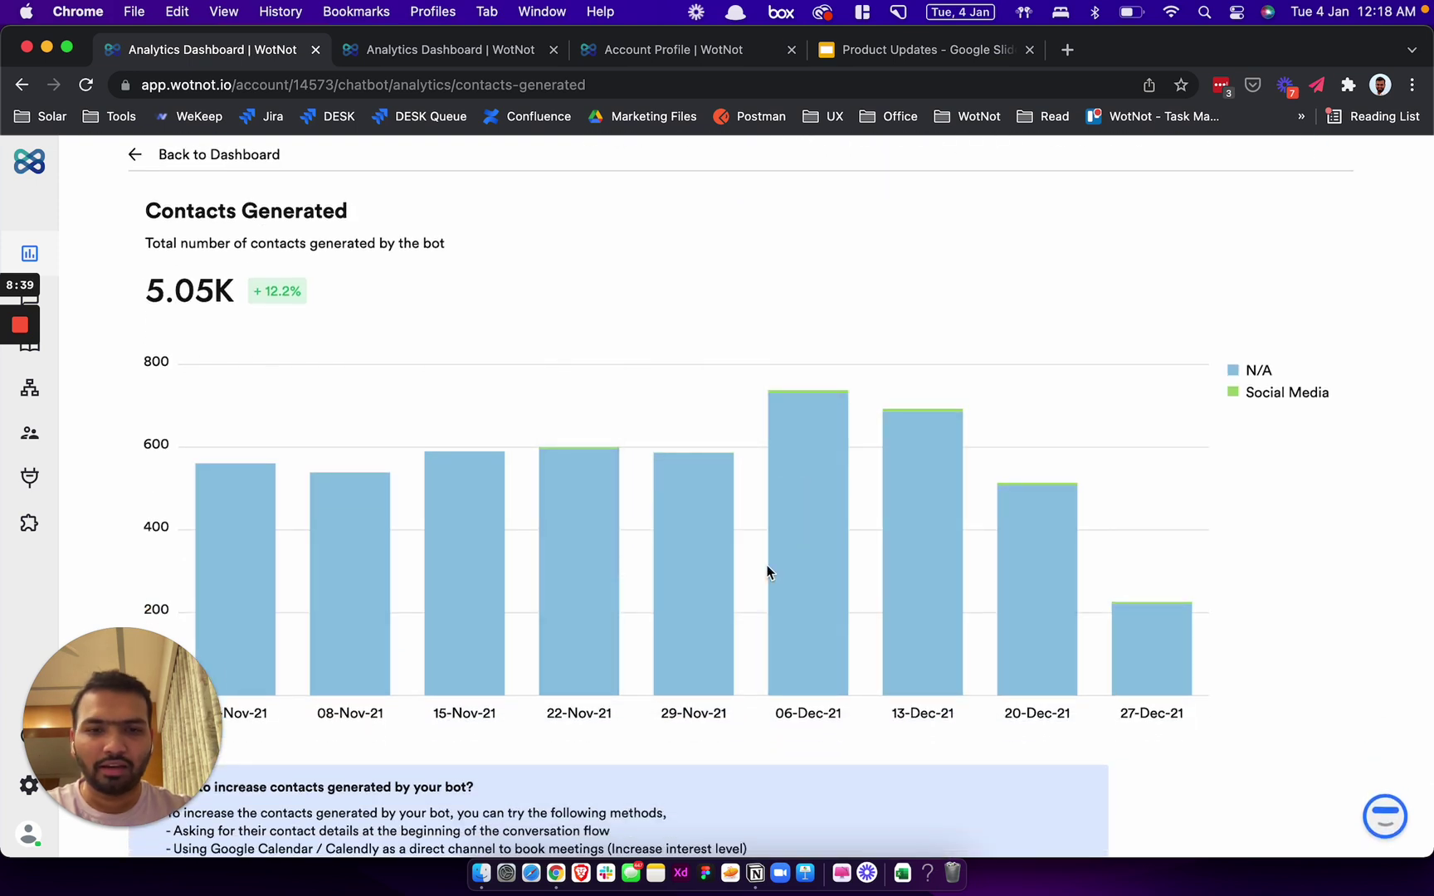
scroll(769, 570, "up", 4)
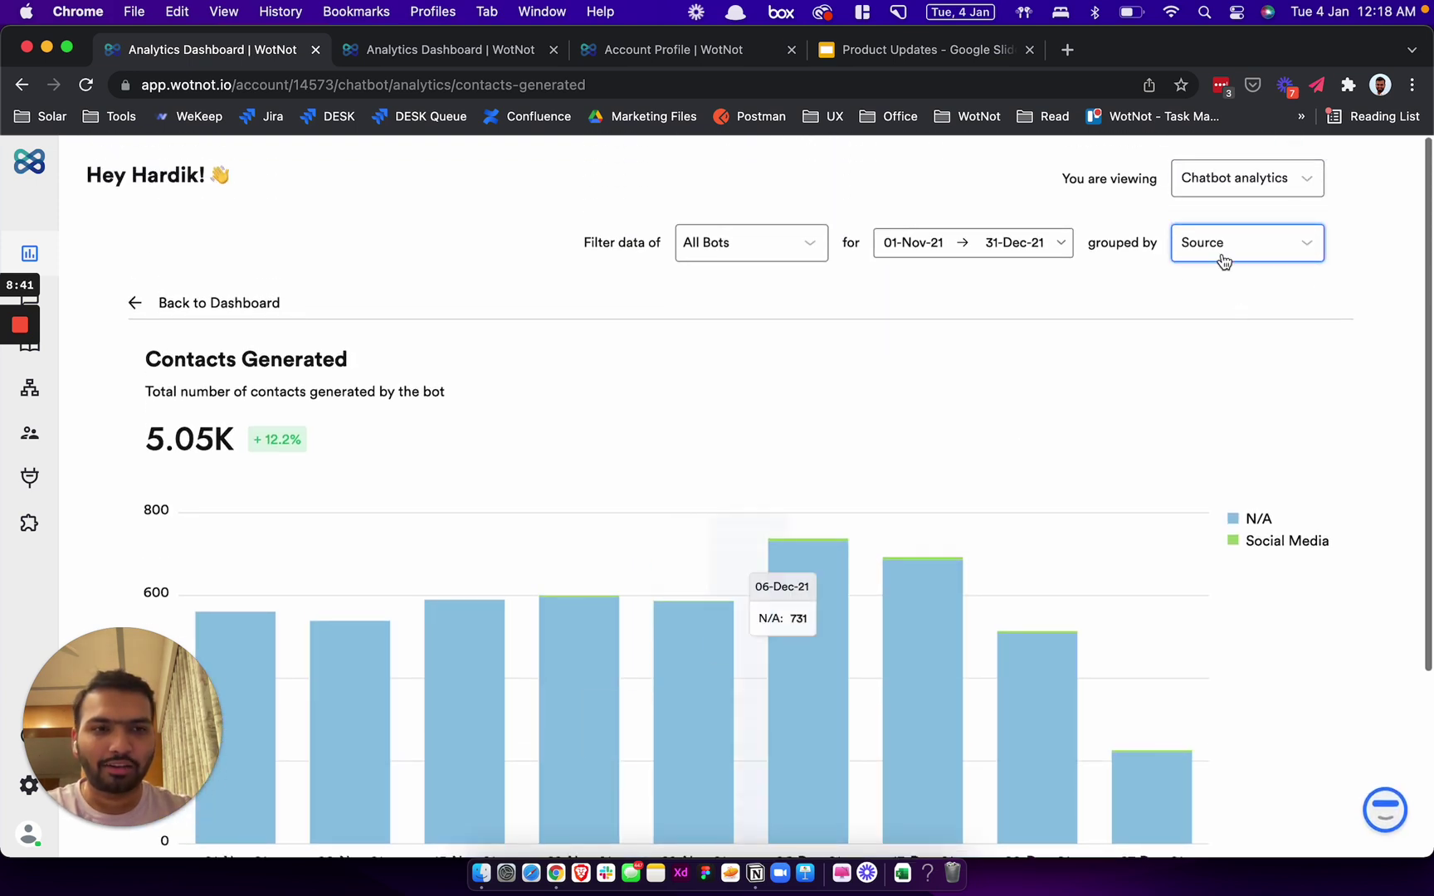
scroll(1205, 263, "down", 2)
scroll(1213, 229, "up", 1)
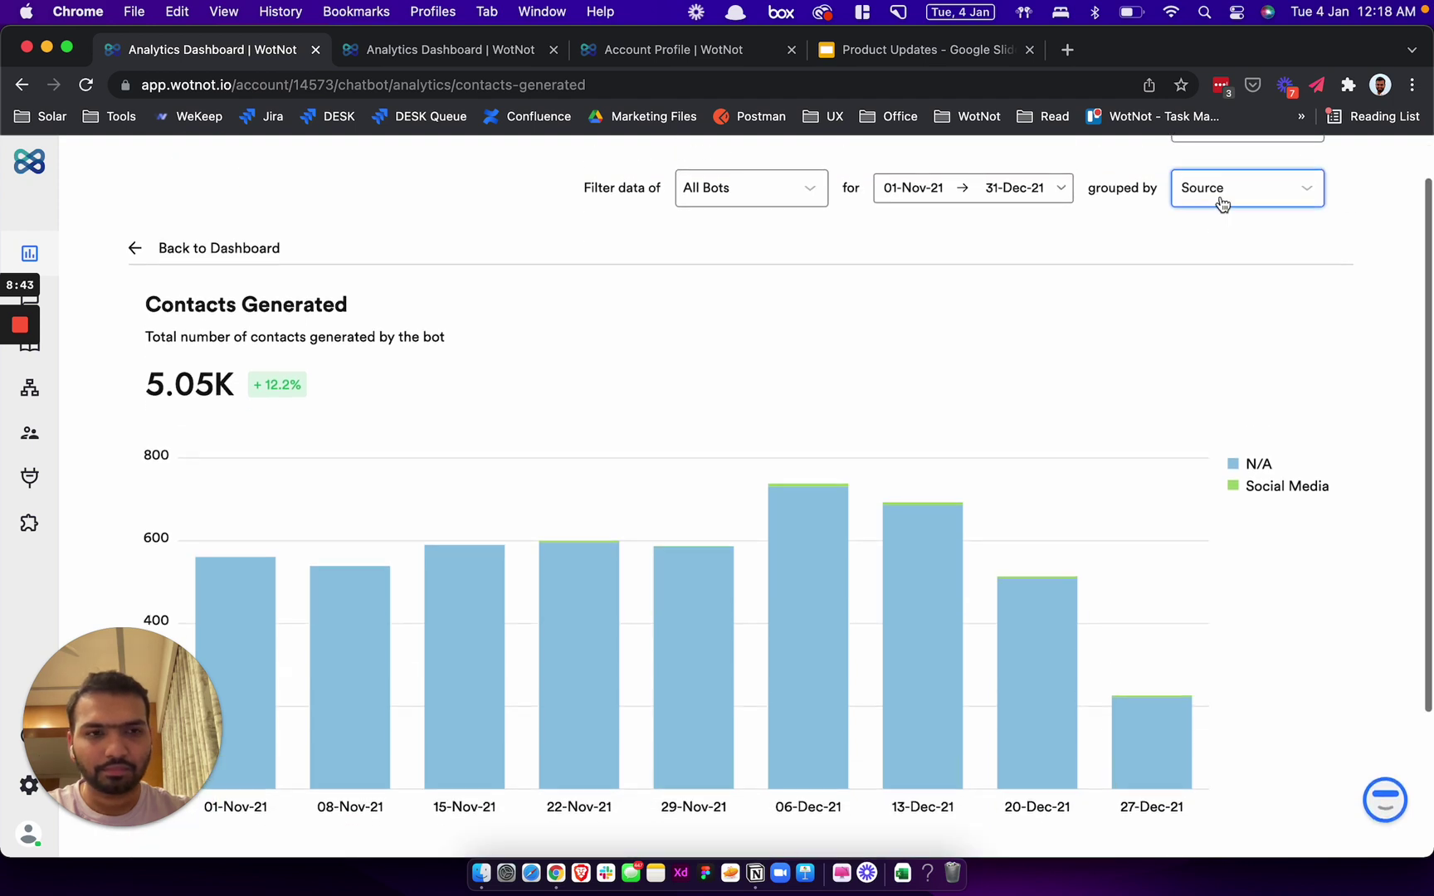
Regroup the contacts chart by Location, then go back to the main chatbot dashboard
left_click(1236, 189)
left_click(1203, 231)
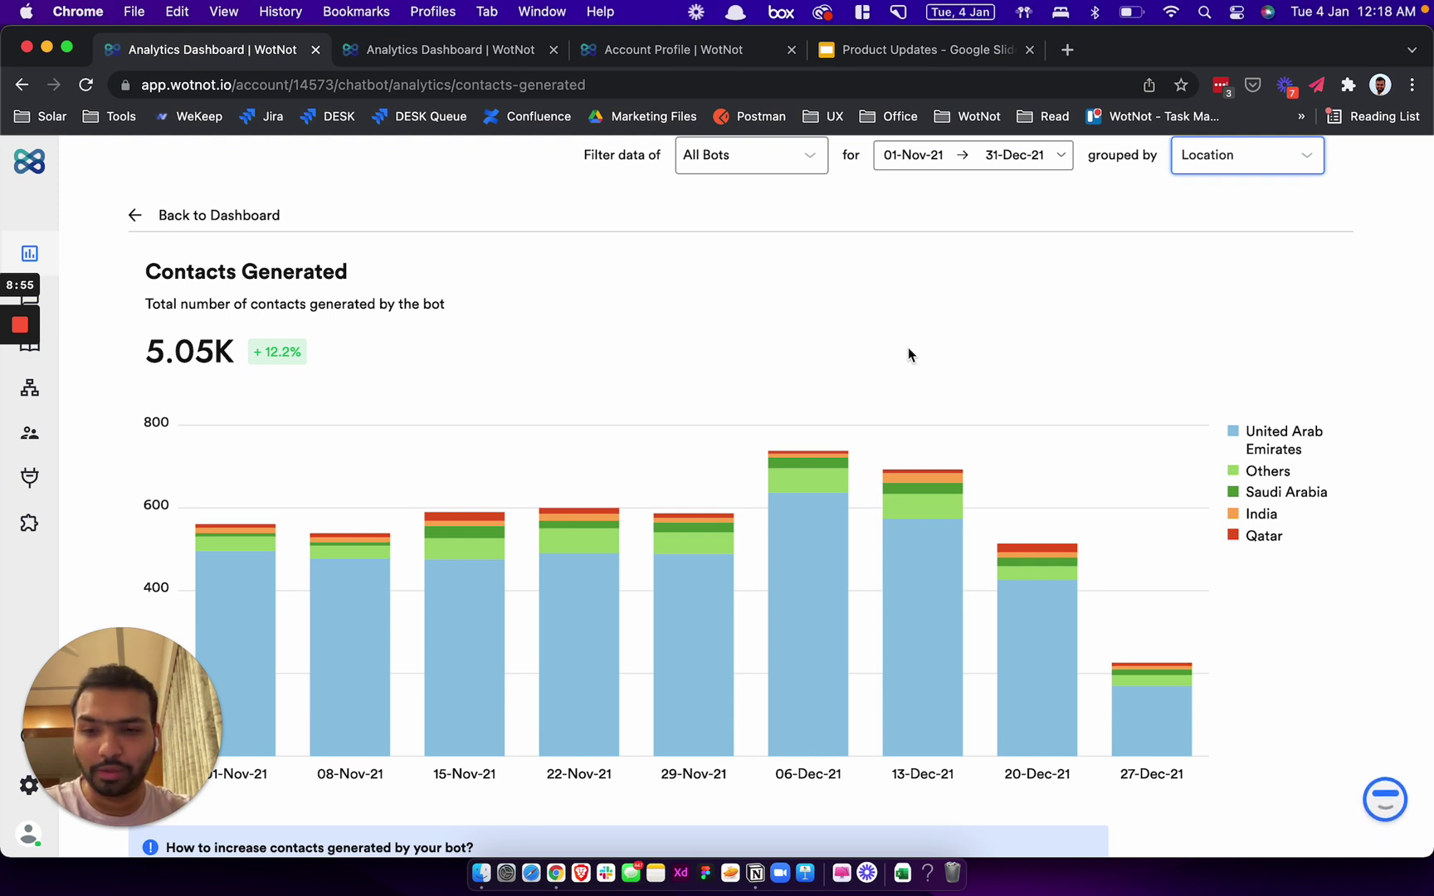
left_click(140, 215)
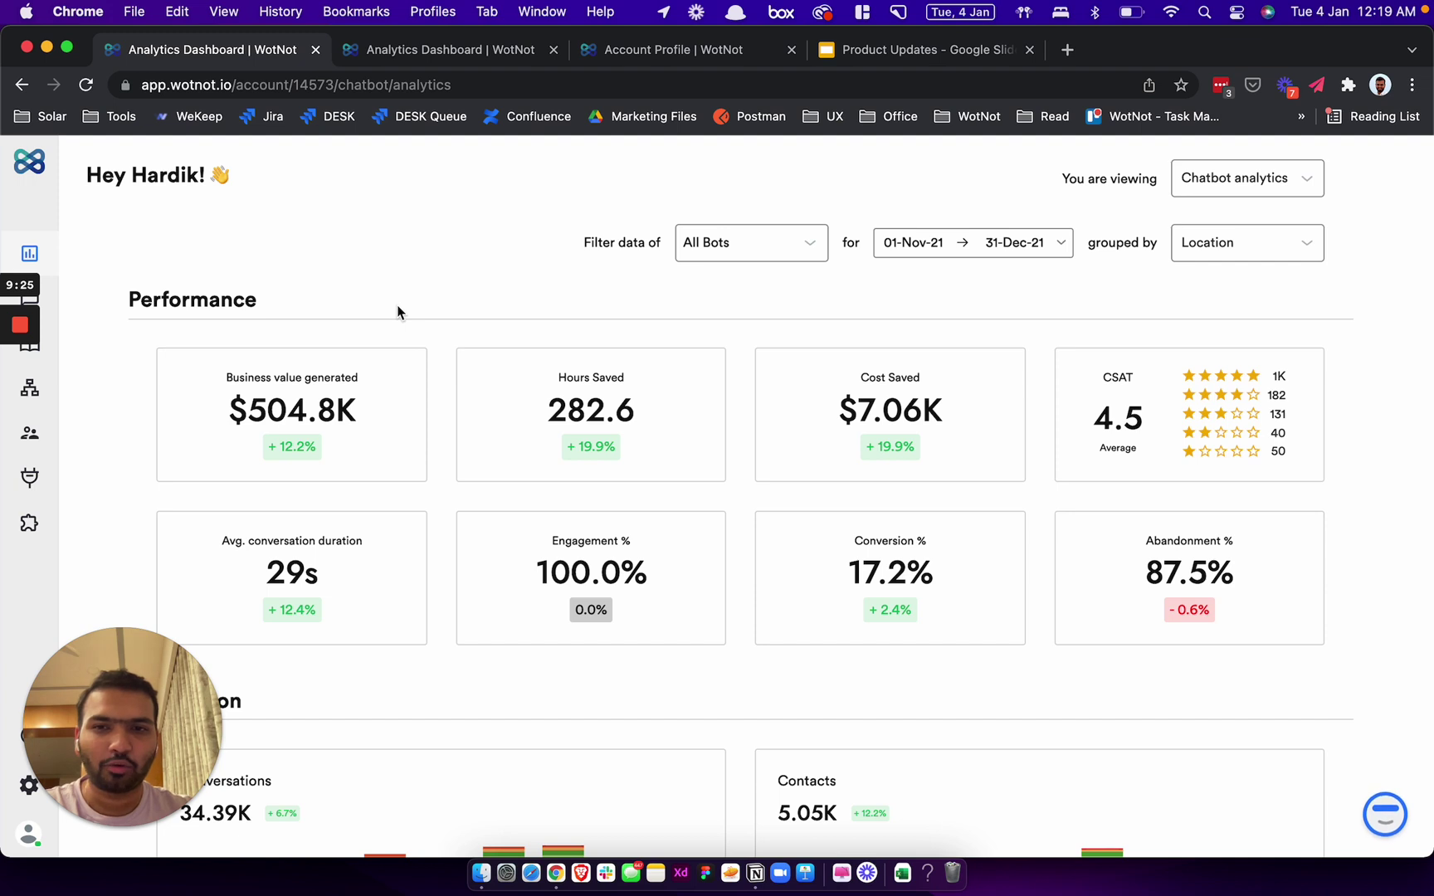
Switch to the Agent analytics dashboard and review its metrics: 4.3 CSAT, 345 conversations per agent, 146 transfers
left_click(469, 56)
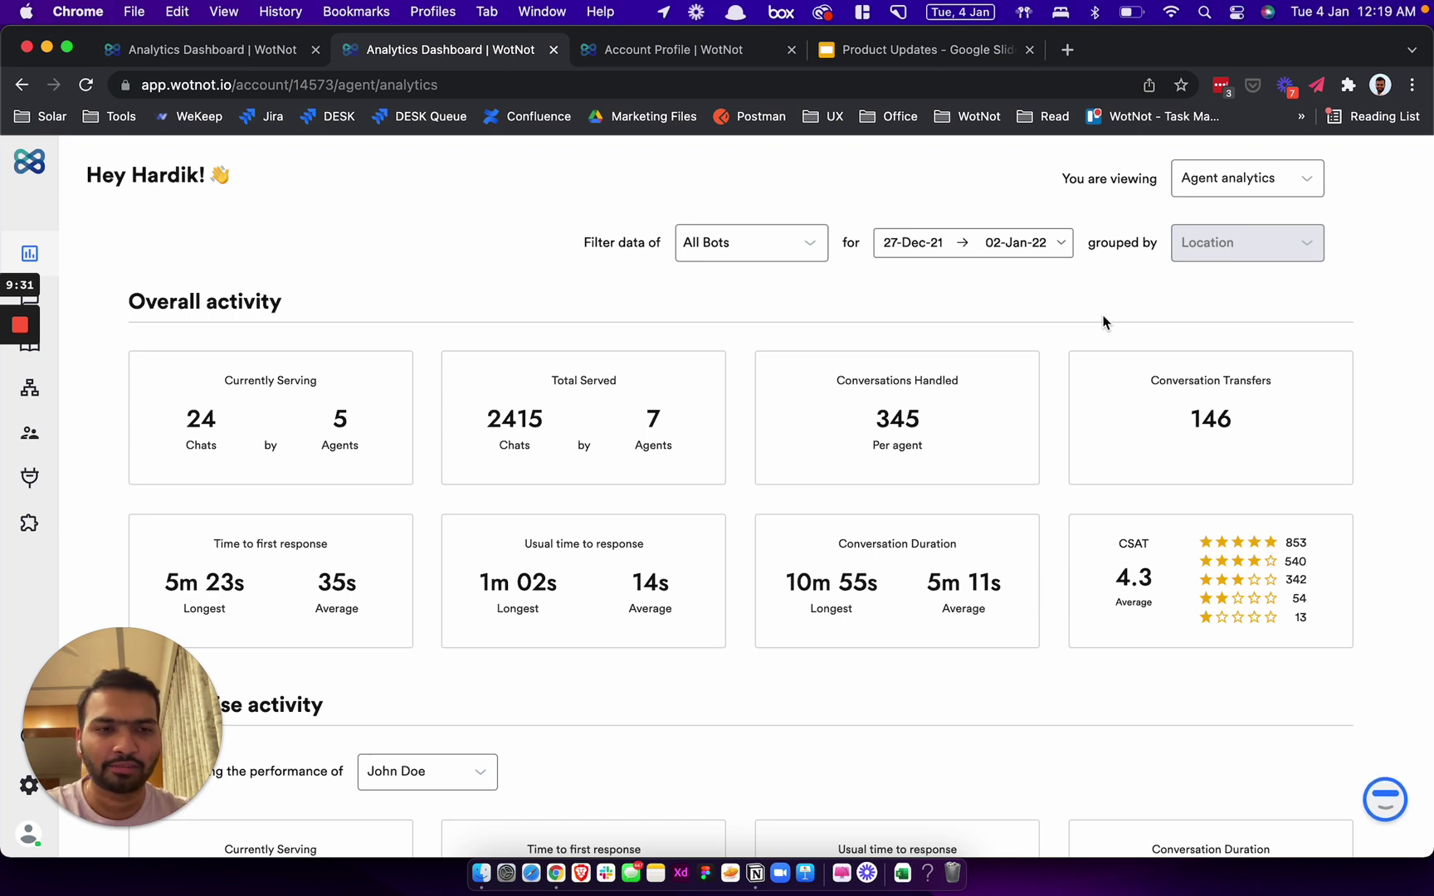
left_click(1237, 190)
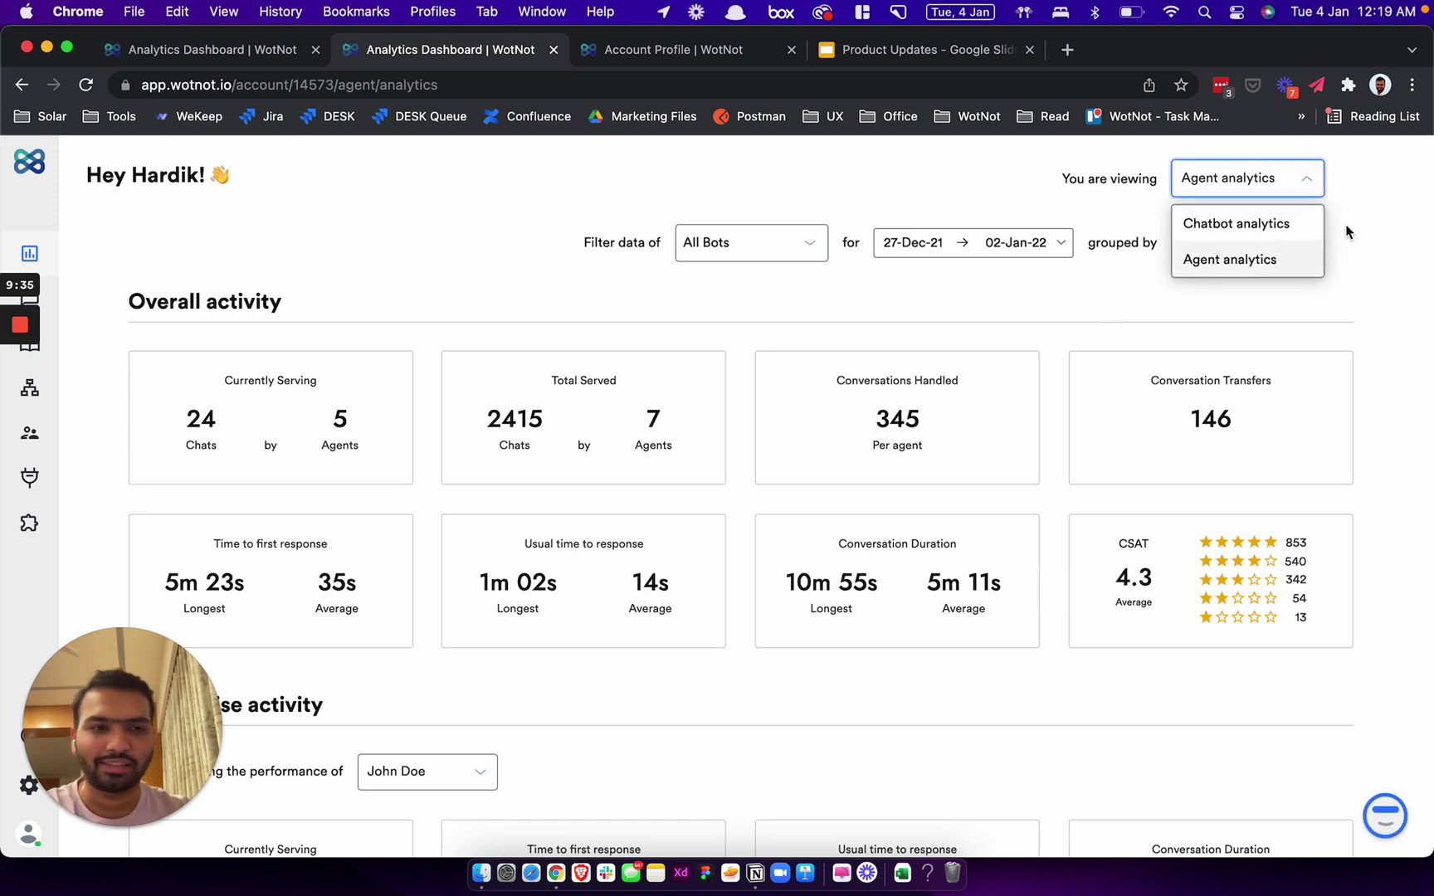
left_click(1383, 226)
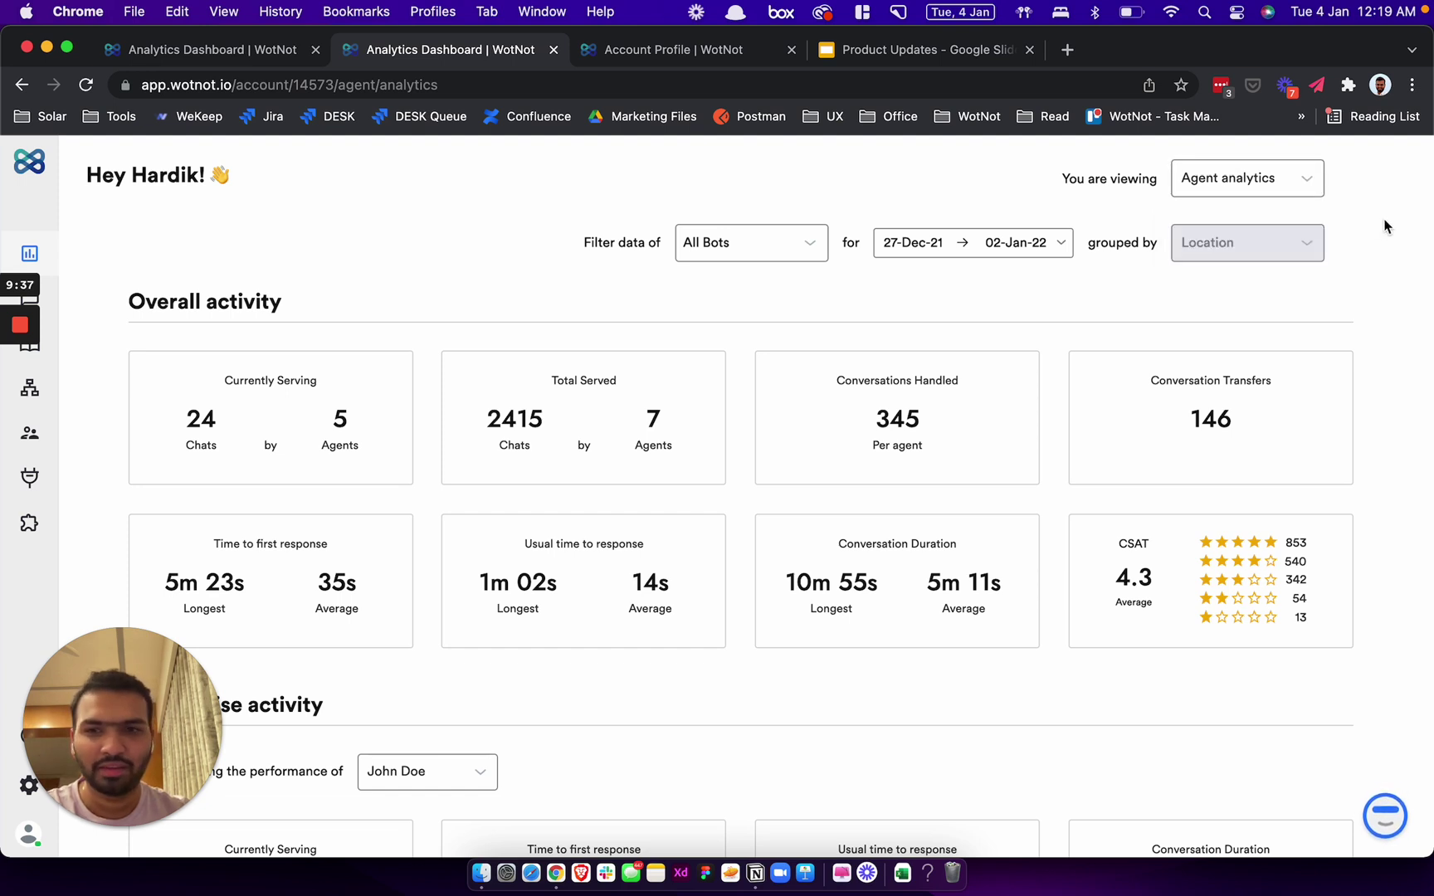
scroll(729, 543, "down", 2)
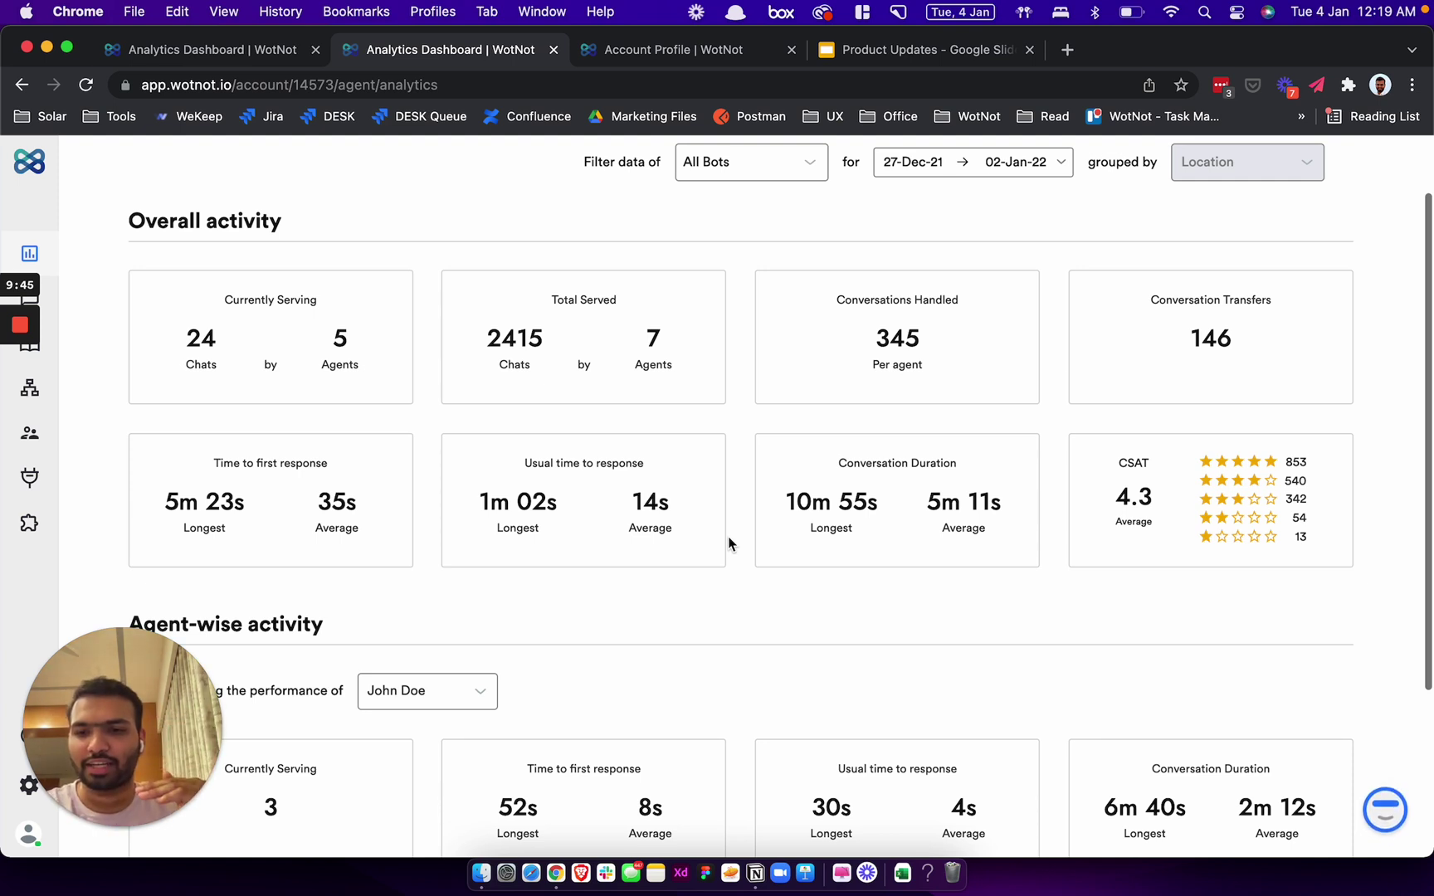
scroll(728, 538, "up", 2)
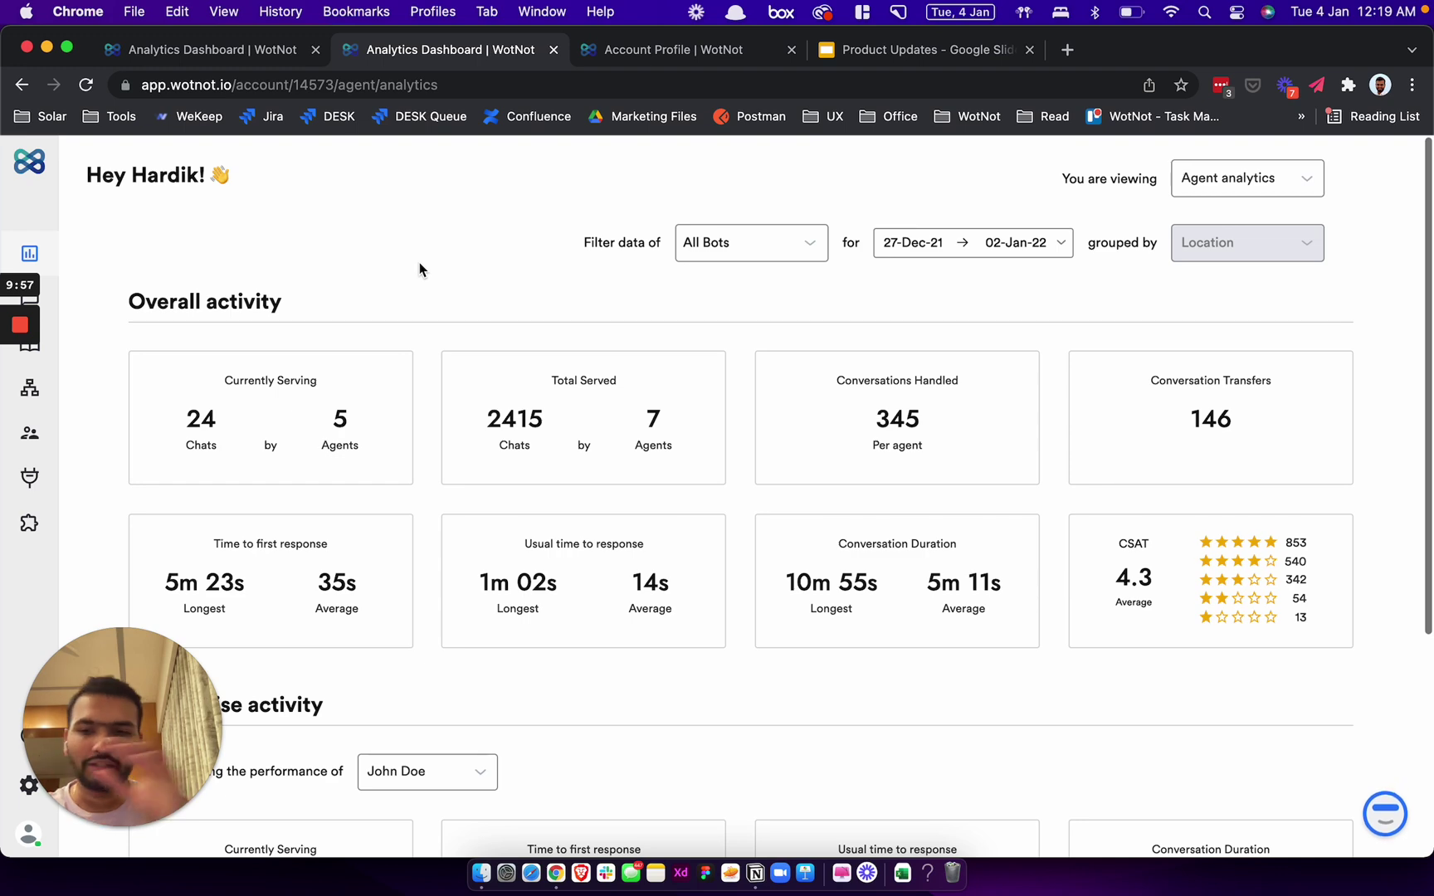
scroll(419, 263, "down", 2)
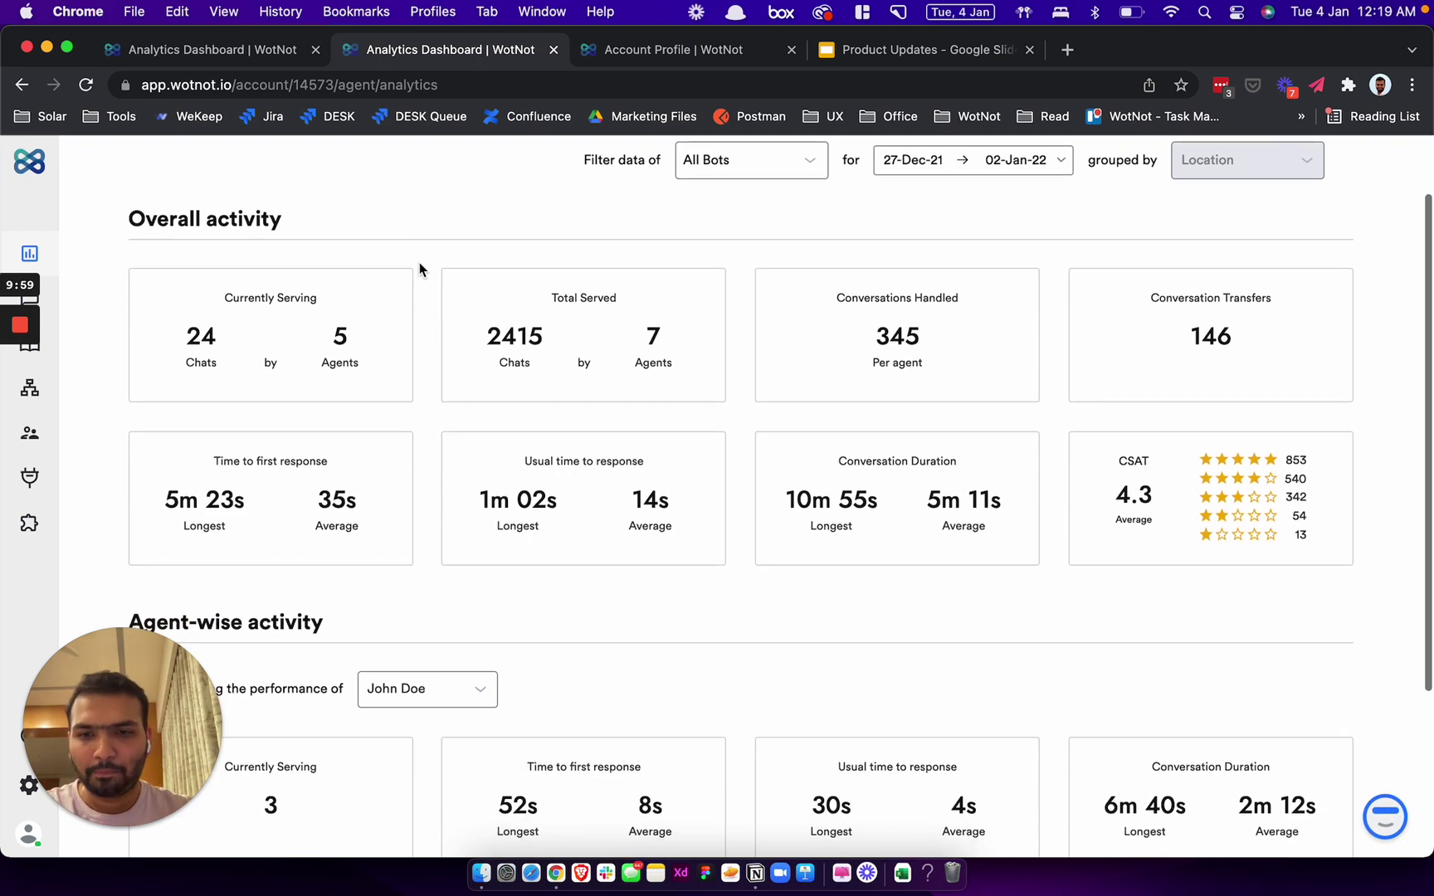
scroll(419, 263, "down", 5)
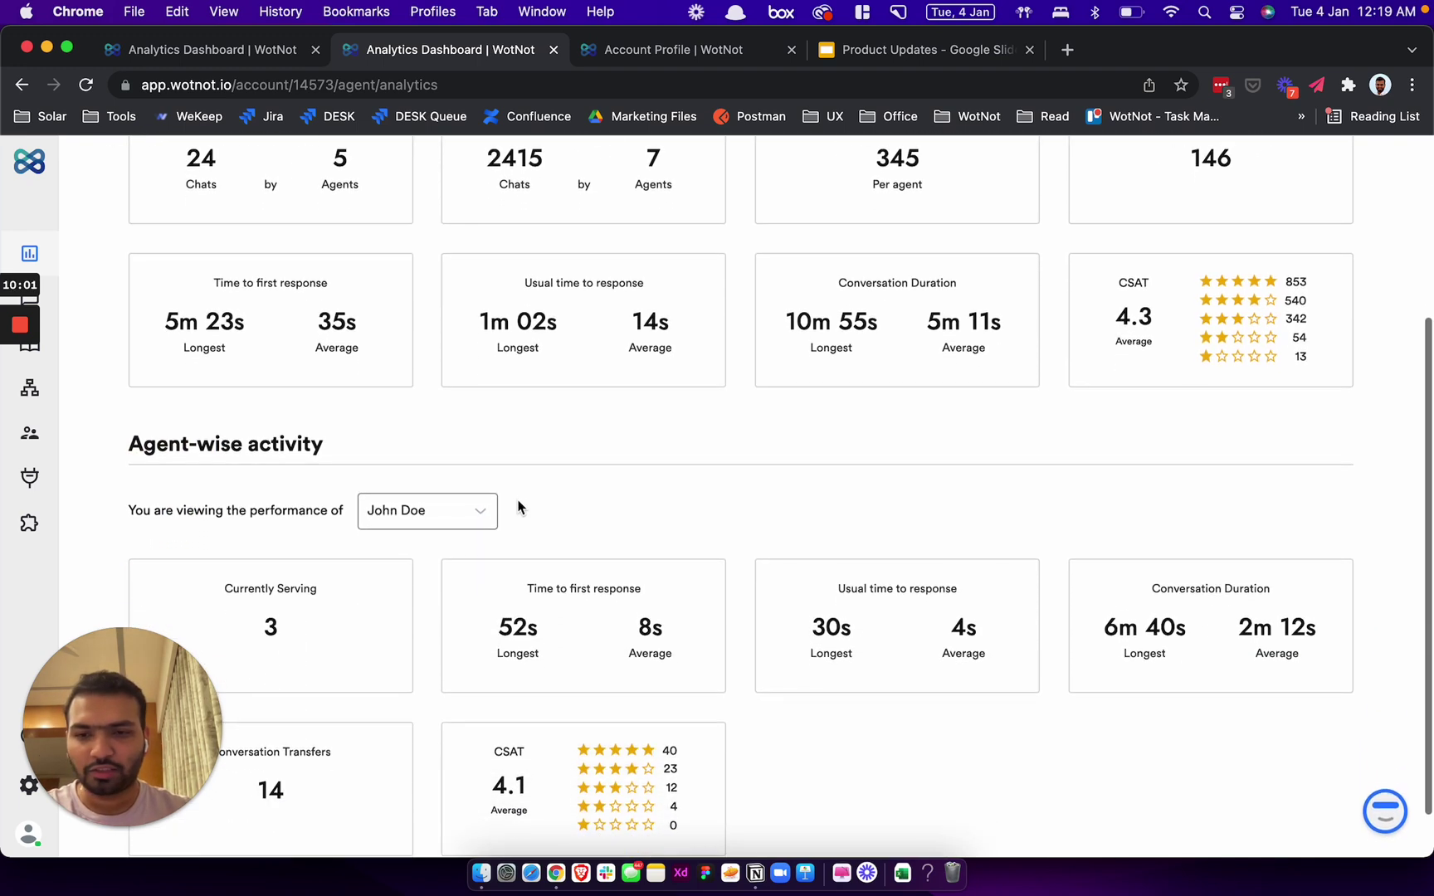
scroll(518, 507, "down", 1)
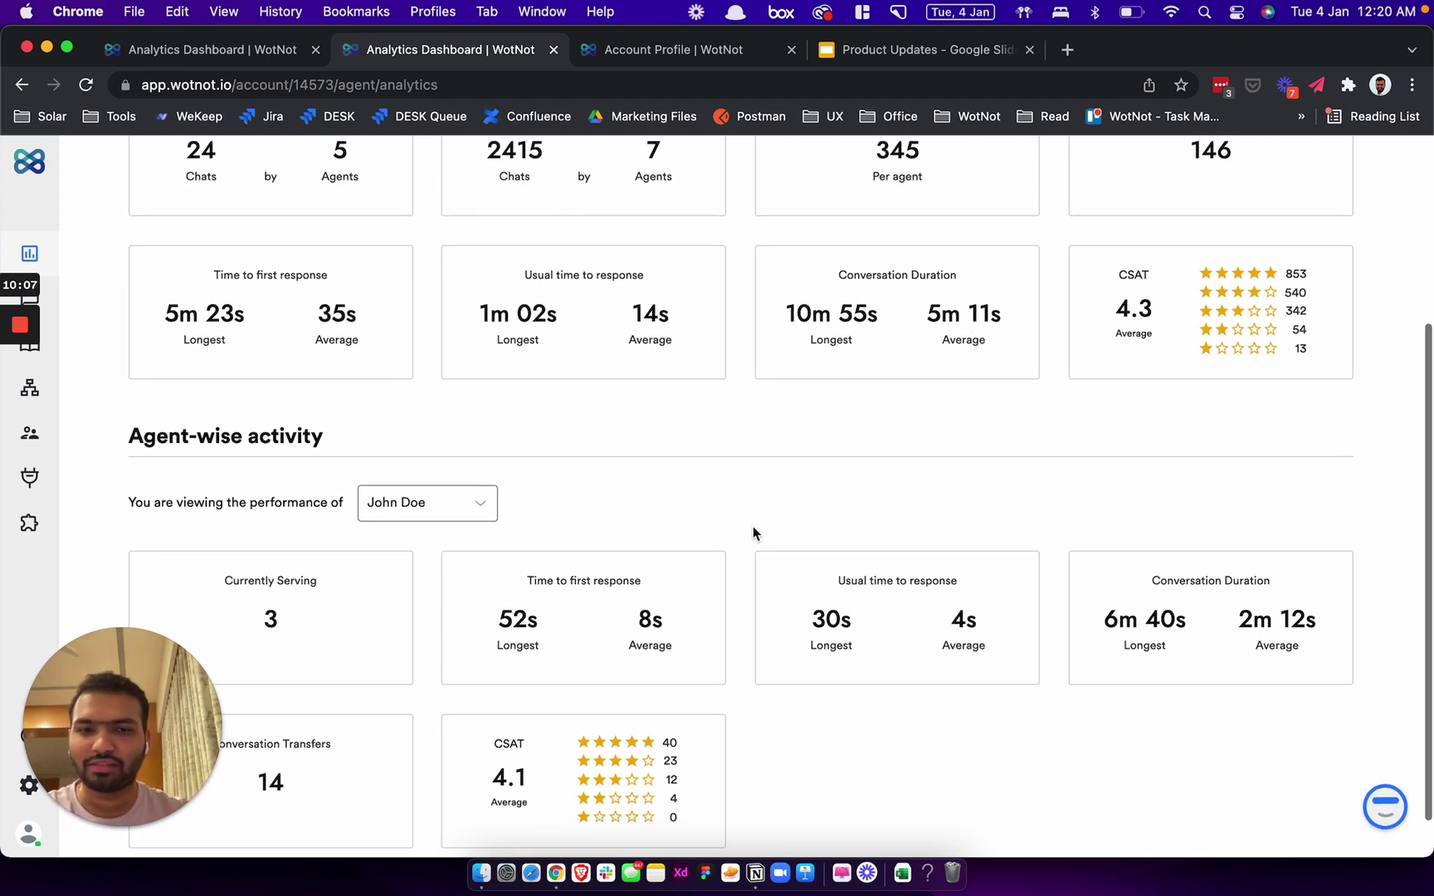
scroll(752, 532, "up", 1)
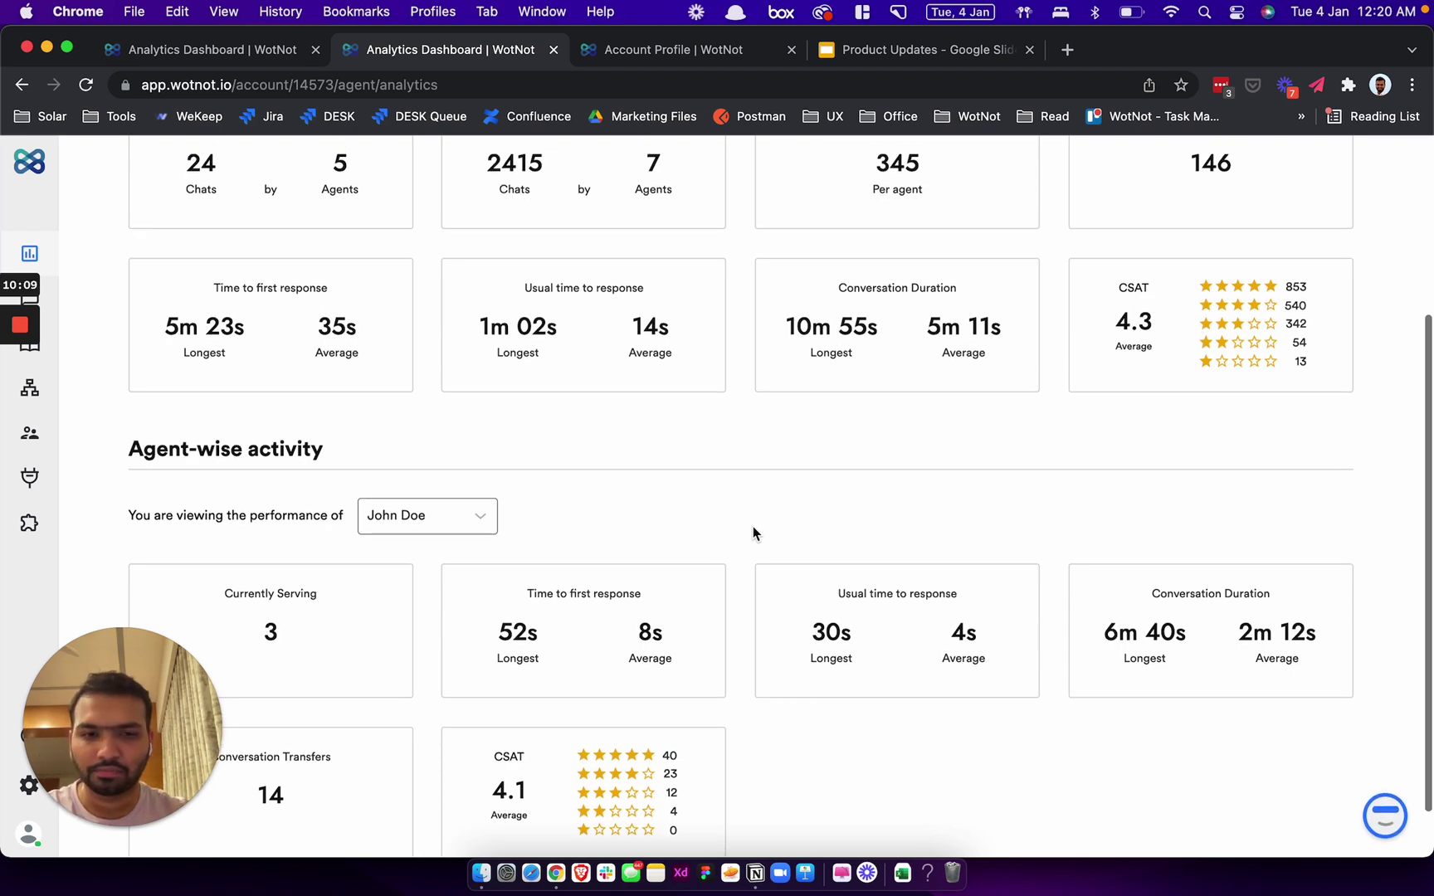
scroll(752, 532, "up", 2)
scroll(753, 532, "up", 3)
scroll(753, 531, "up", 2)
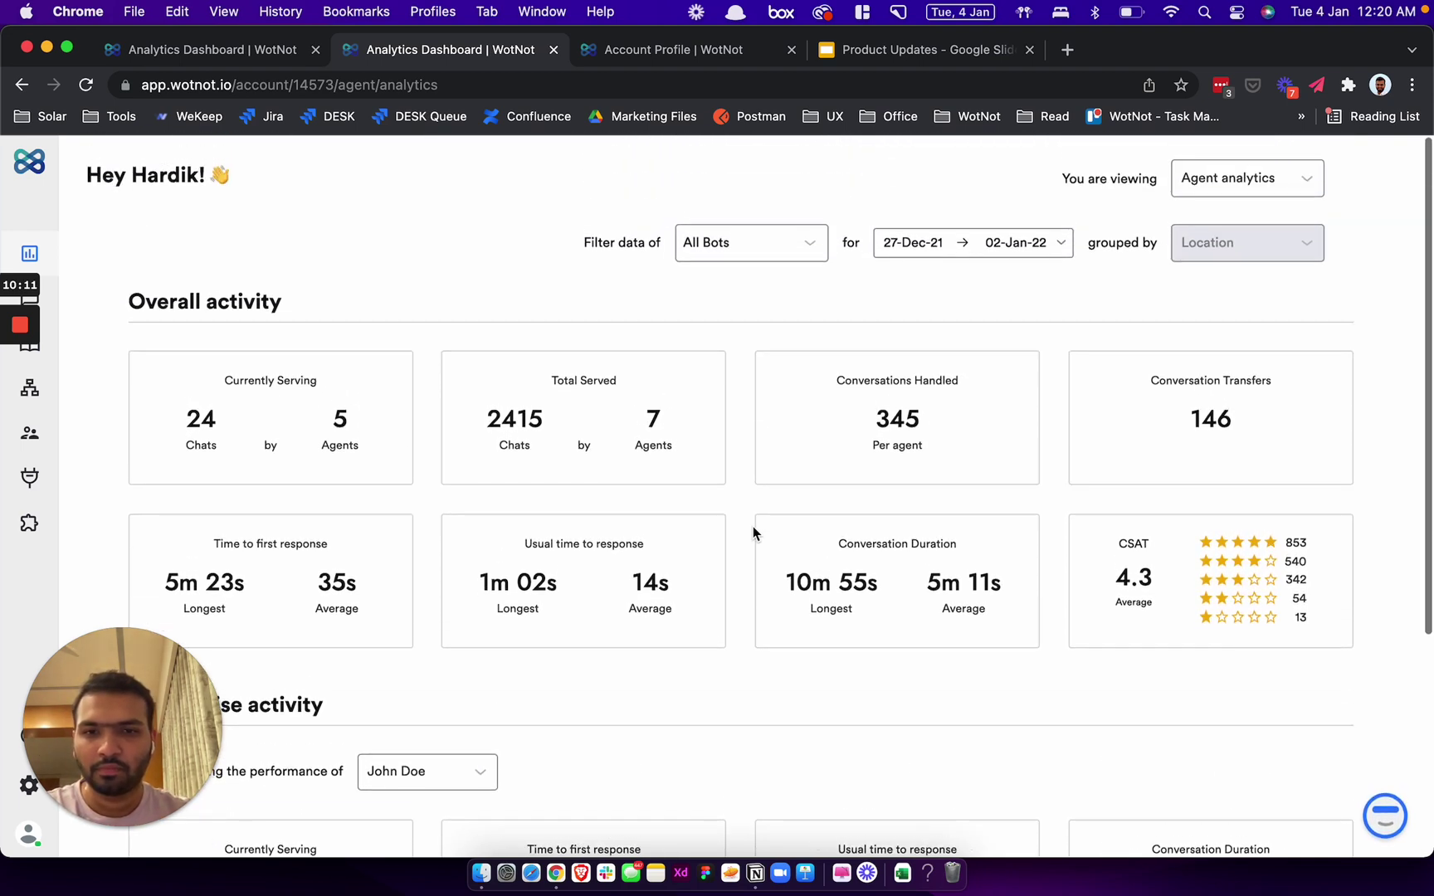
scroll(752, 532, "down", 1)
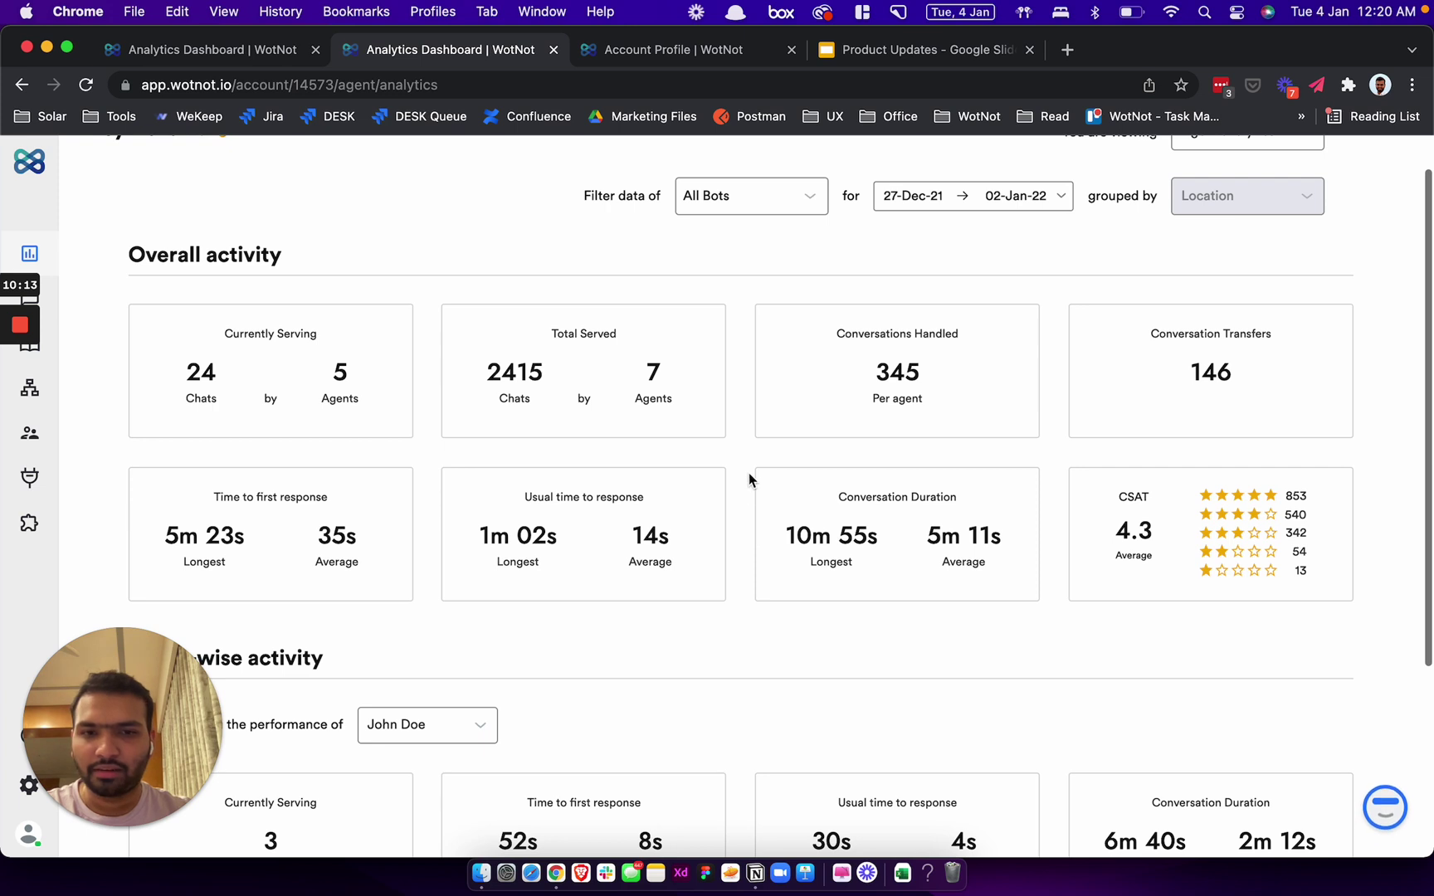
mouse_move(344, 375)
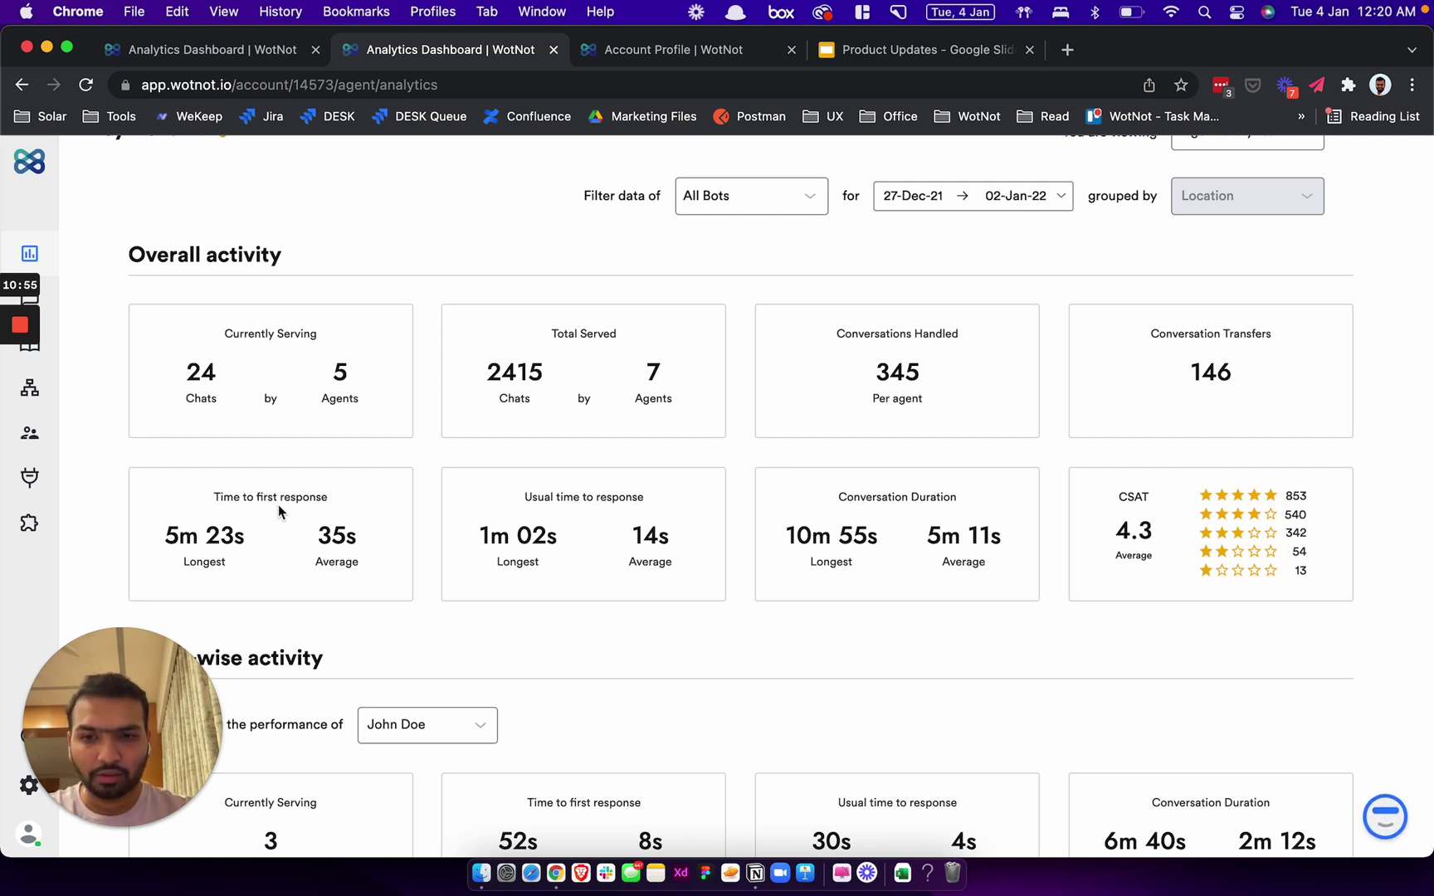
mouse_move(278, 506)
scroll(278, 506, "down", 2)
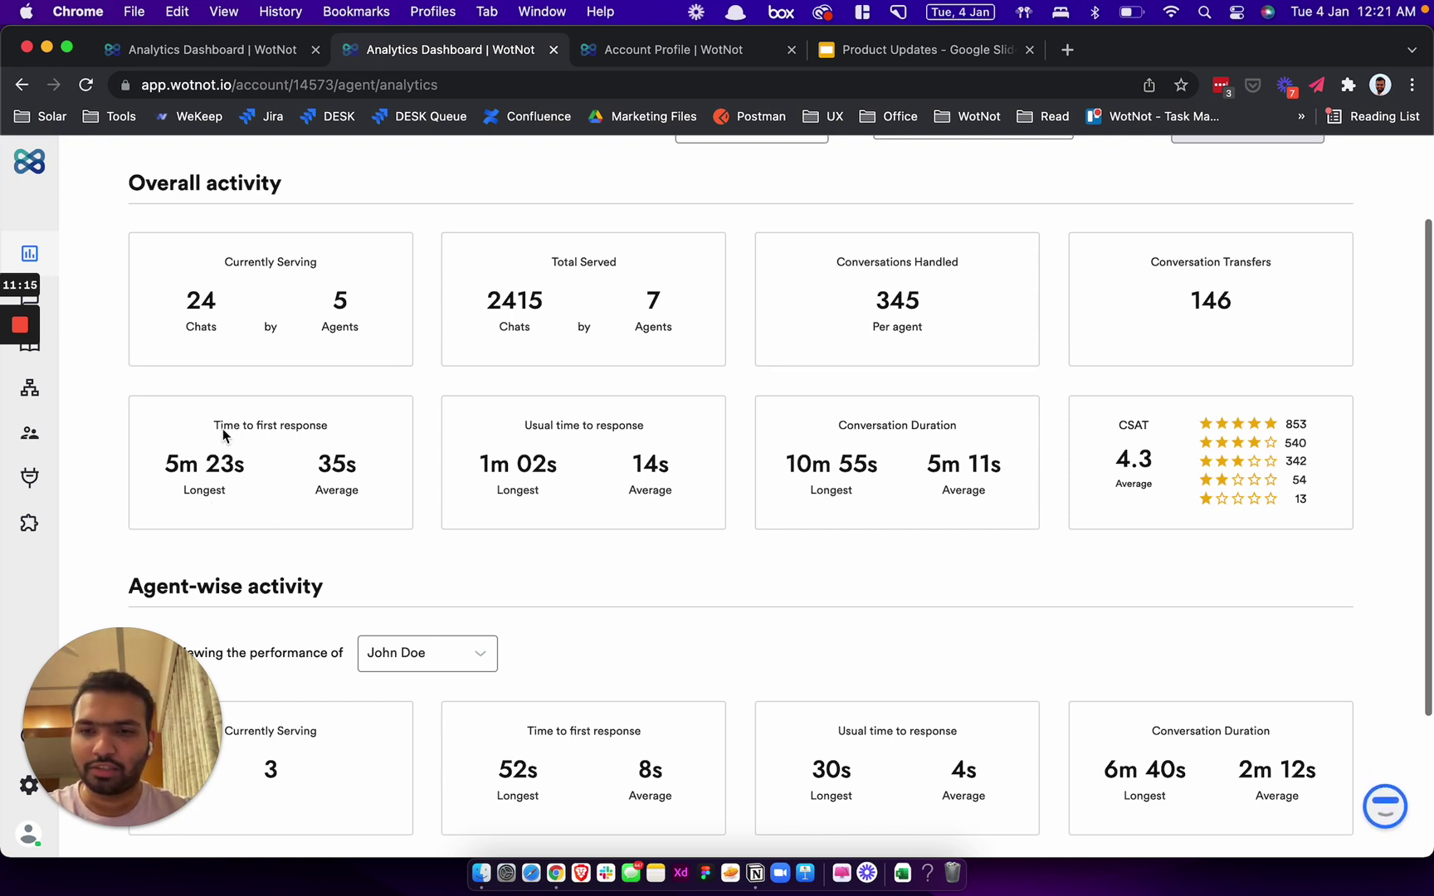
mouse_move(232, 445)
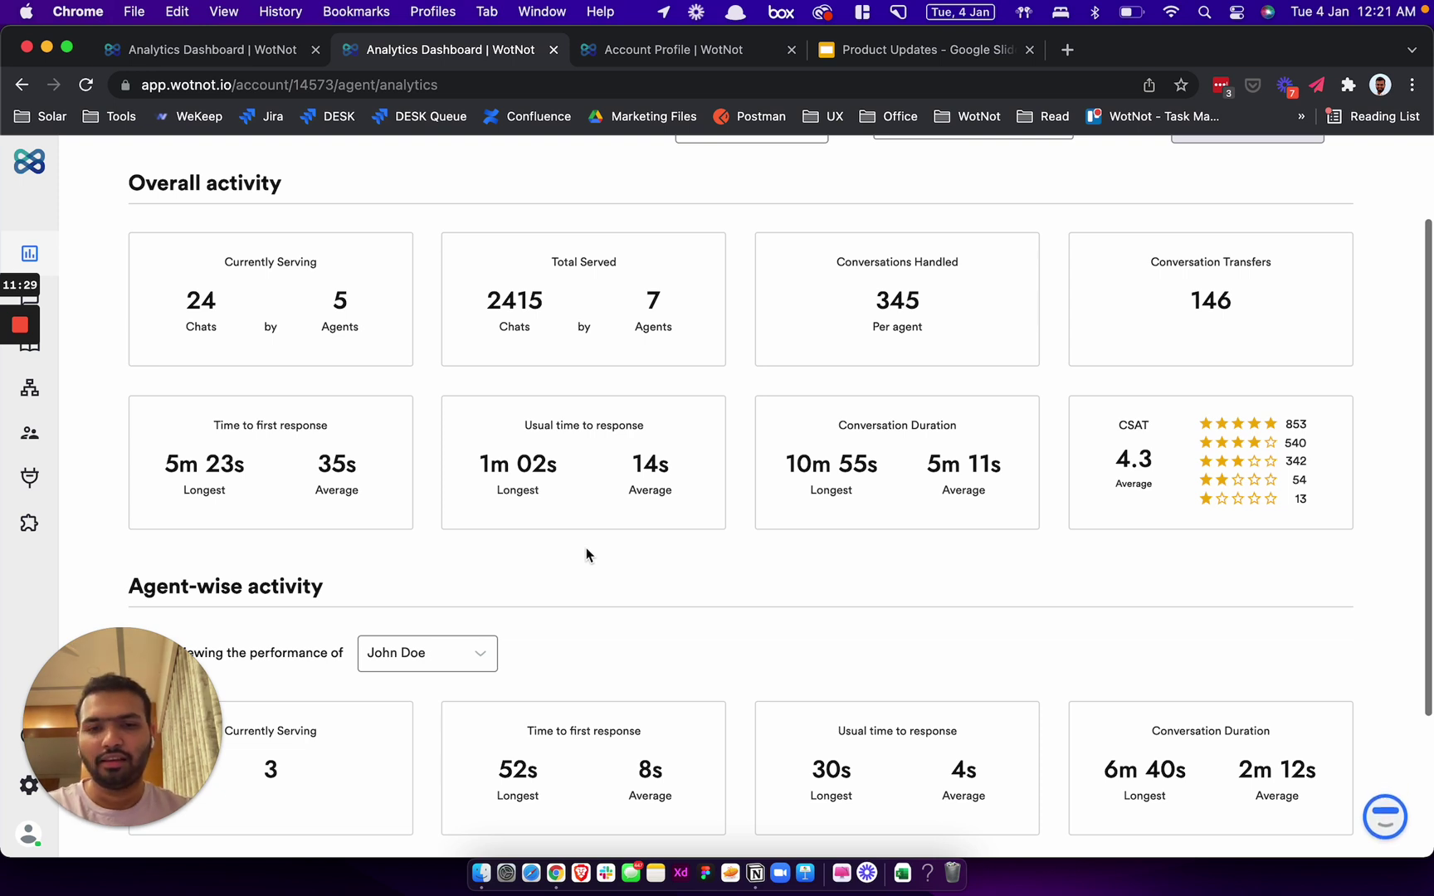
mouse_move(532, 506)
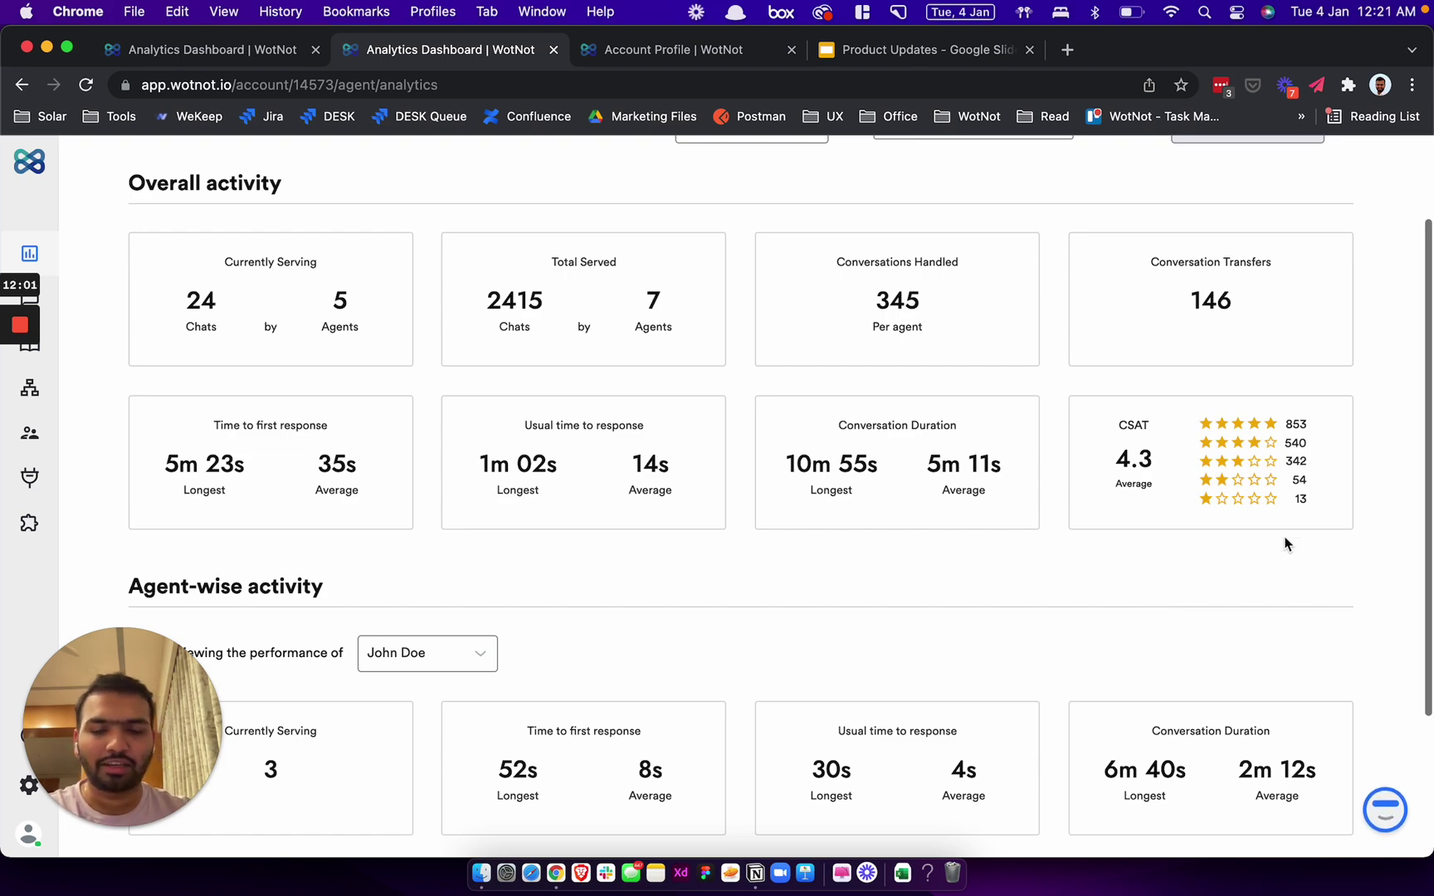
scroll(1284, 543, "down", 2)
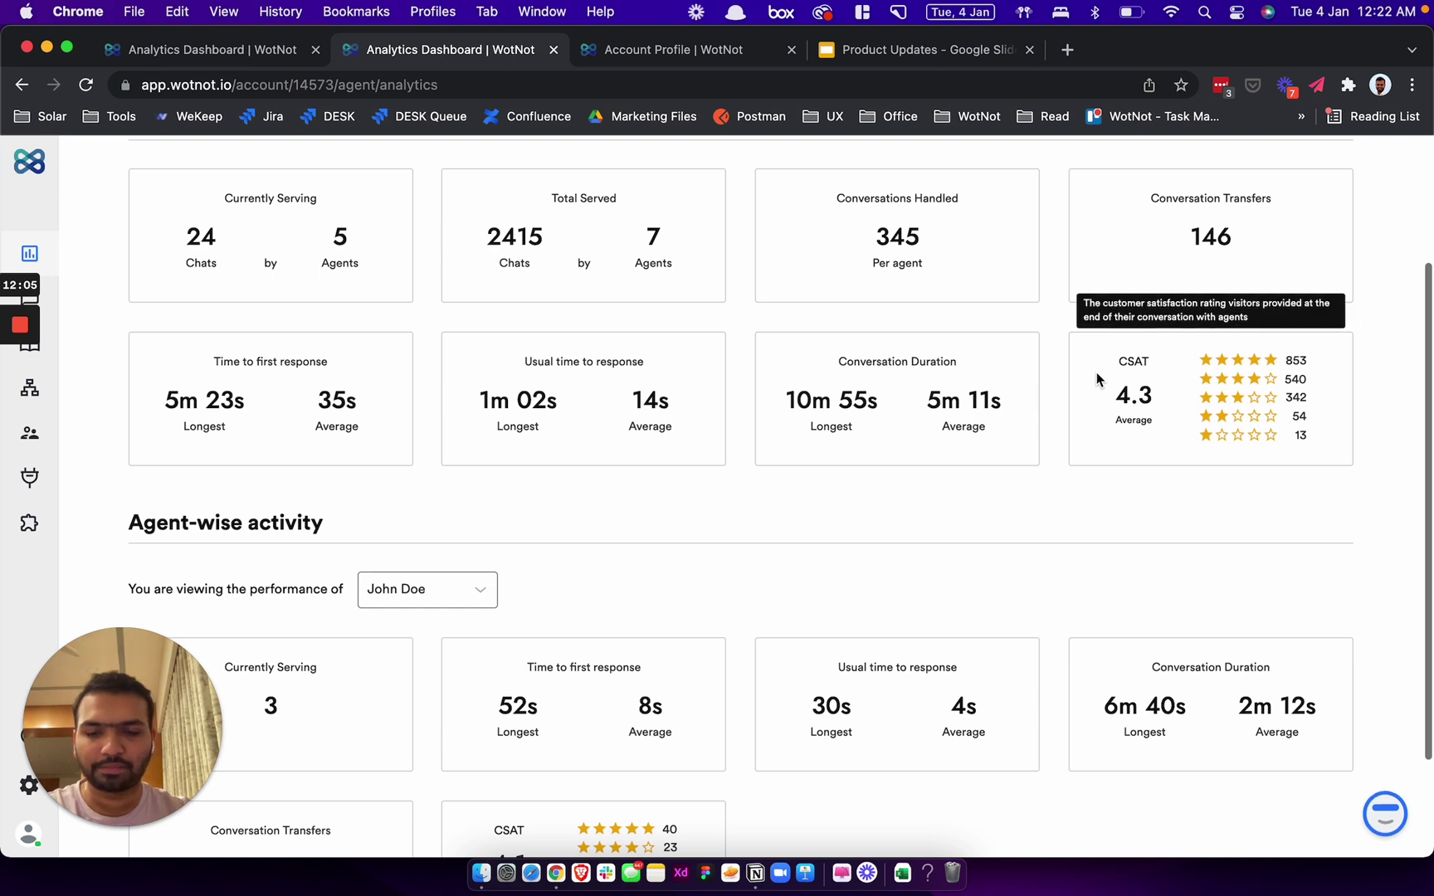
scroll(1097, 379, "down", 4)
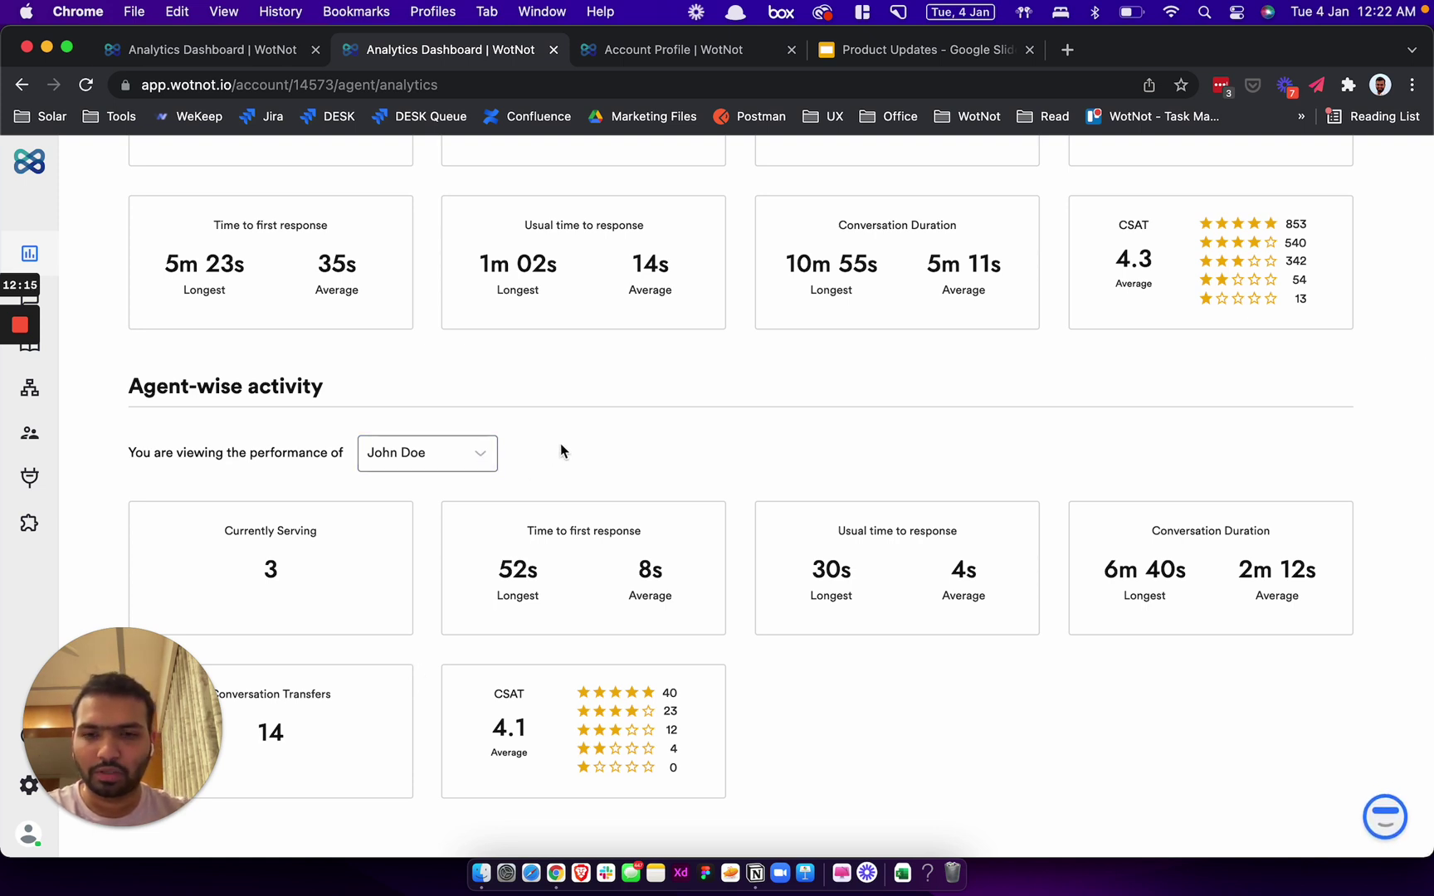
mouse_move(547, 624)
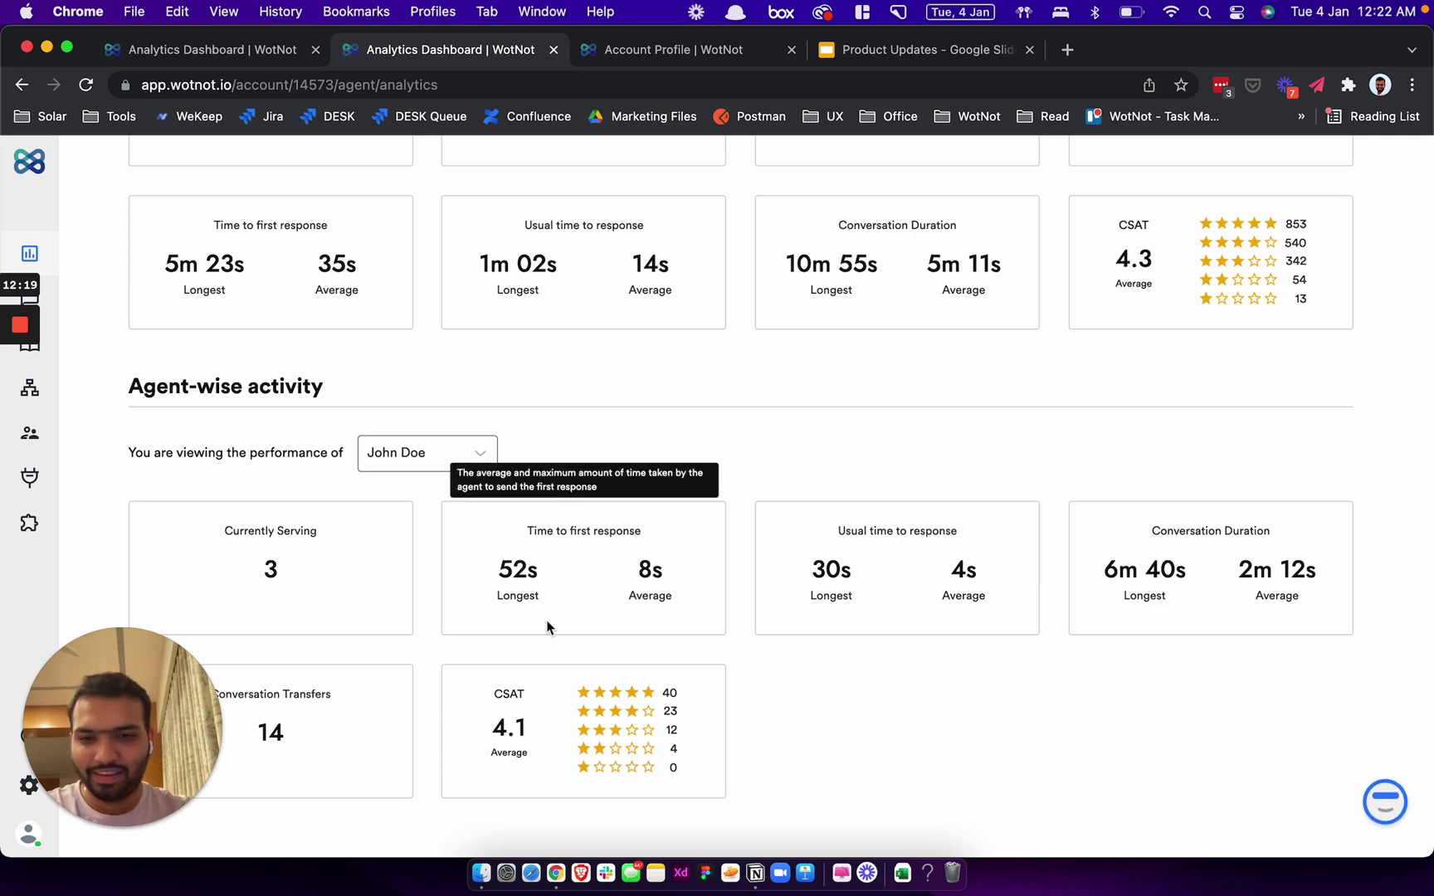
scroll(930, 451, "up", 5)
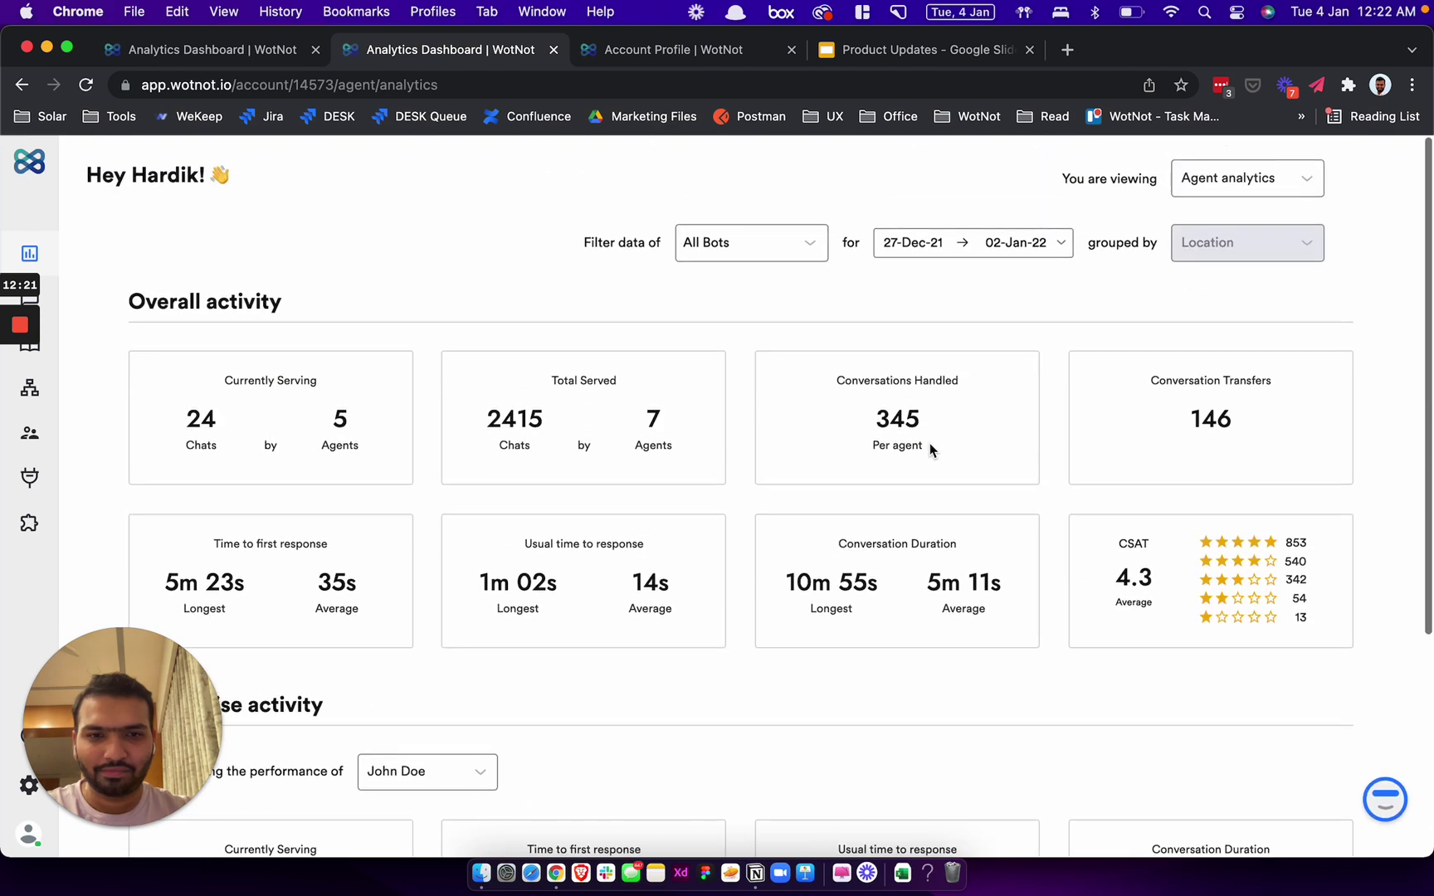
mouse_move(929, 450)
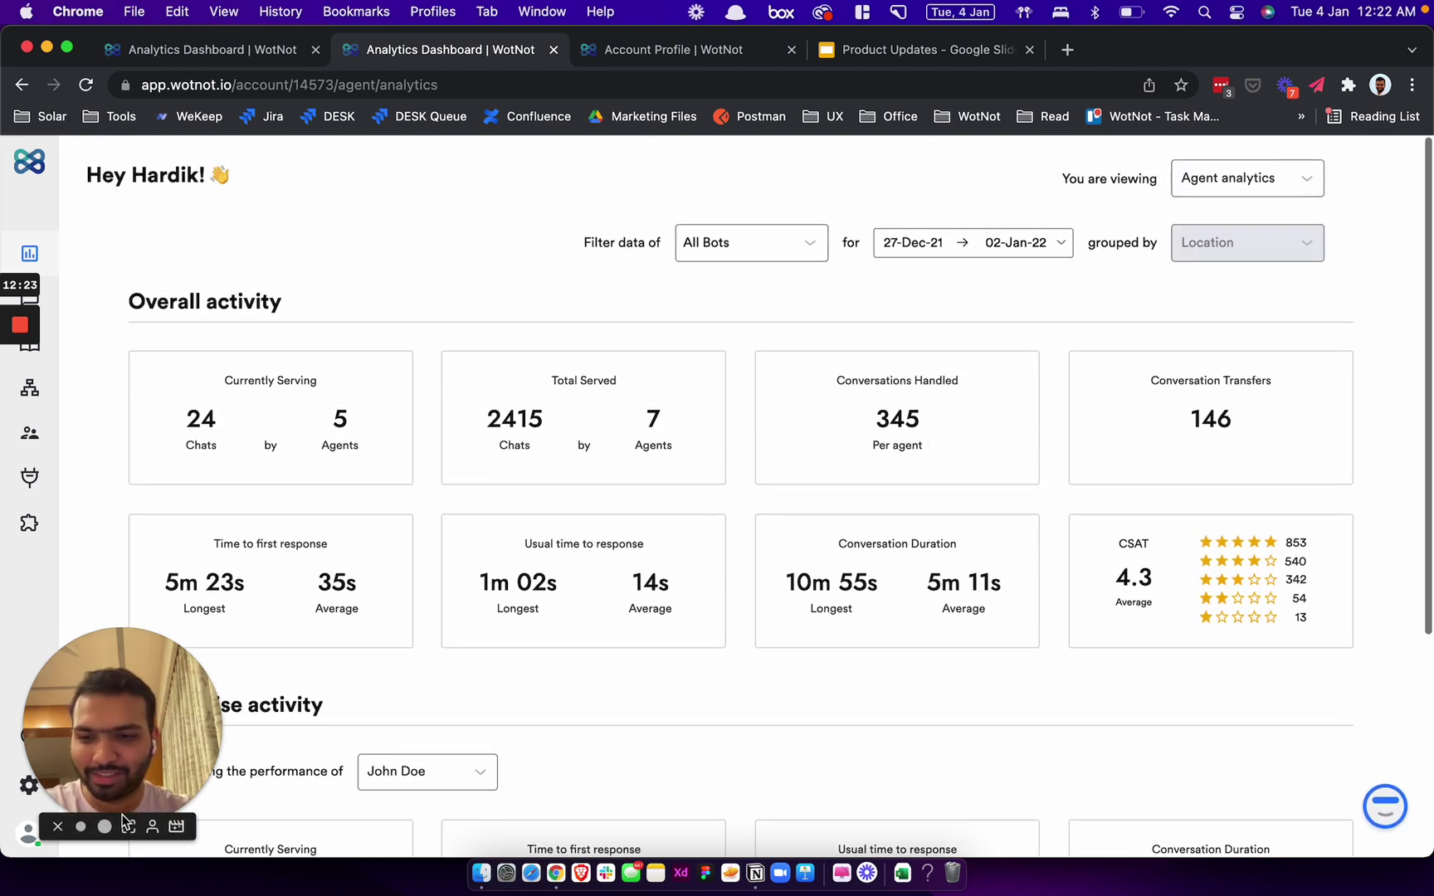
left_click(107, 829)
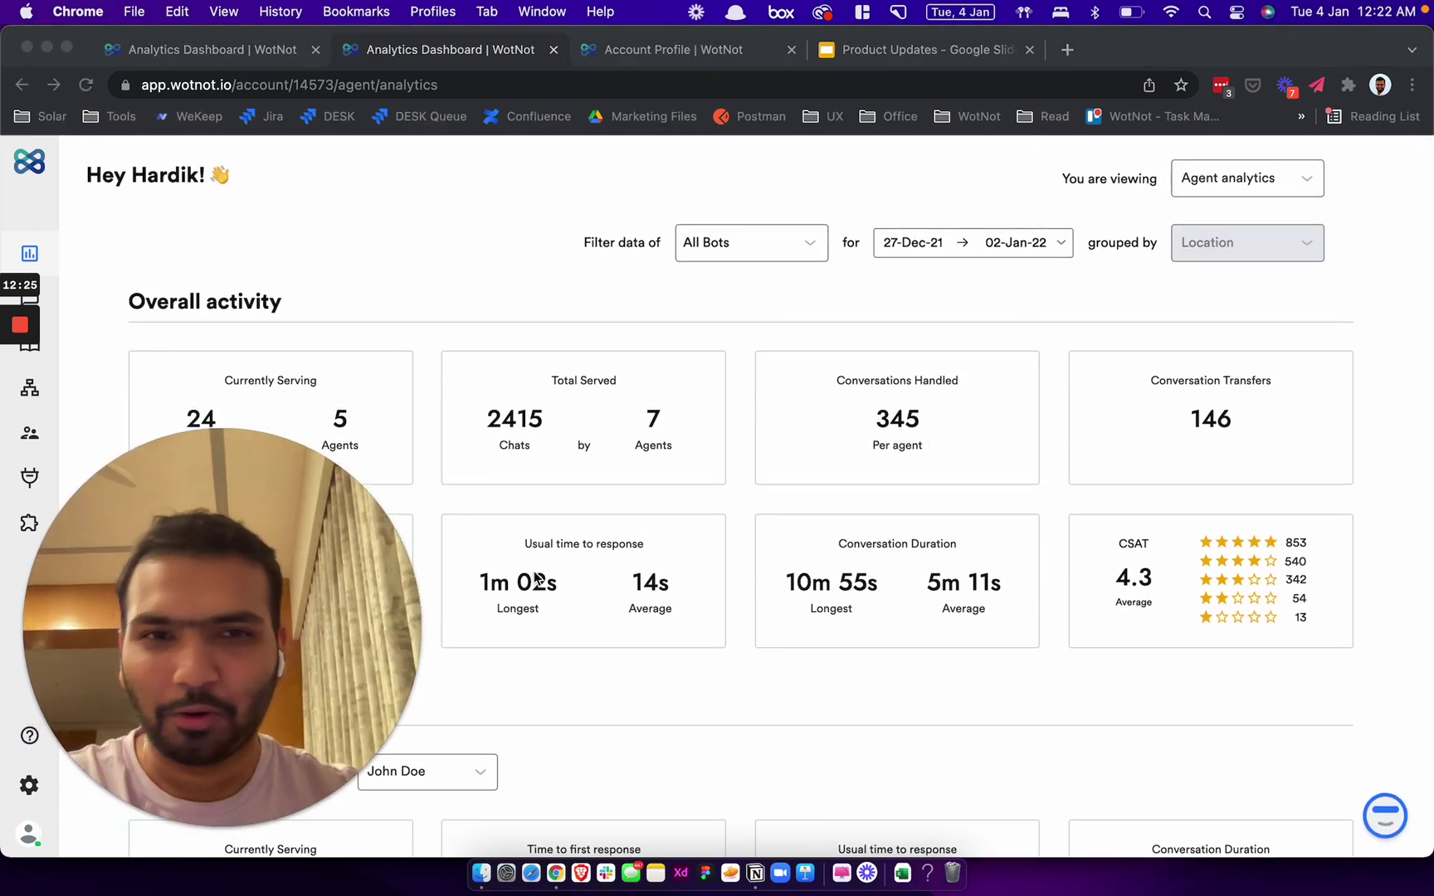